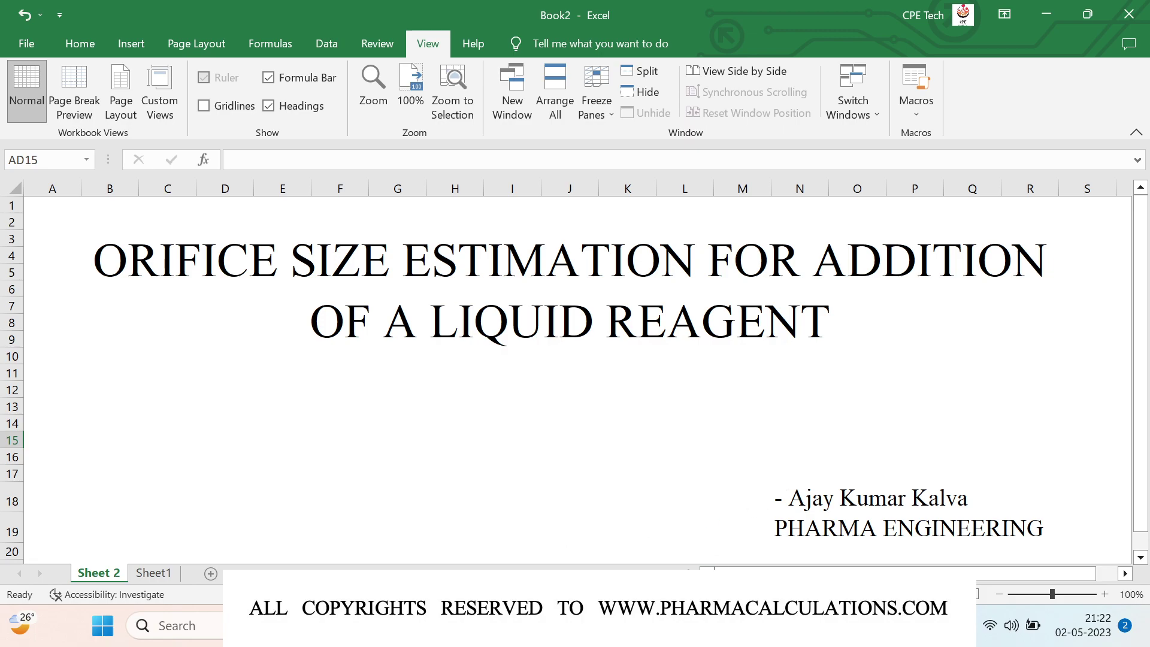
Step: Show Sheet1 and scroll to the supply block: OHTC 250, LMTD 10.88 C, supply 21211.52 Kcal/hr
click(153, 574)
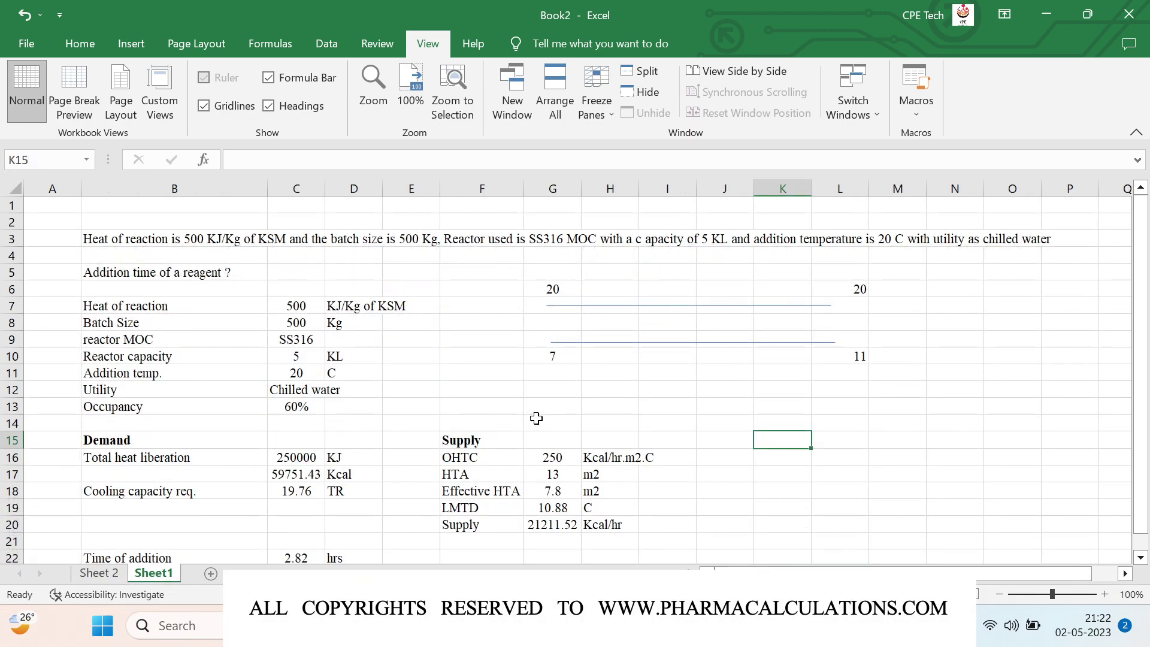
scroll(537, 418, down, 1)
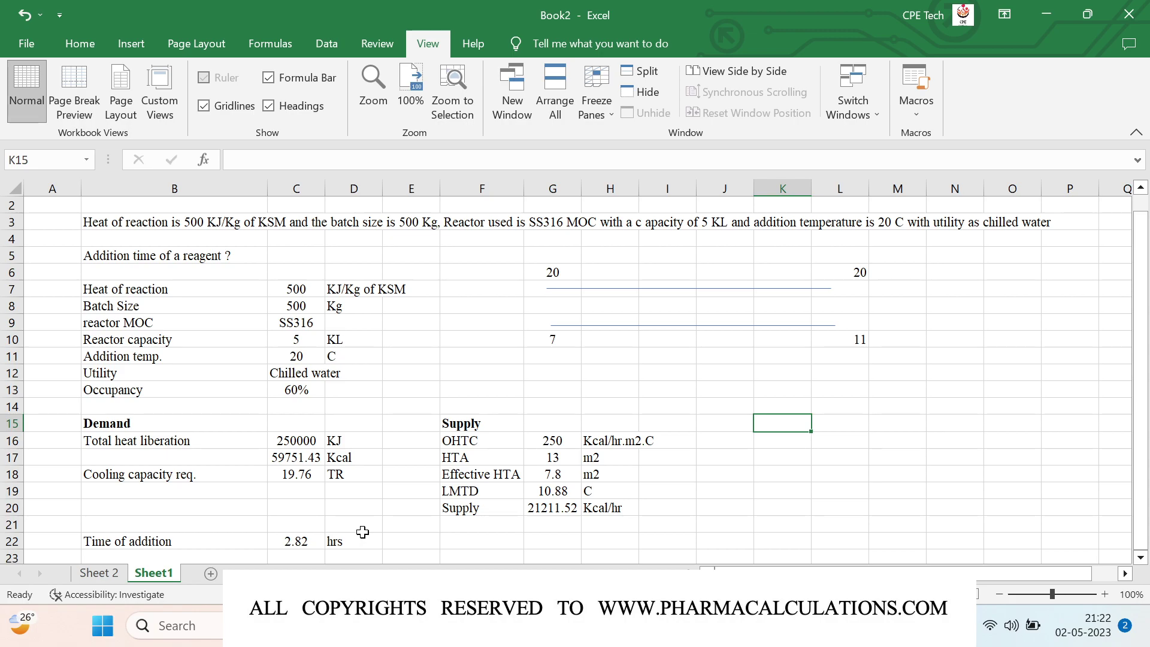
scroll(412, 397, down, 4)
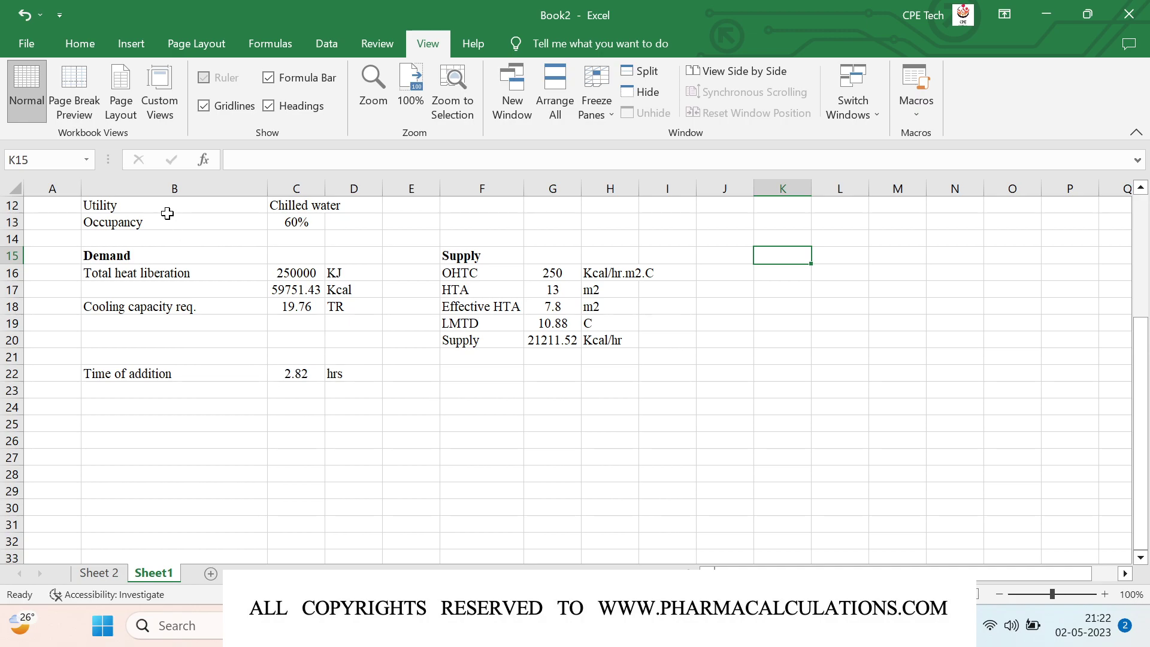
Step: Draw a flowchart shape from J23 to K29, then delete it as unwanted
click(132, 43)
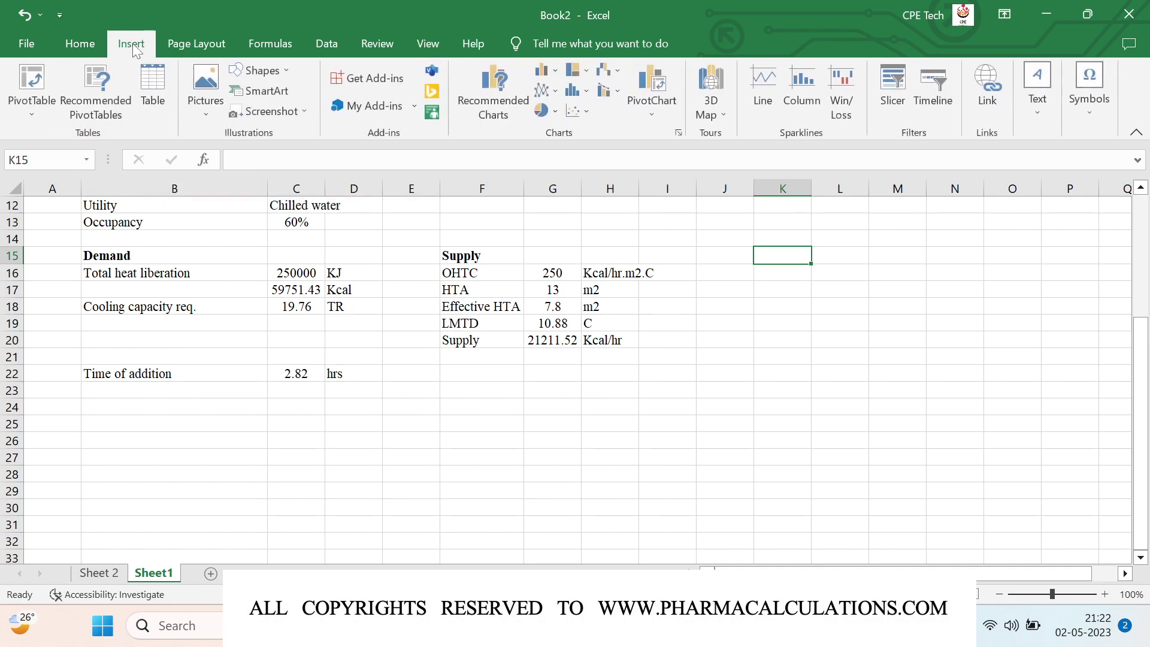
click(280, 73)
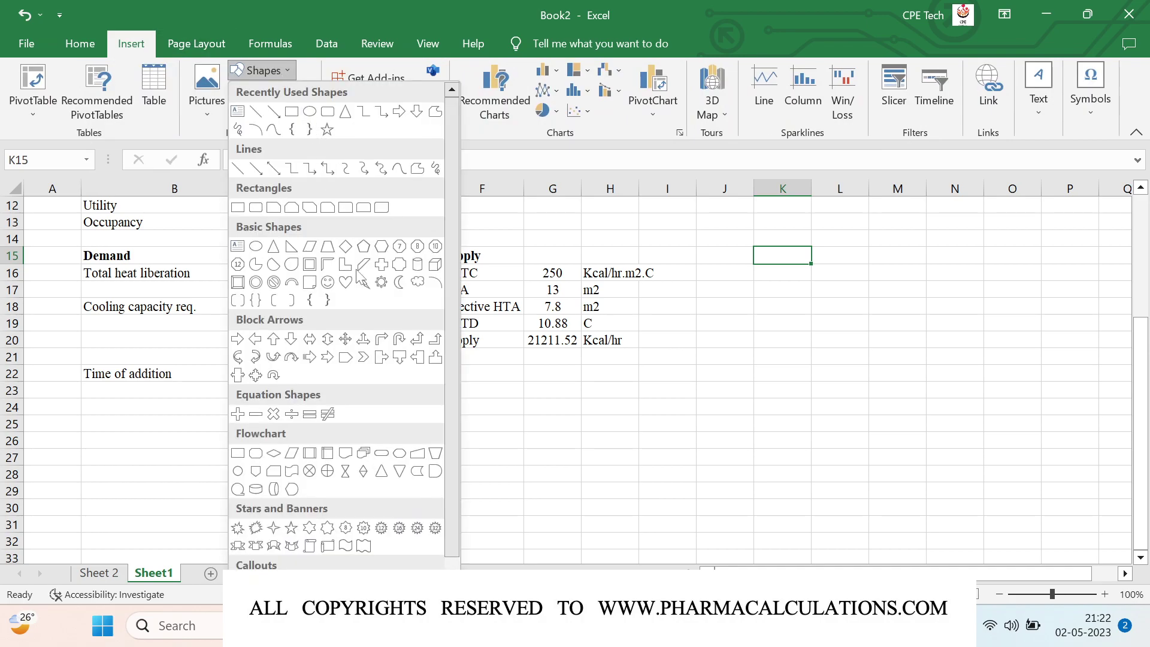
click(397, 453)
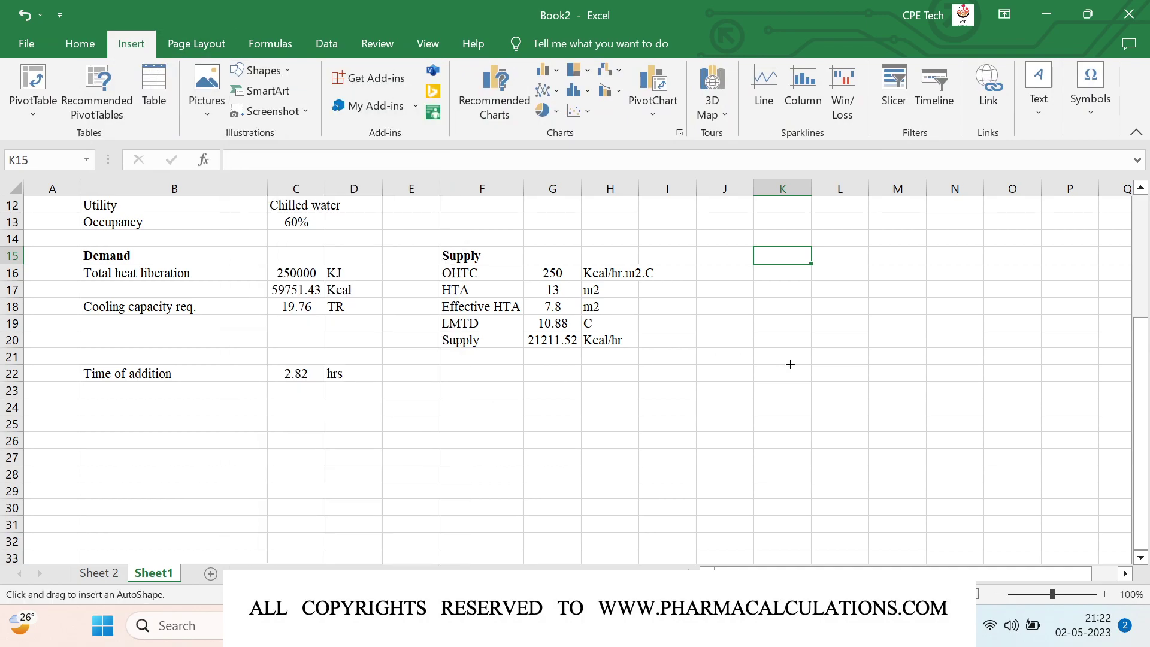
drag(737, 389, 803, 491)
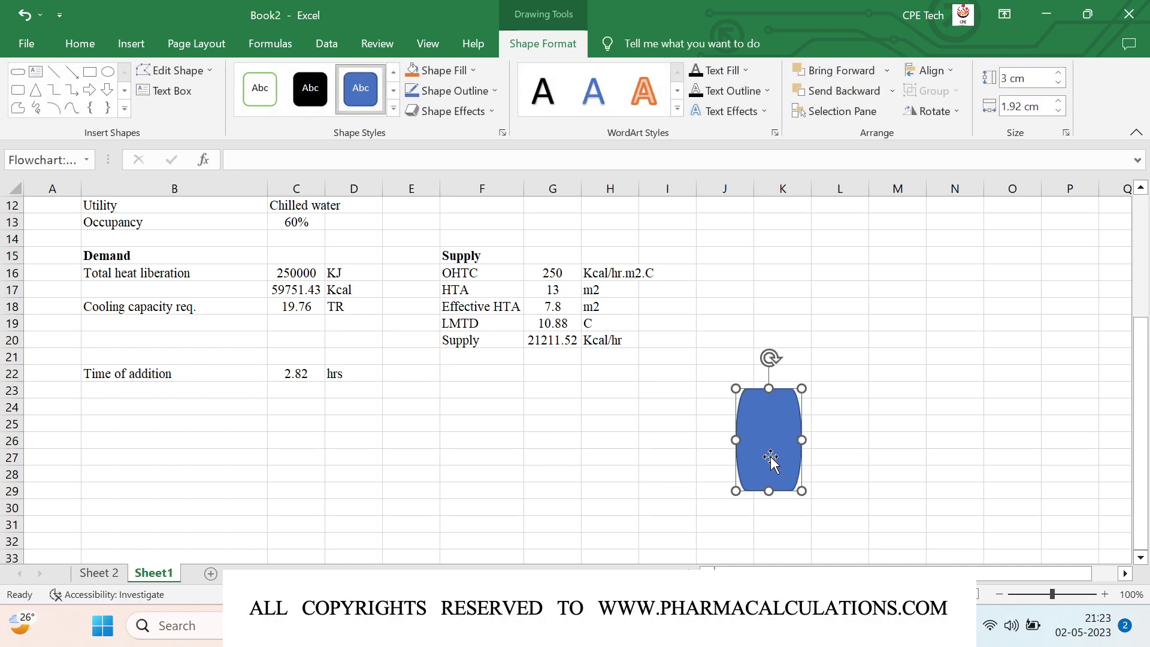
key(Delete)
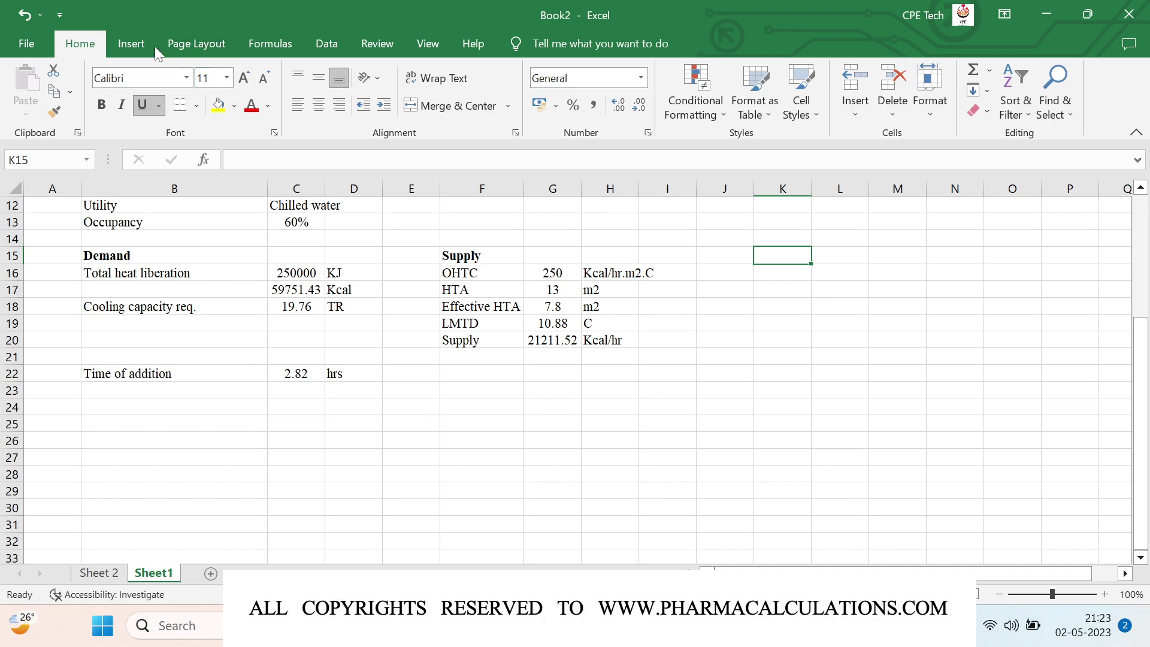
Step: Insert a Flowchart Terminator shape near cell K25
click(149, 49)
click(263, 70)
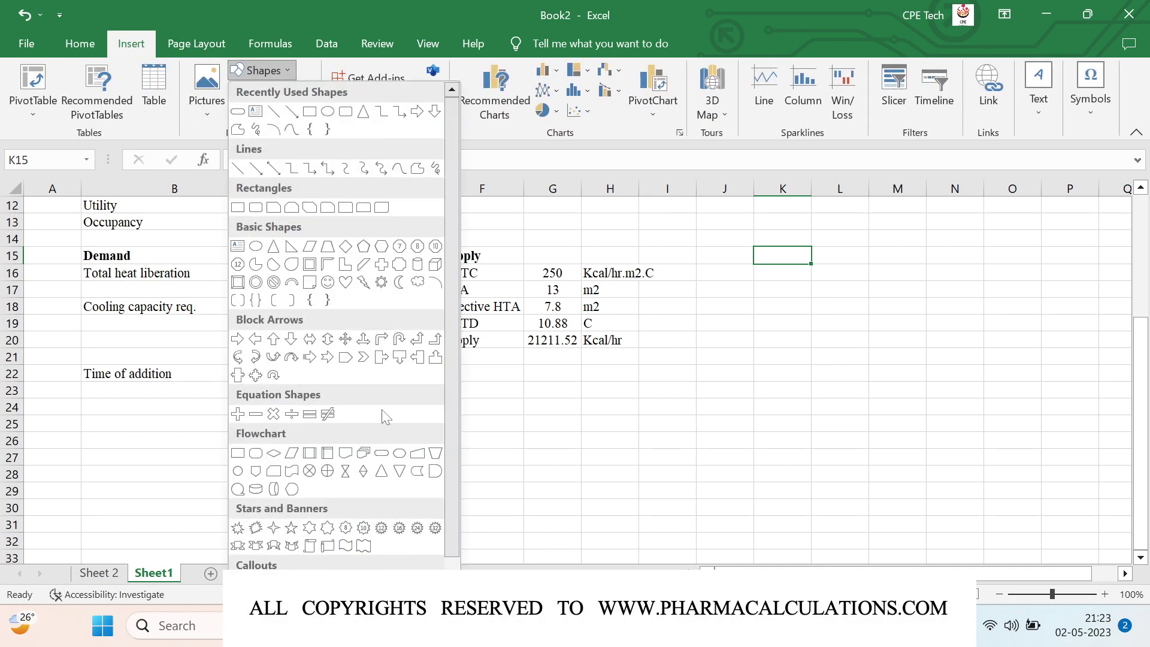
click(381, 454)
click(793, 409)
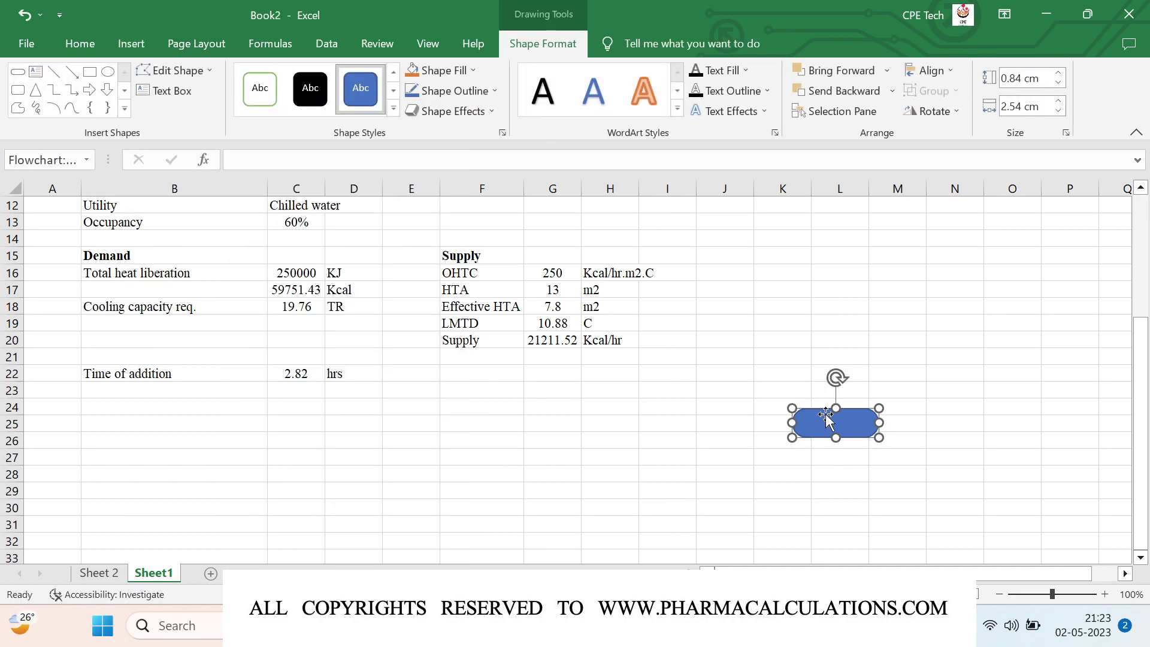
Step: Rotate the terminator 90° upright and widen it into a 2.02 × 2.54 cm tank
click(934, 115)
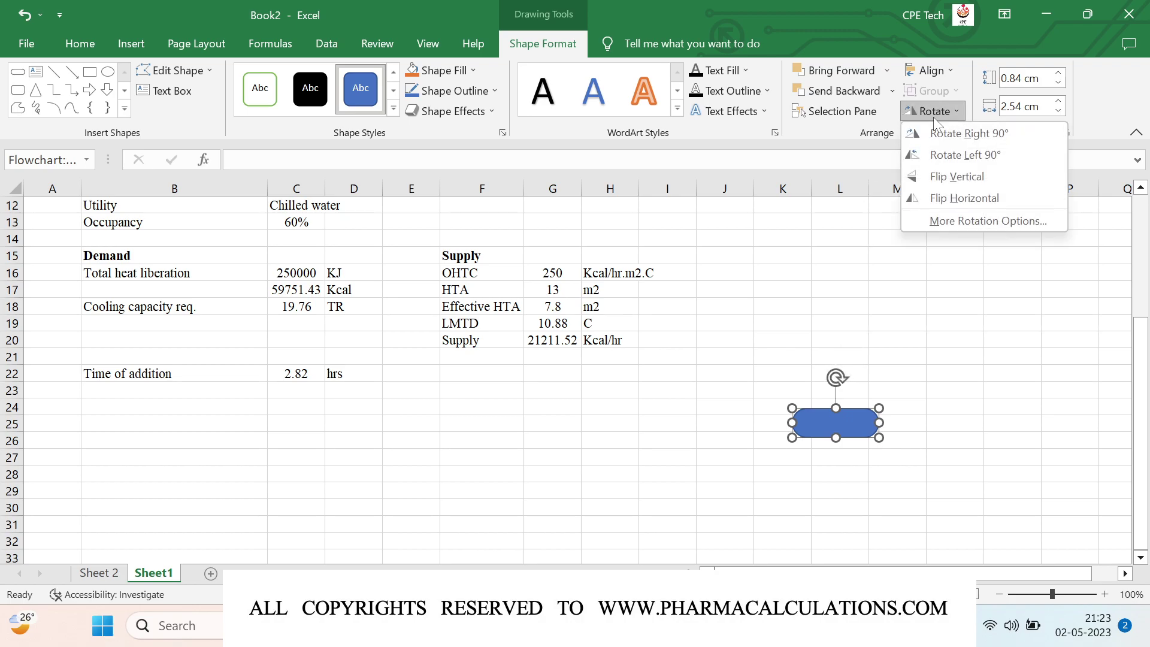
click(961, 128)
drag(850, 422, 764, 417)
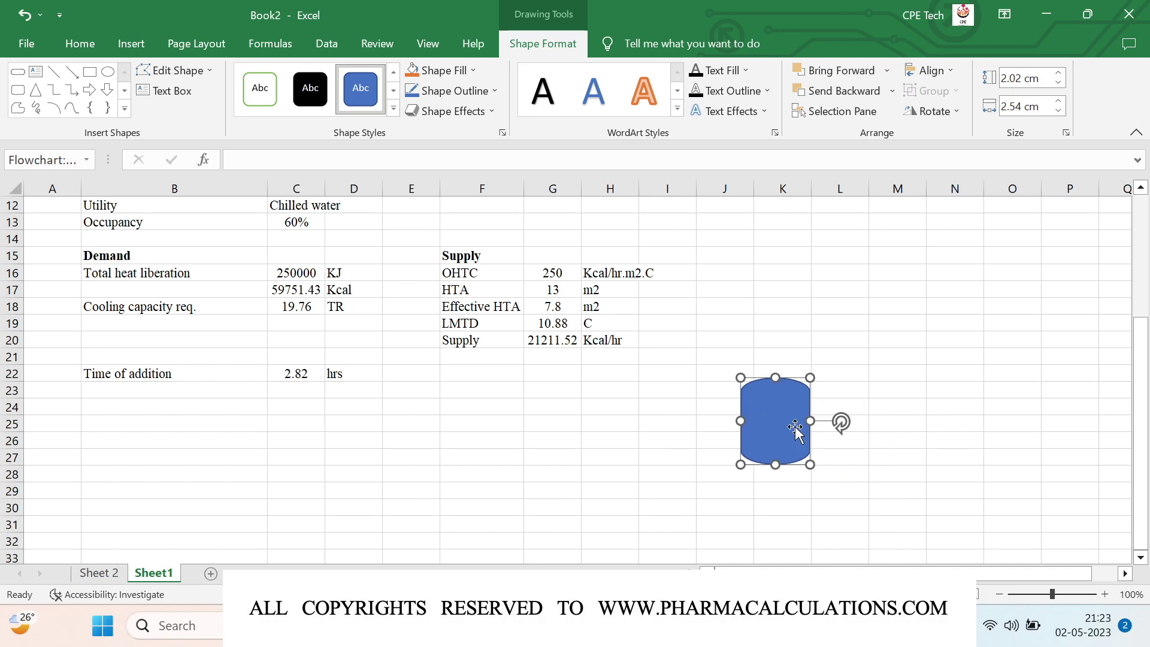
click(913, 435)
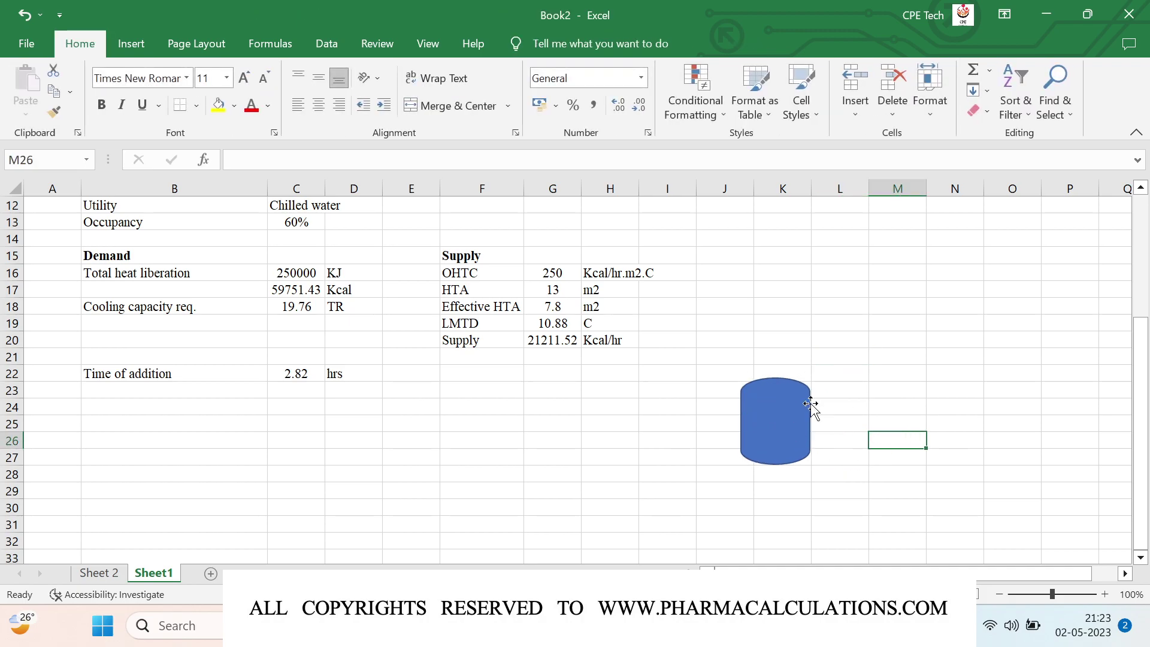
click(772, 420)
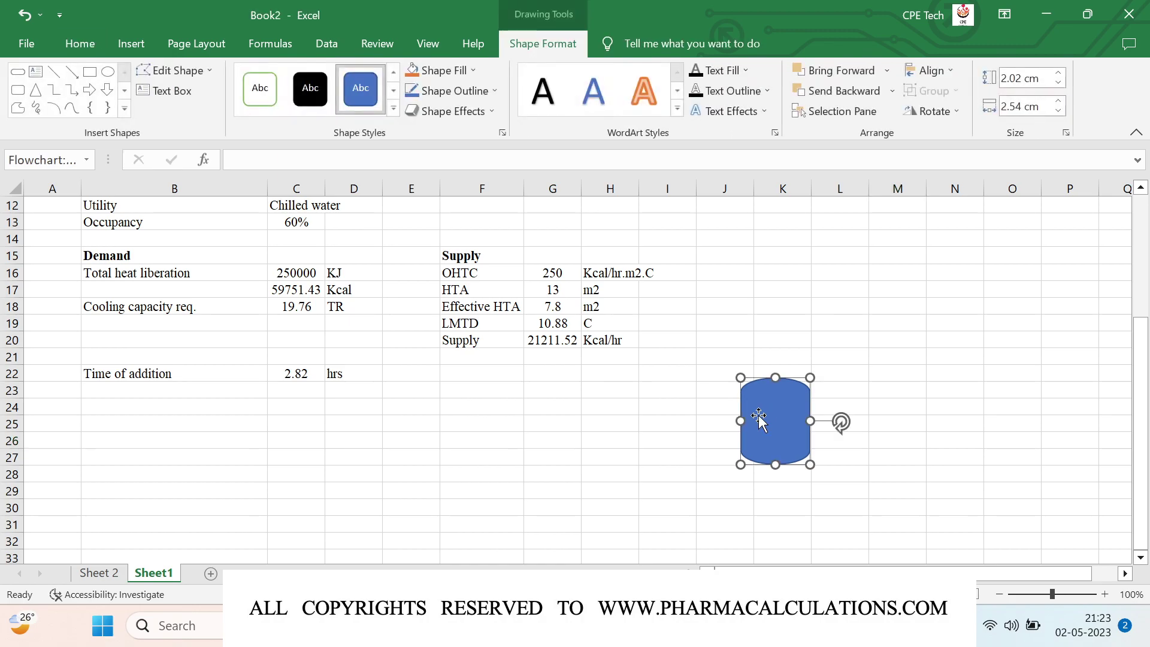
Step: Draw a Flowchart Delay shape right of the tank, rotate it 90° and move it down-left
click(144, 52)
click(280, 69)
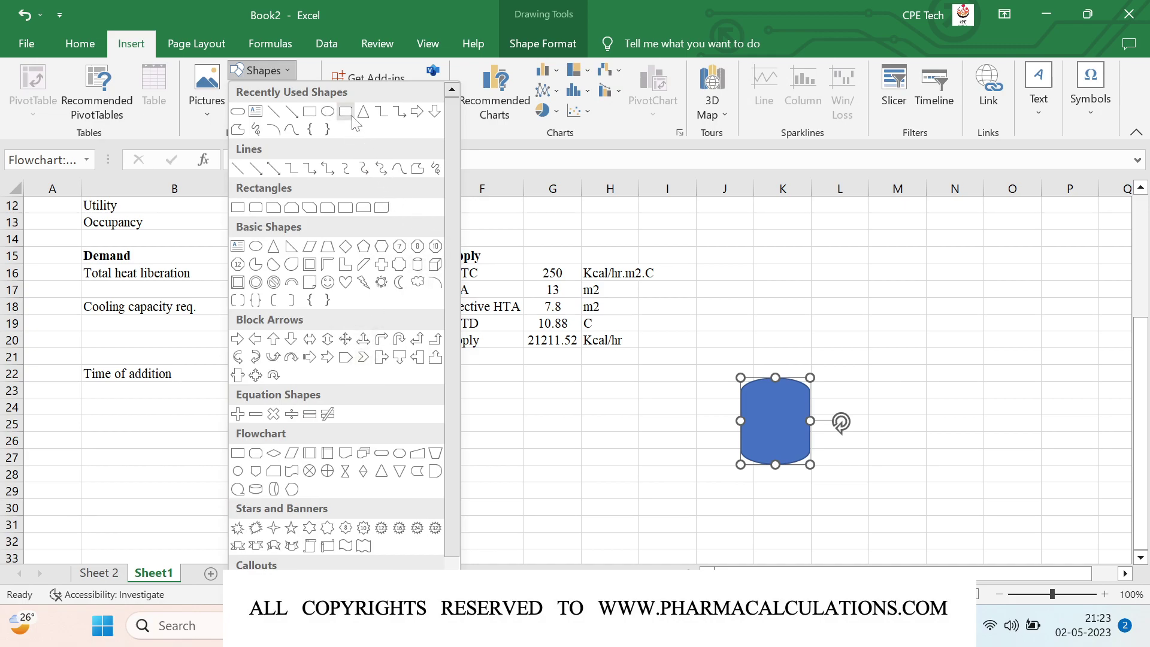
click(435, 471)
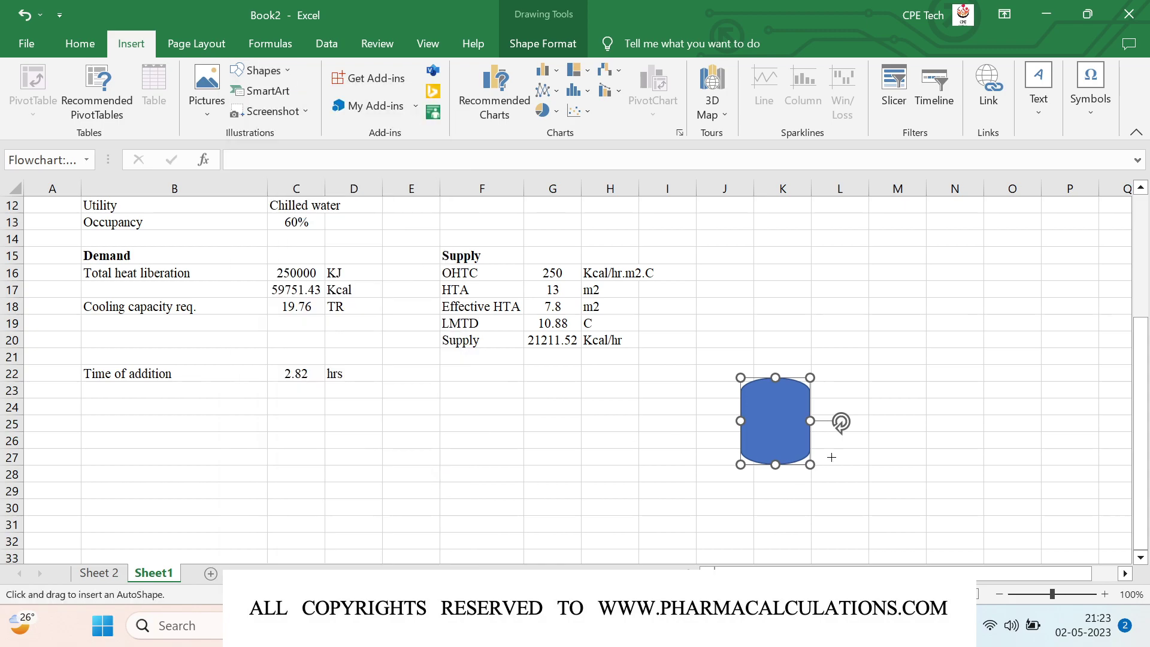
scroll(894, 380, down, 3)
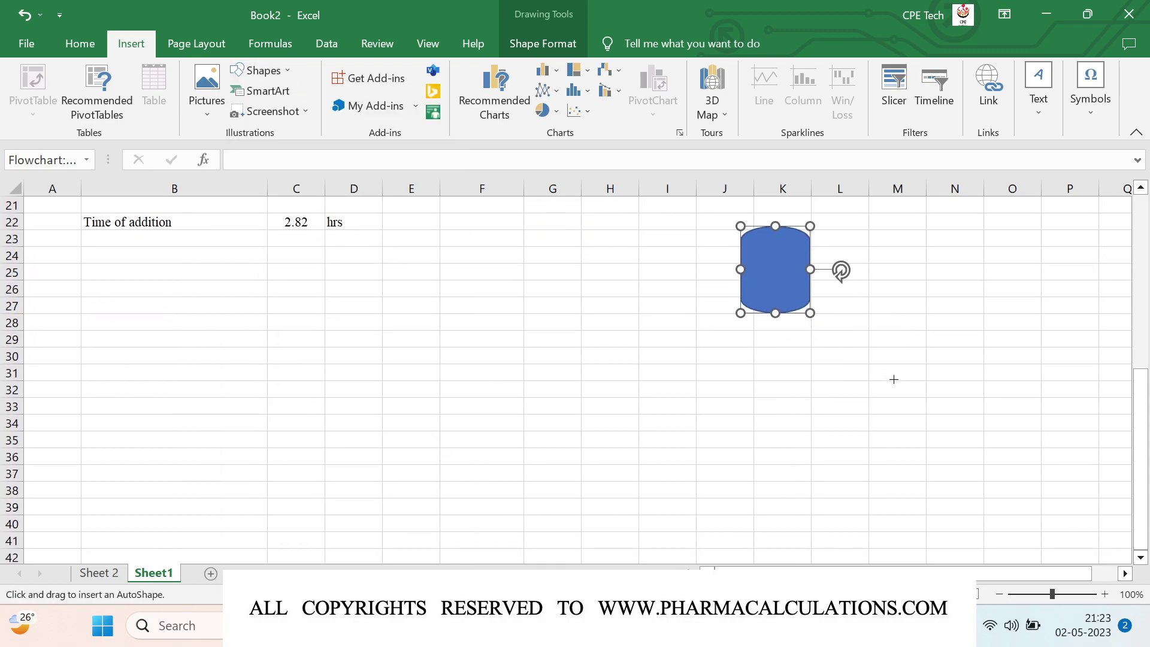
drag(879, 309, 1002, 420)
click(918, 113)
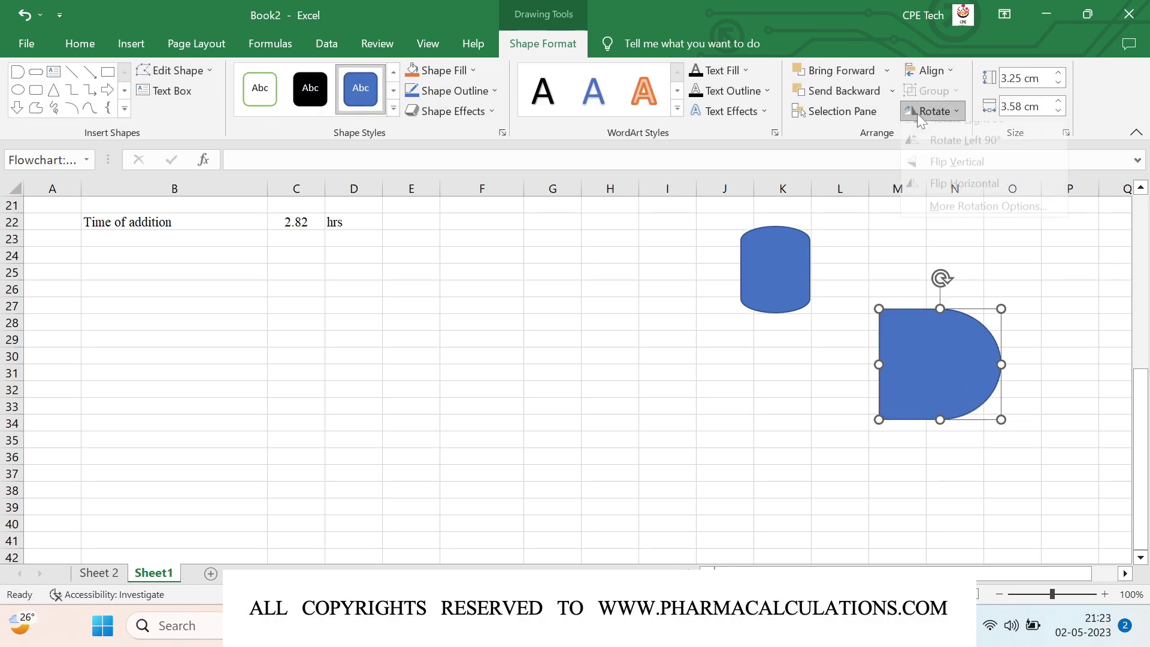
click(964, 137)
drag(924, 357, 912, 408)
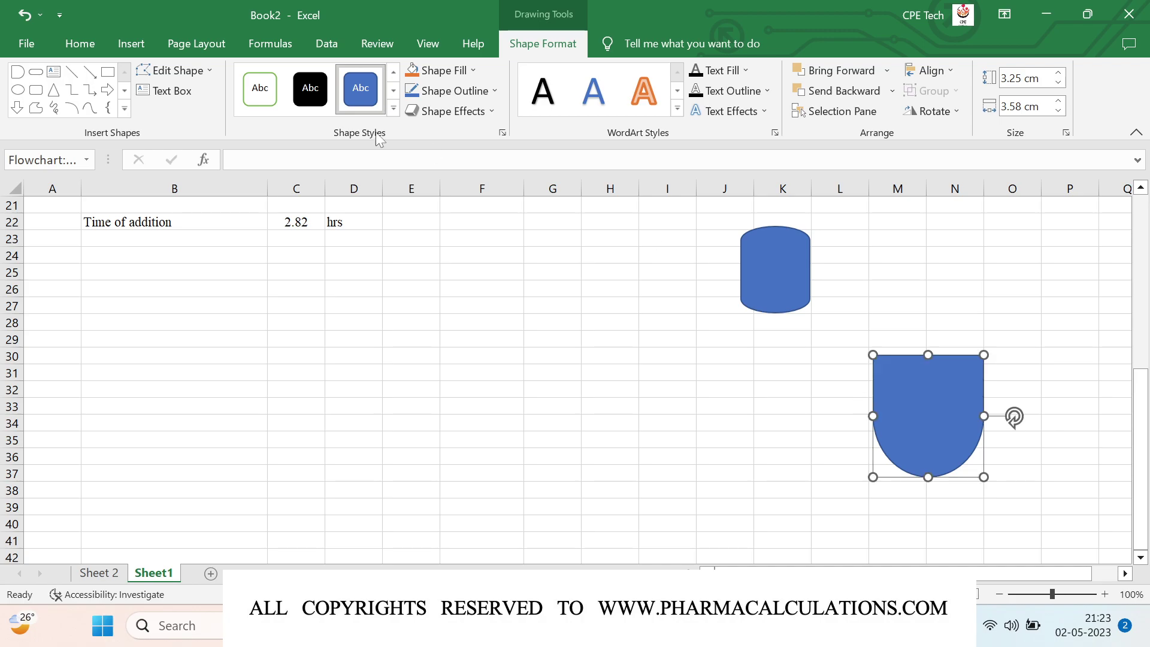
Step: Pick the straight Line shape from the Shapes gallery
click(127, 48)
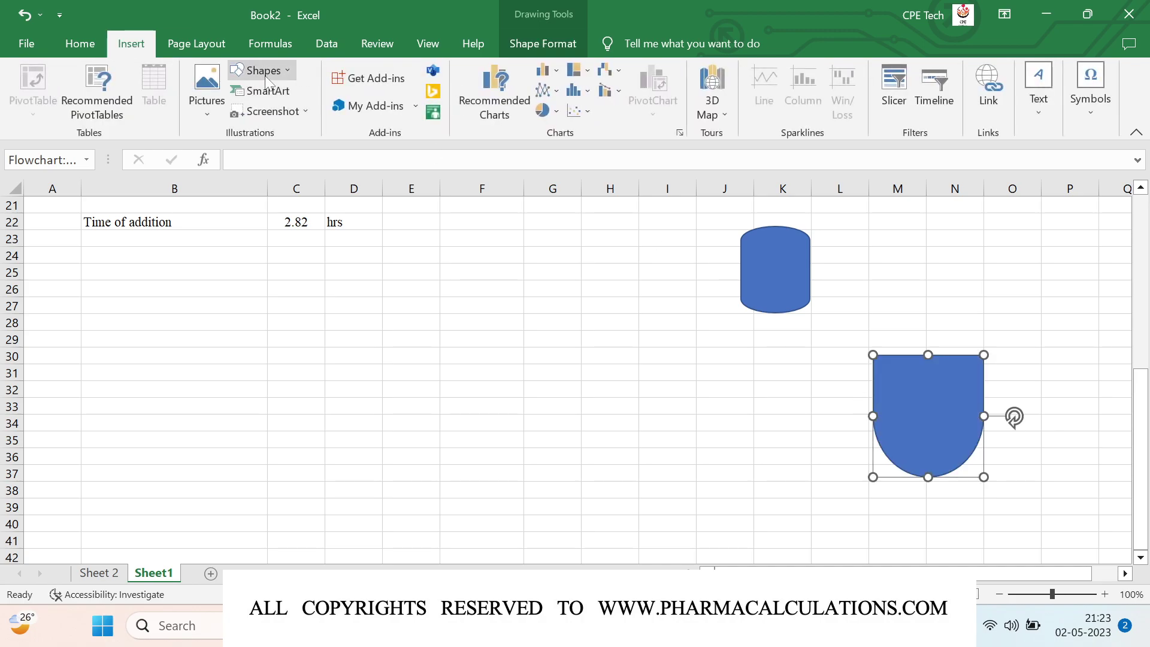
click(265, 72)
click(293, 111)
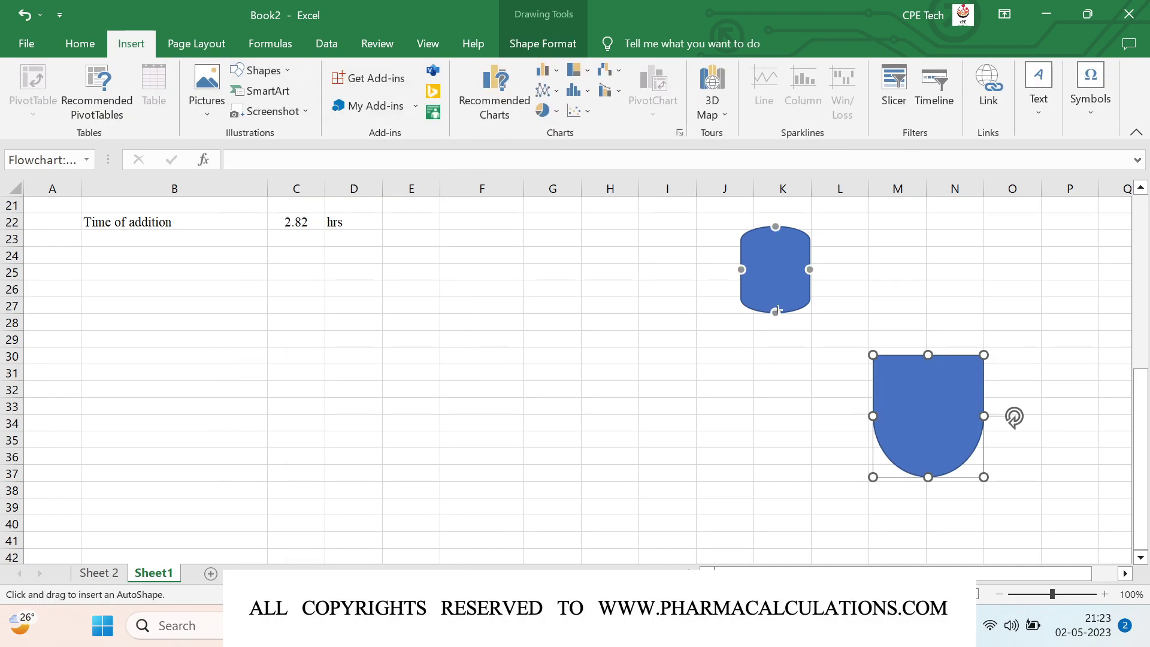
Step: Draw a black line down from the tank's bottom and a horizontal line toward the reactor
drag(775, 312, 775, 353)
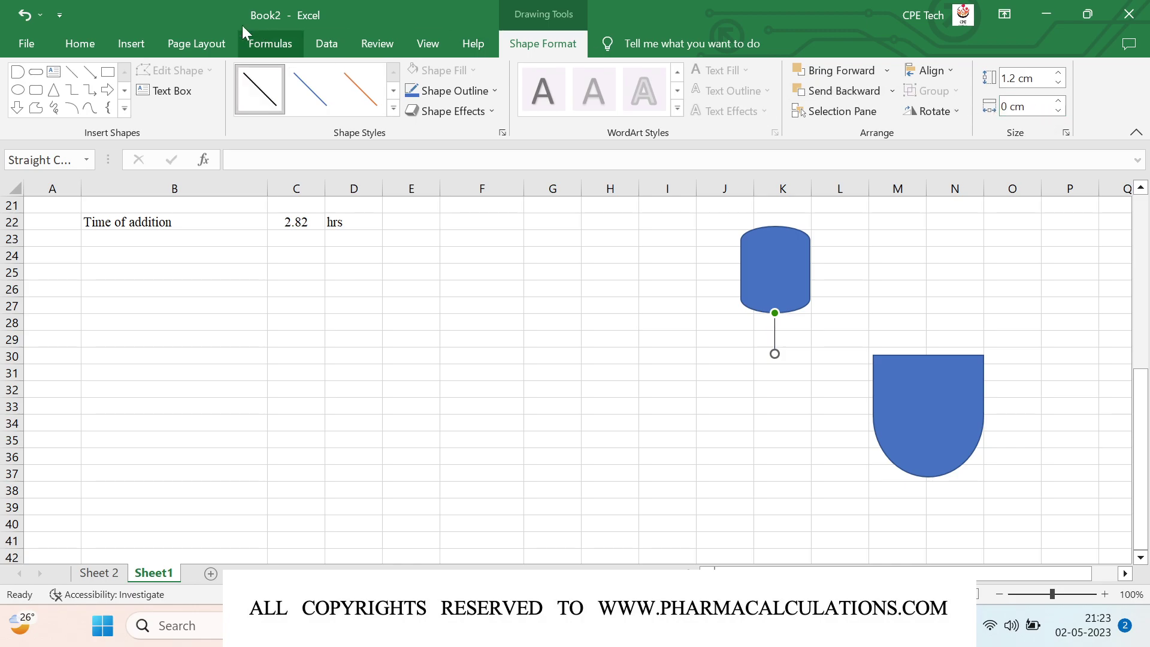
click(127, 44)
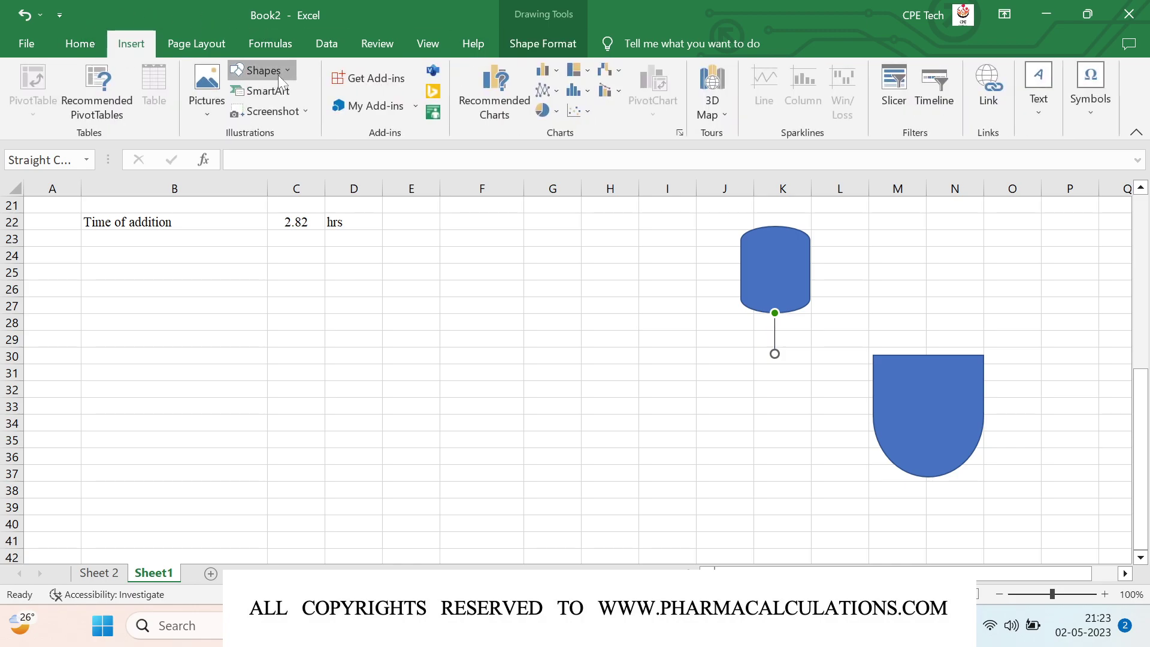
click(259, 70)
click(293, 111)
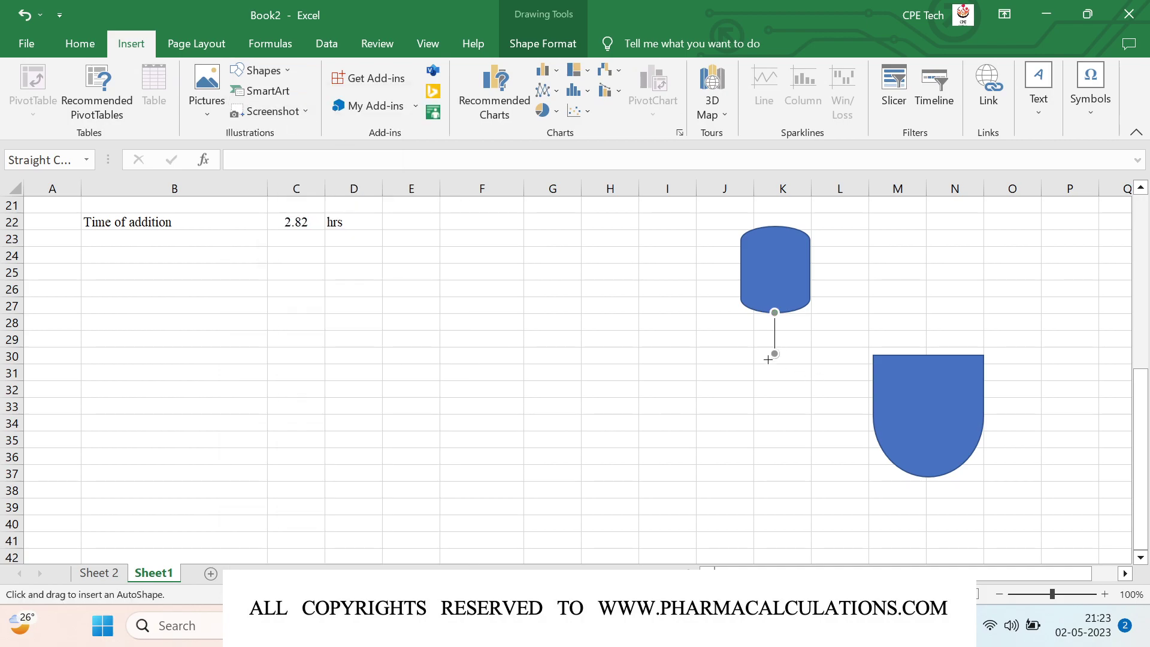
drag(775, 355, 864, 354)
click(259, 89)
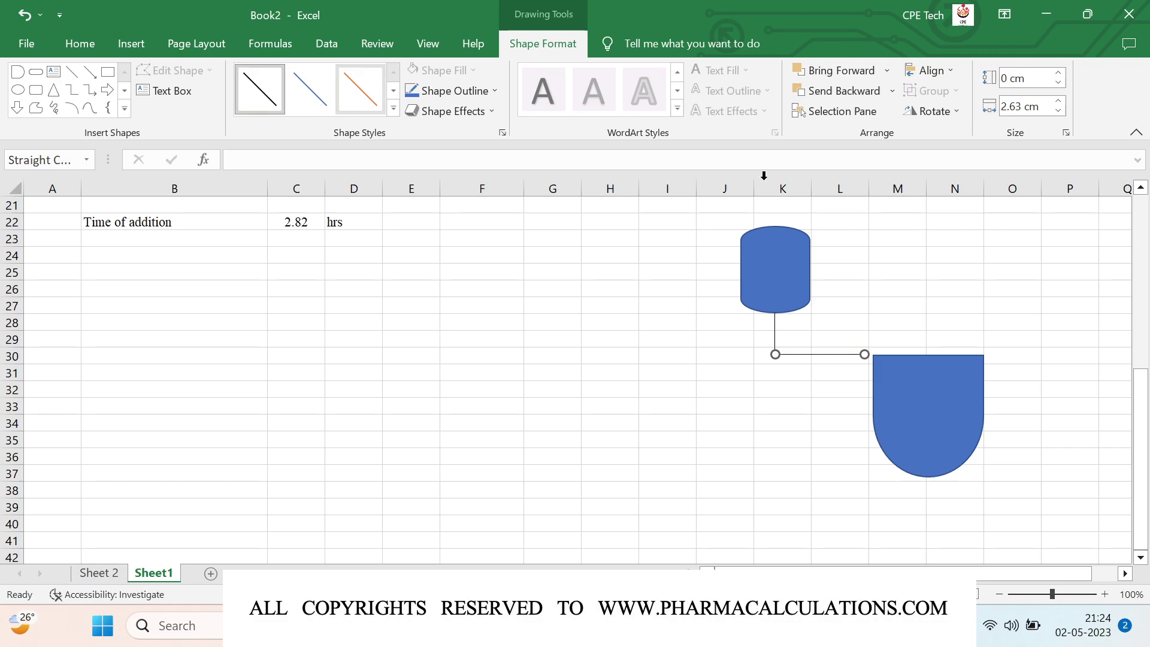
Step: Put a vertical segment at the horizontal line's end and move the reactor under it
click(781, 333)
drag(781, 333, 863, 365)
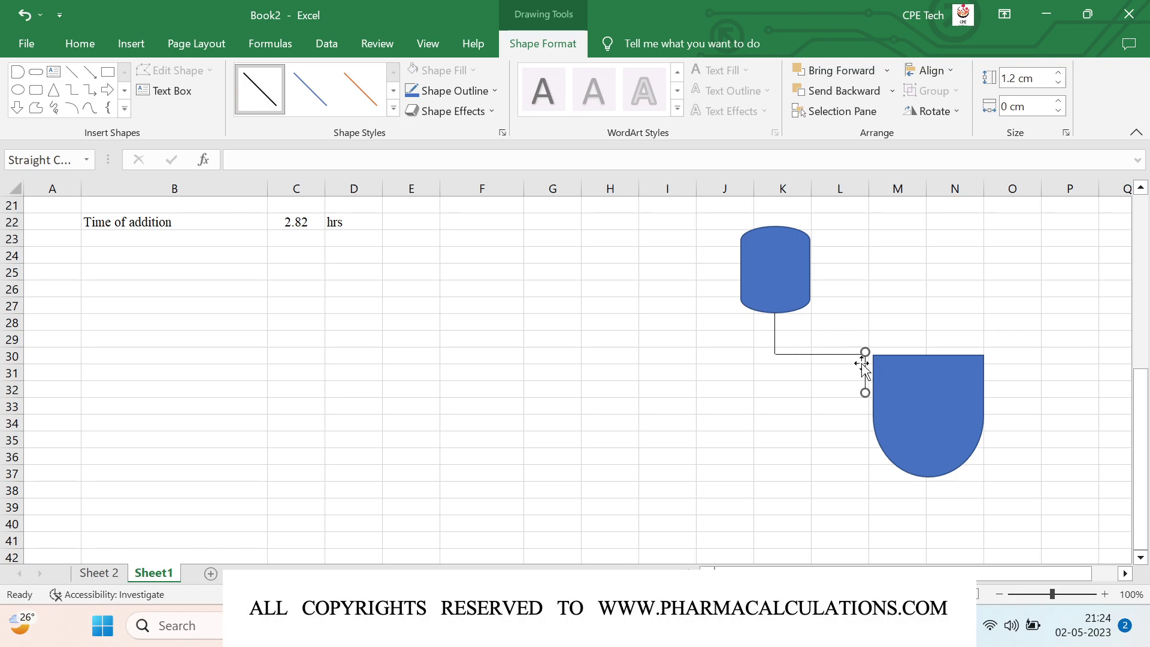
click(943, 424)
drag(941, 425, 913, 462)
click(1020, 387)
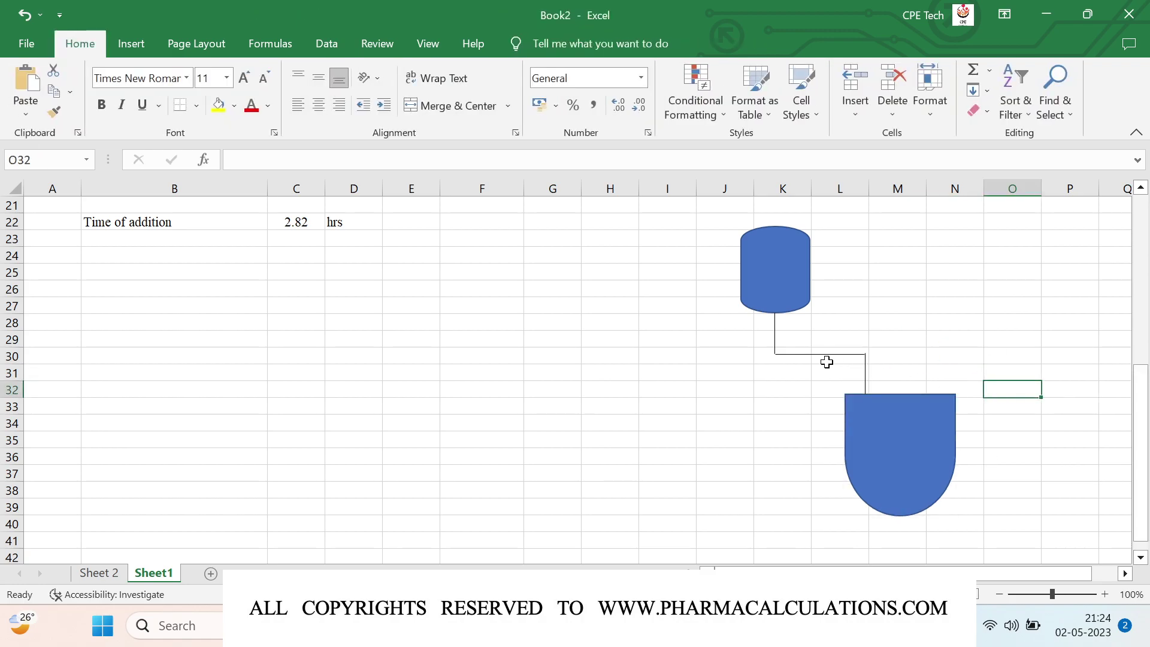
Step: Select the 2.63 cm horizontal line to check the connection
click(794, 353)
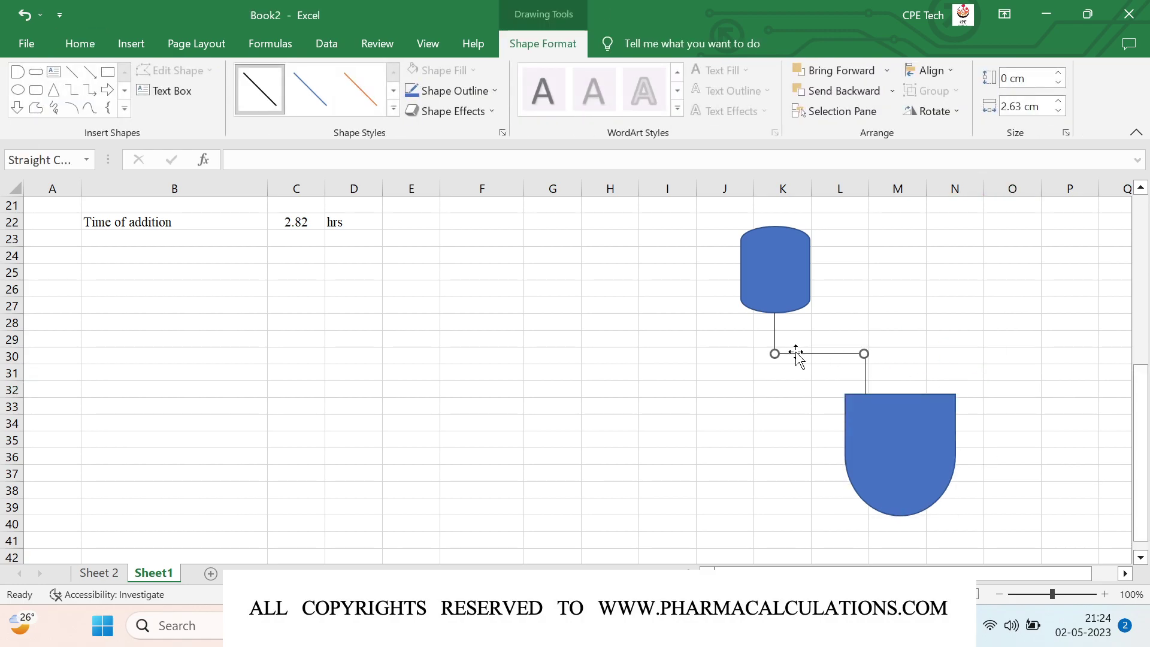
click(930, 337)
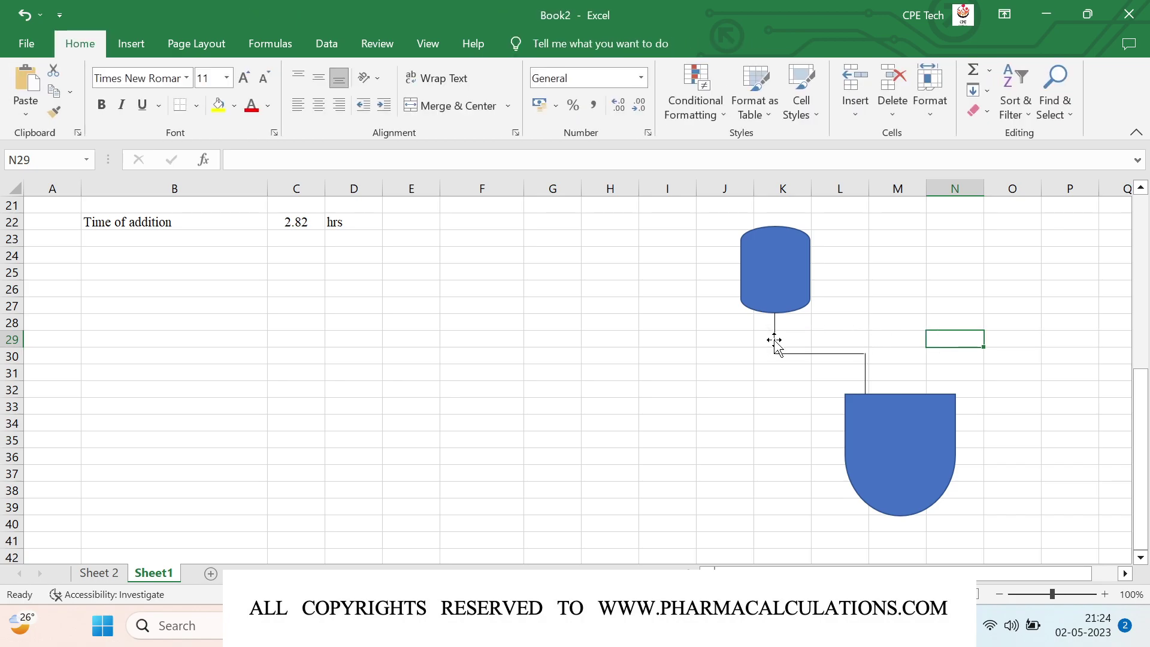
click(833, 354)
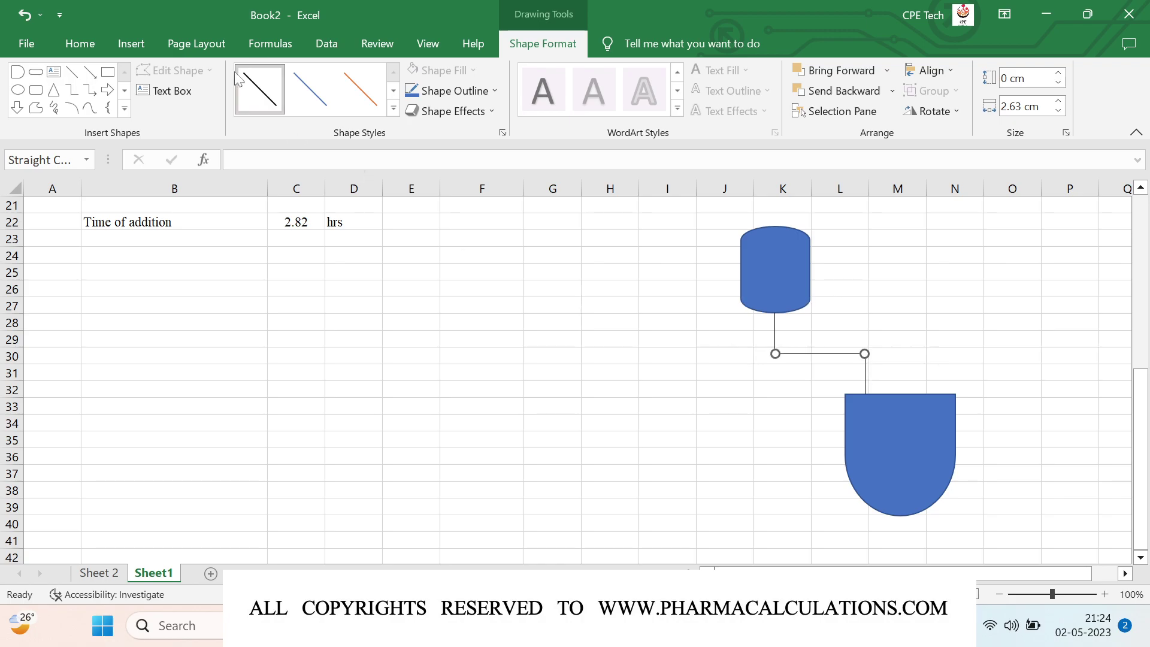
click(133, 45)
Step: Draw a small dark 0.13 × 0.6 cm bar and nudge it onto the feed line
click(264, 70)
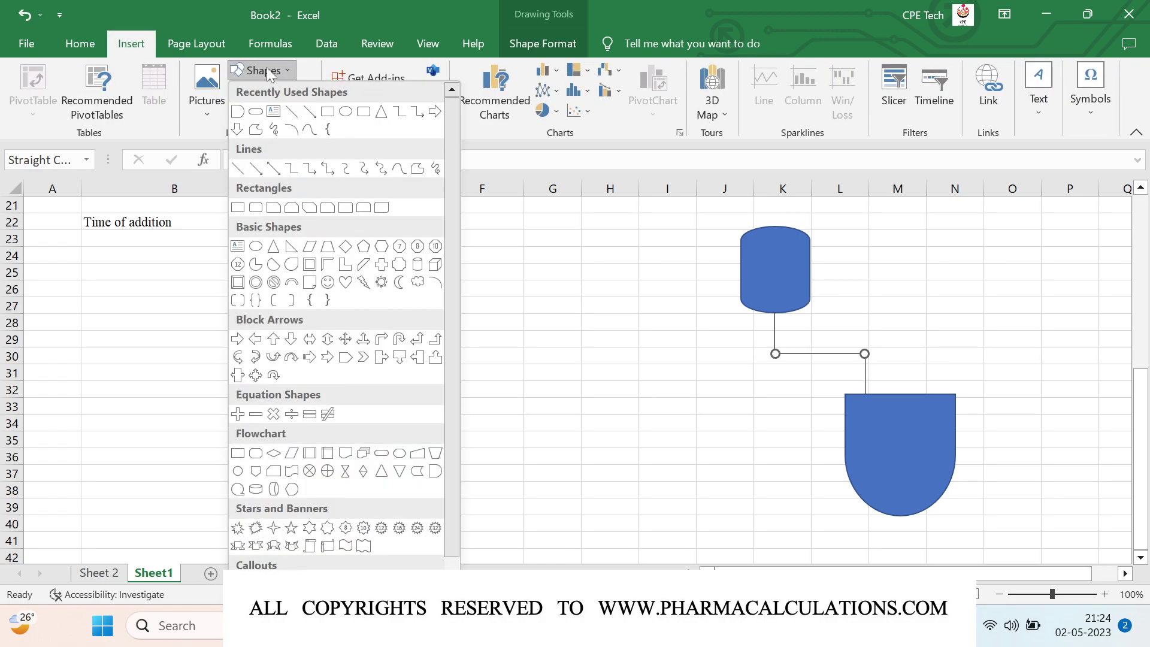
click(310, 112)
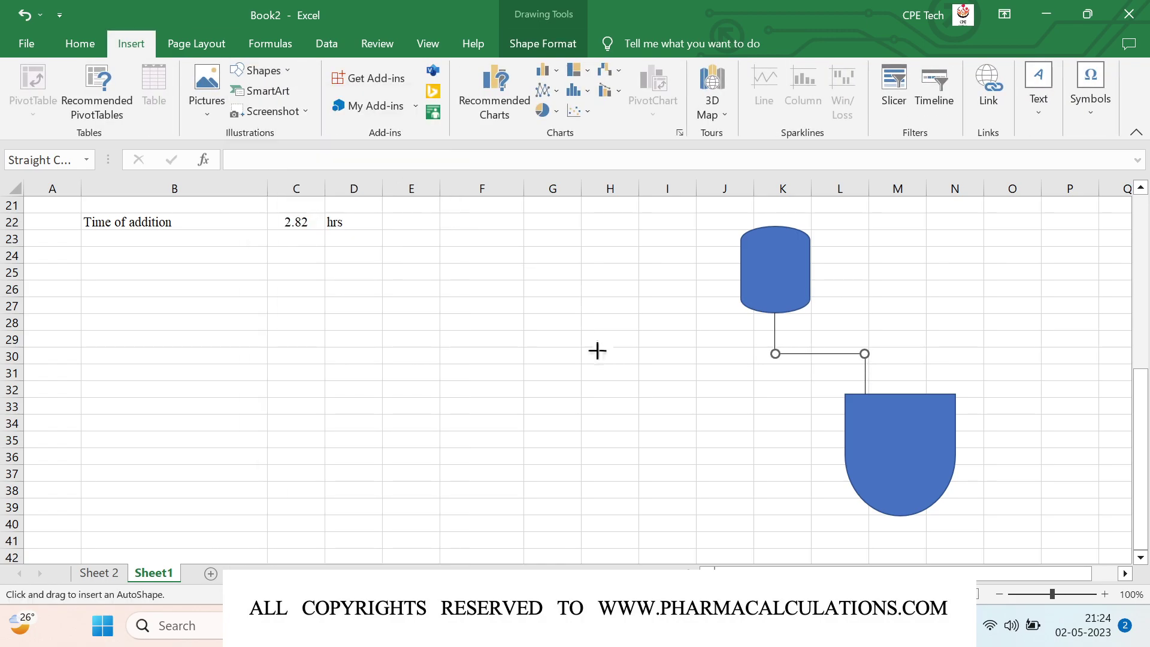
drag(611, 352, 611, 353)
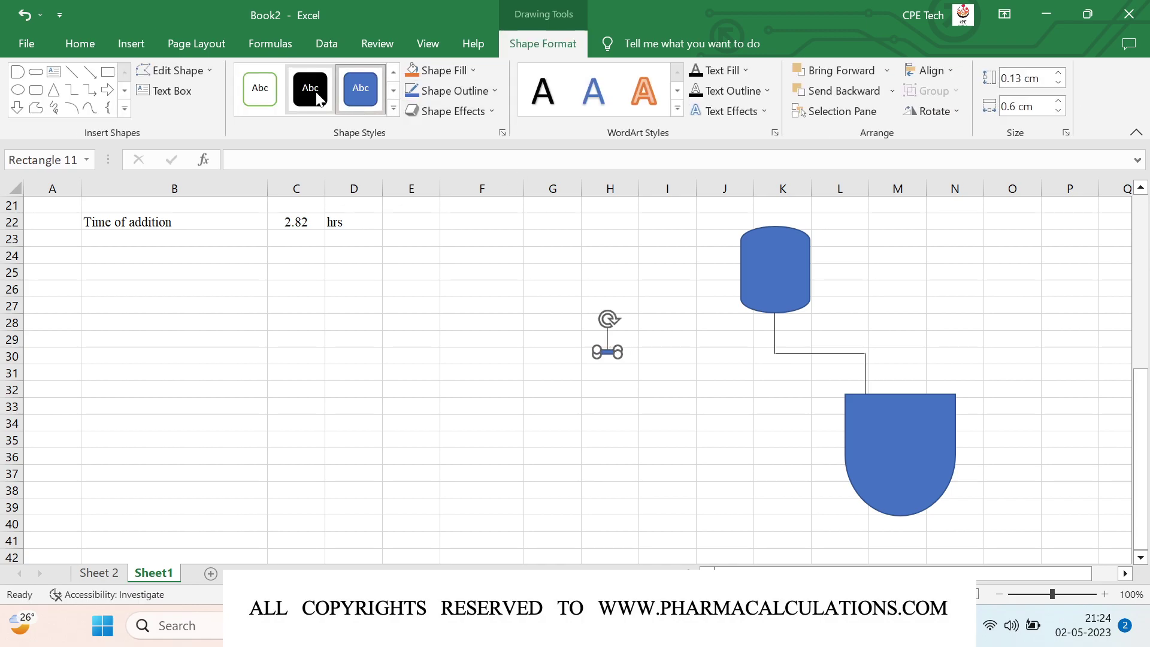
click(314, 92)
drag(610, 353, 863, 369)
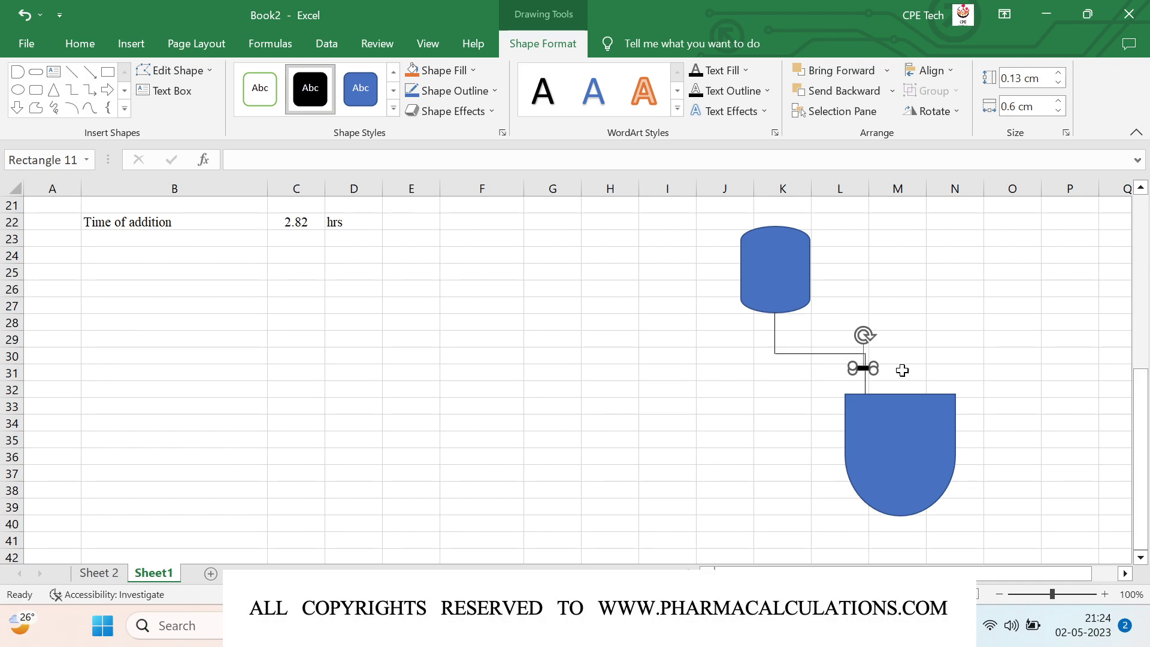
key(Down)
key(Down)
key(Down)
key(Down)
key(Down)
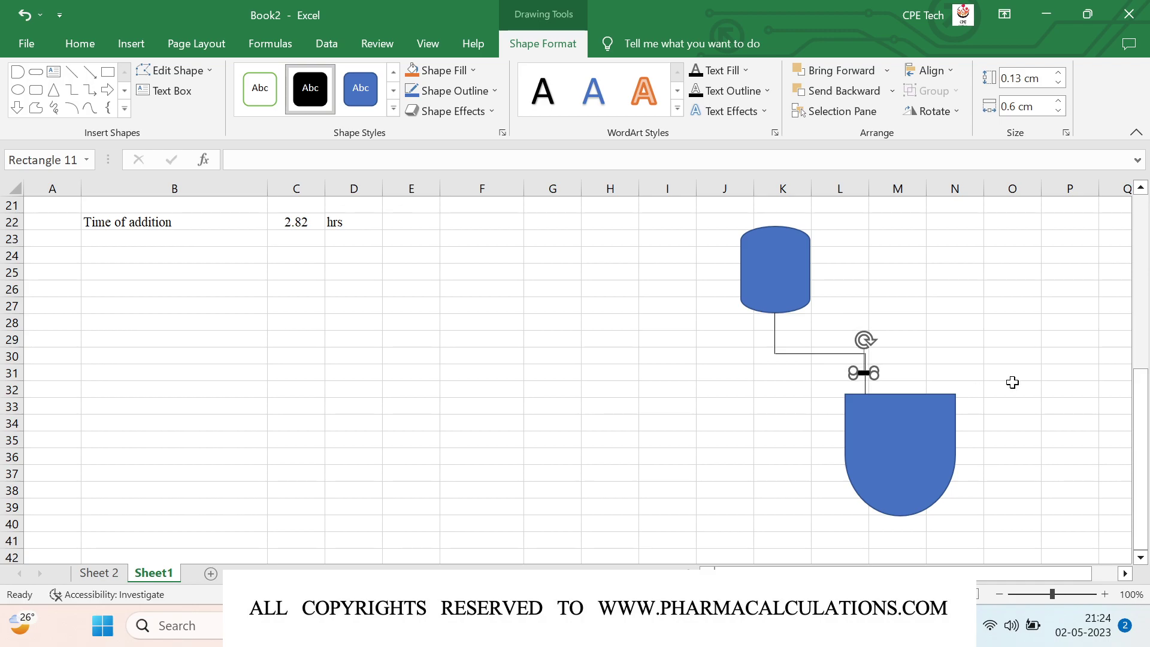
key(Right)
key(Right)
click(544, 386)
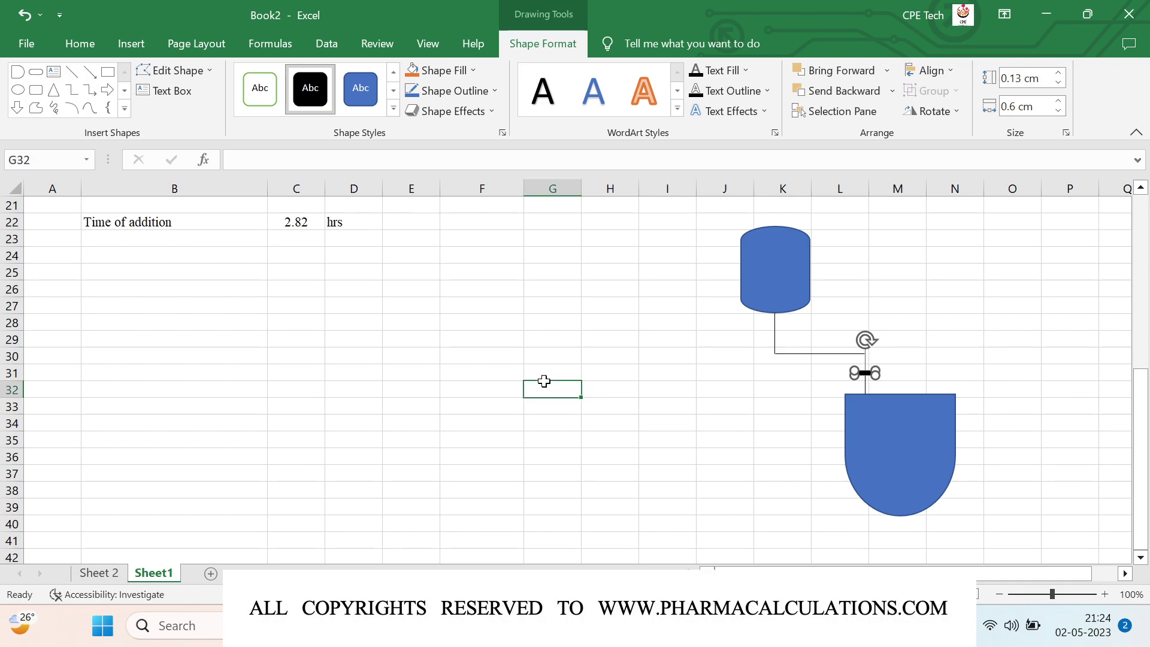
Step: Label cell M31 'Orifice' and centre it
click(888, 372)
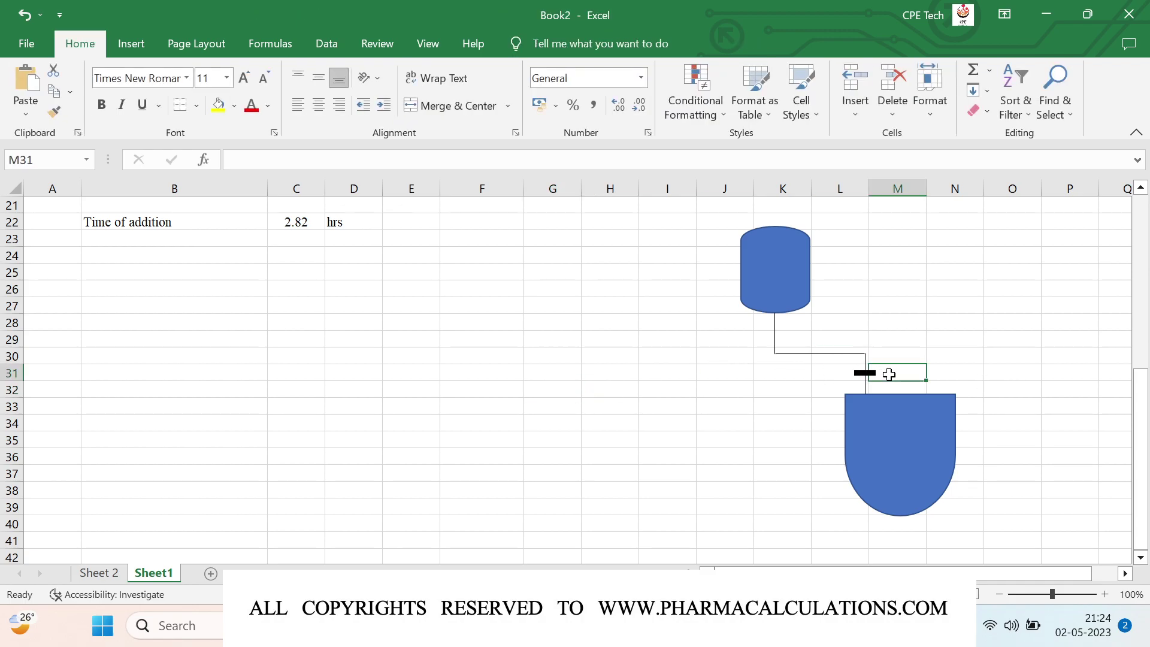
text(Orifice)
key(Return)
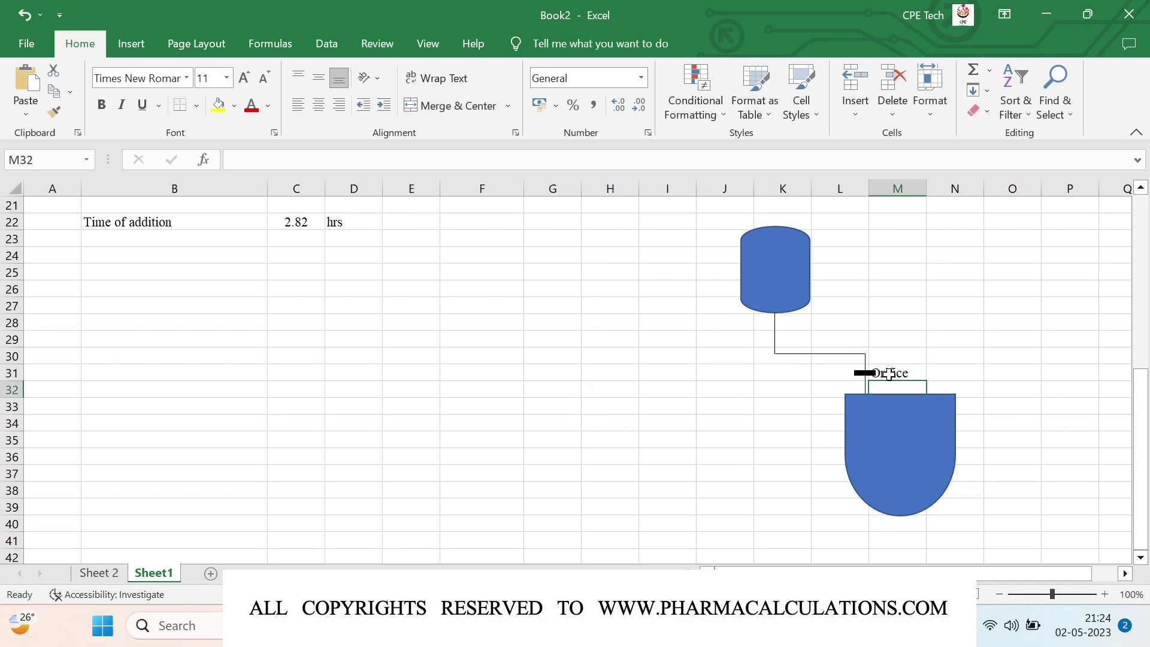
click(891, 373)
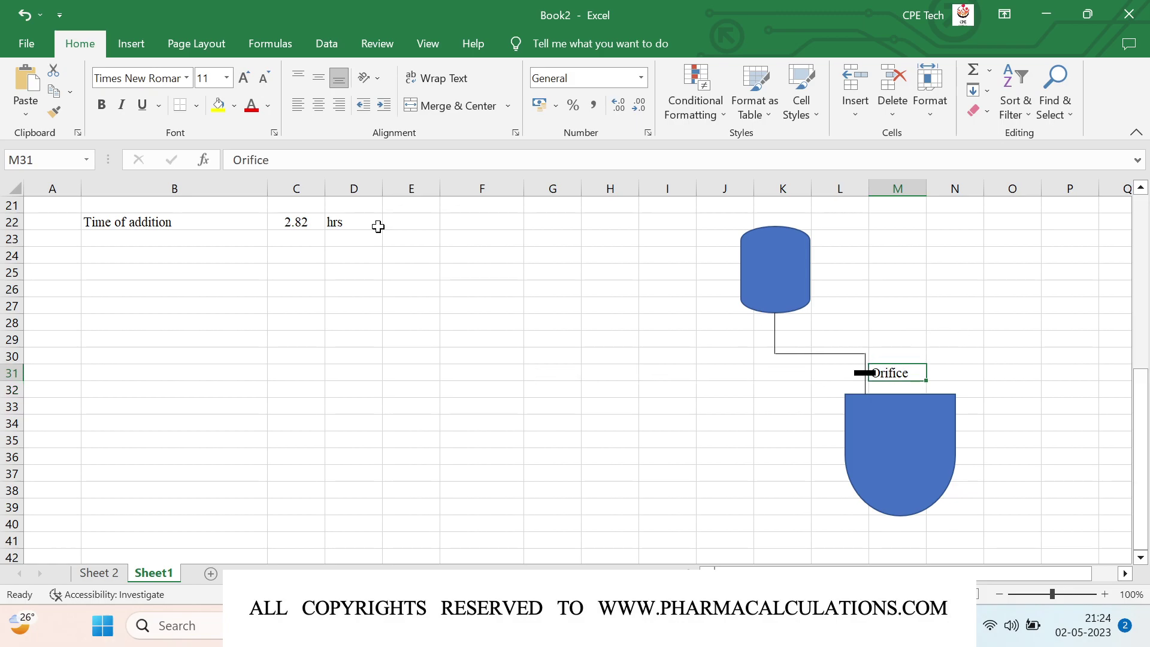
click(320, 110)
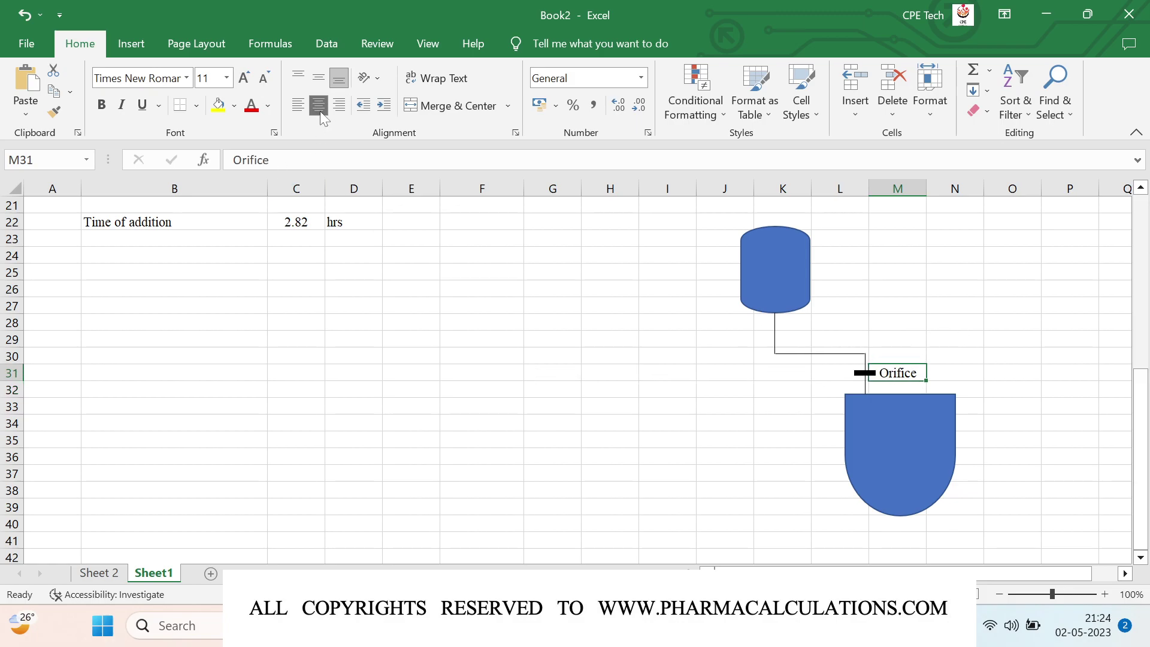
click(496, 377)
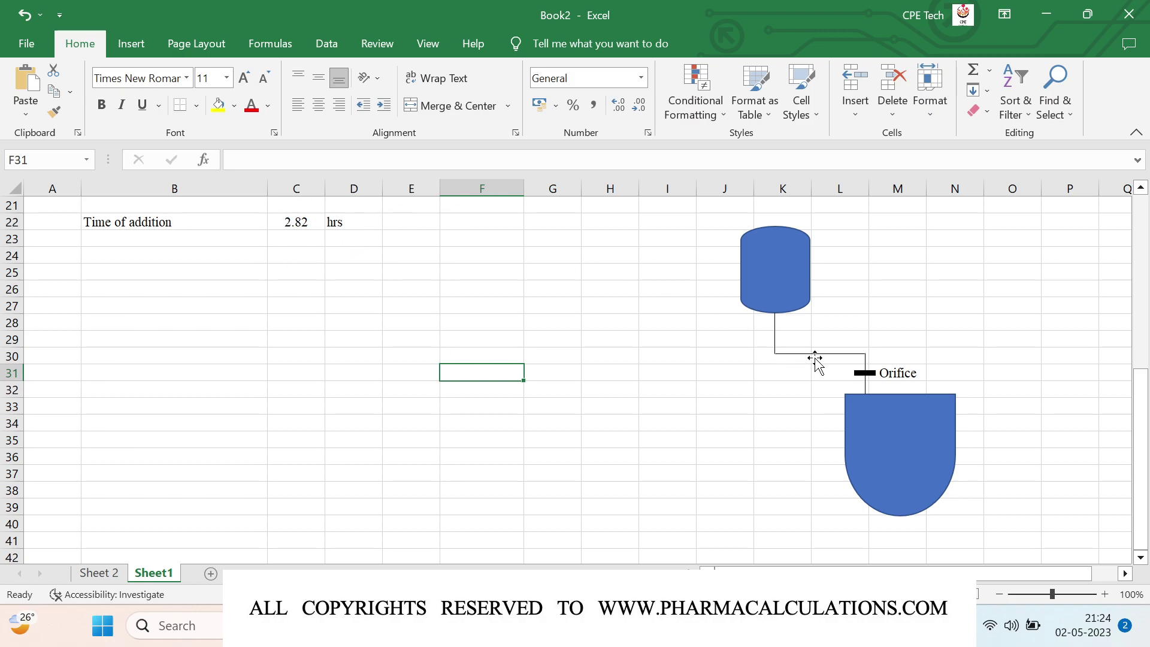
Step: Enter 'Total volume', 400 and L in row 25
click(171, 272)
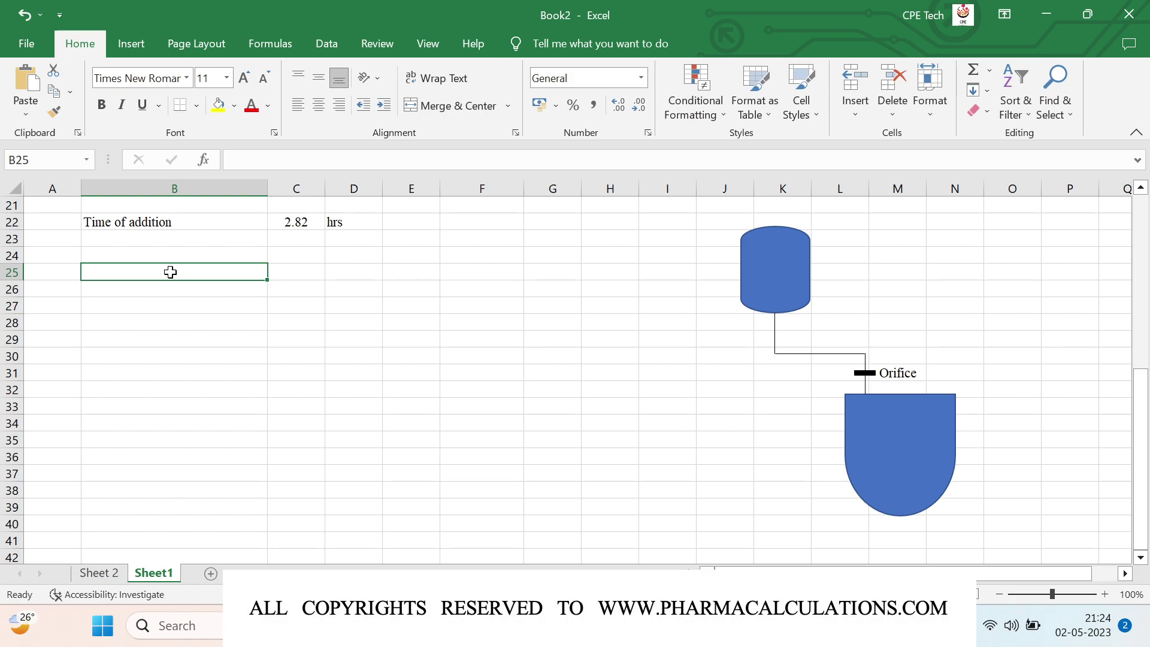
text(Total )
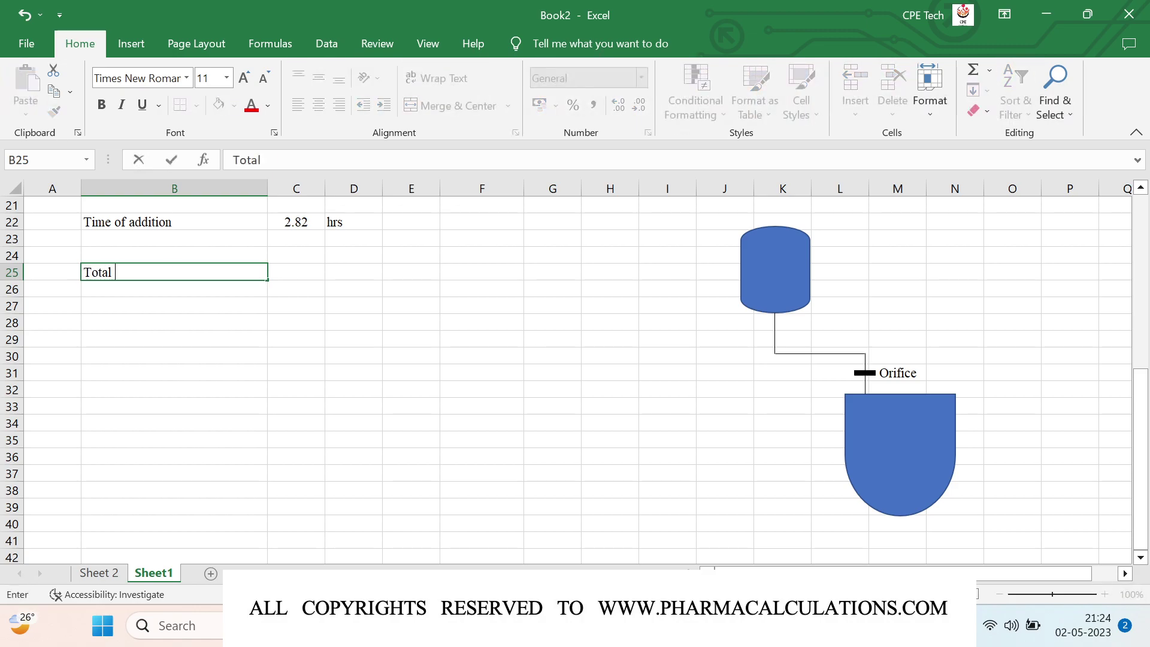
text(volume)
key(Tab)
text(400)
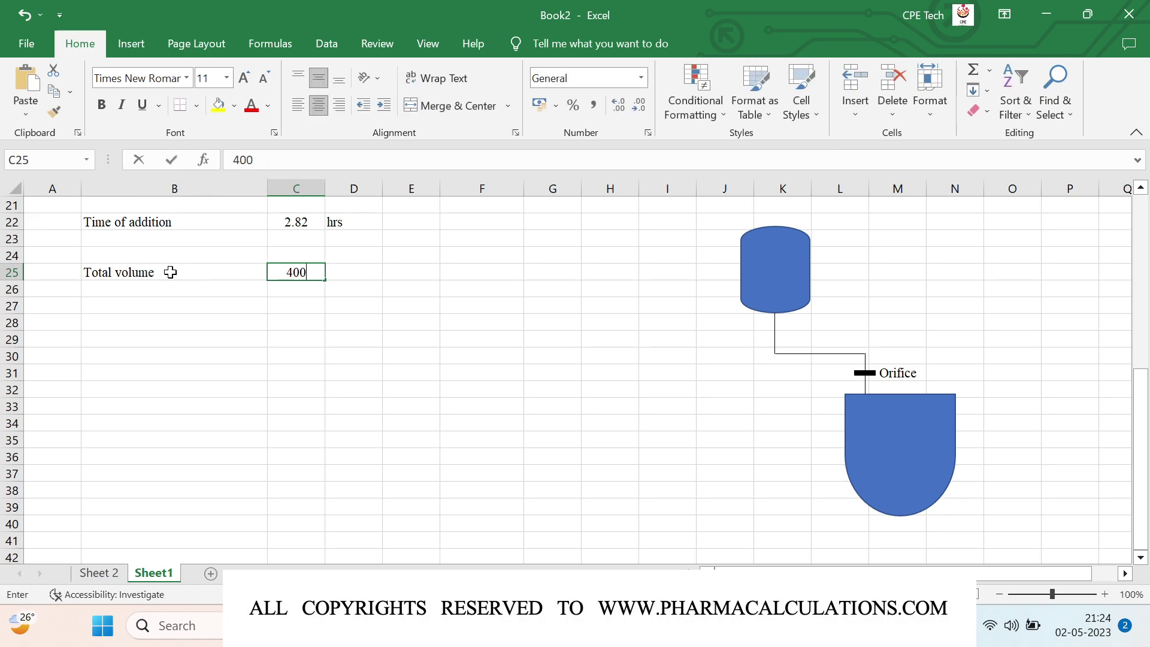
key(Tab)
text(L)
key(Down)
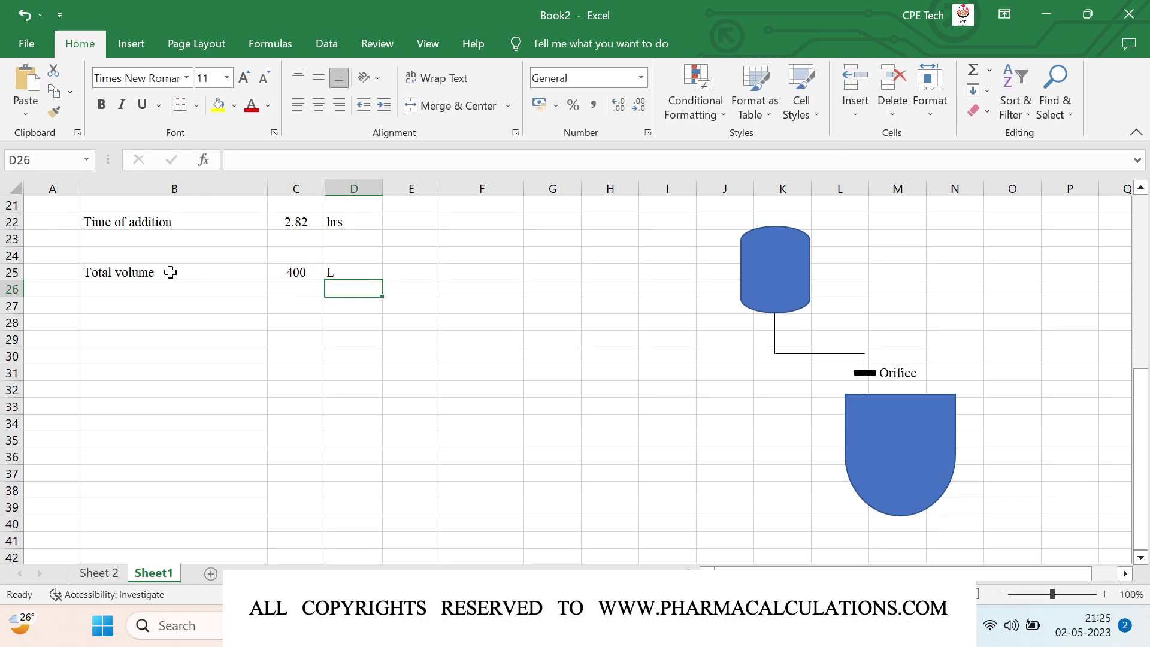
Step: Enter 'Addn time' with formula =C22 and unit hrs in row 26
key(Left)
key(Left)
text(Addn time)
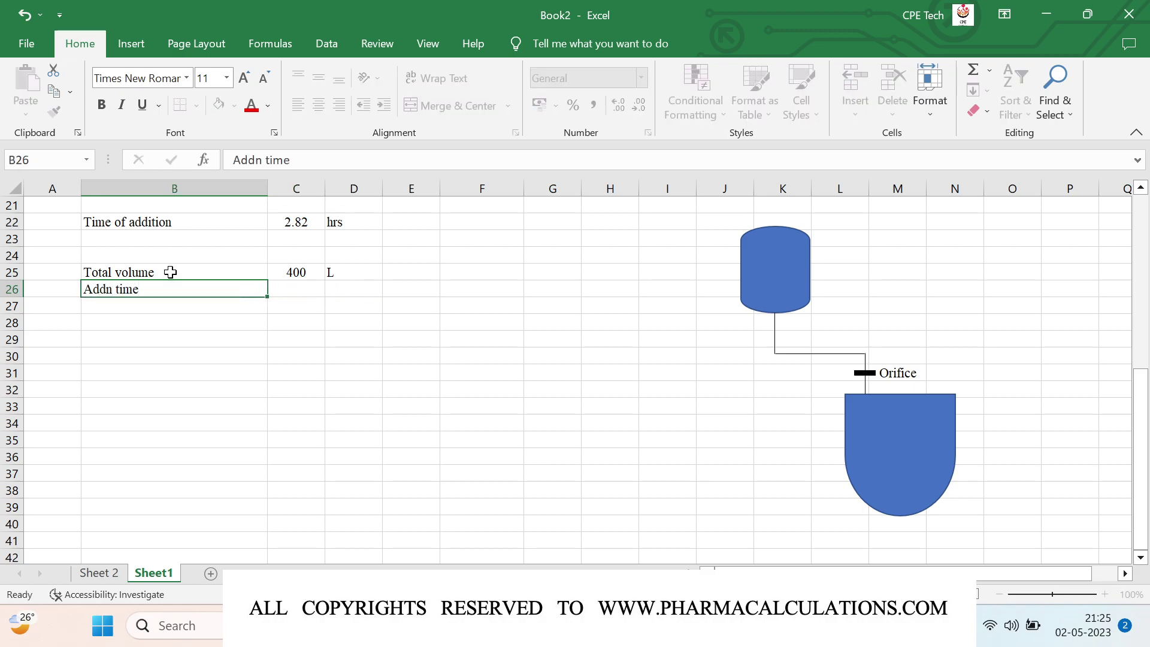
key(Tab)
text(=)
key(Up)
key(Up)
key(Up)
key(Up)
key(Return)
key(Up)
key(Right)
text(hrs)
key(Return)
Step: Enter 'Addition rate' with formula =C25/C26 and unit L/hr in row 27
key(Left)
key(Left)
text(Addition rate)
key(Return)
key(Right)
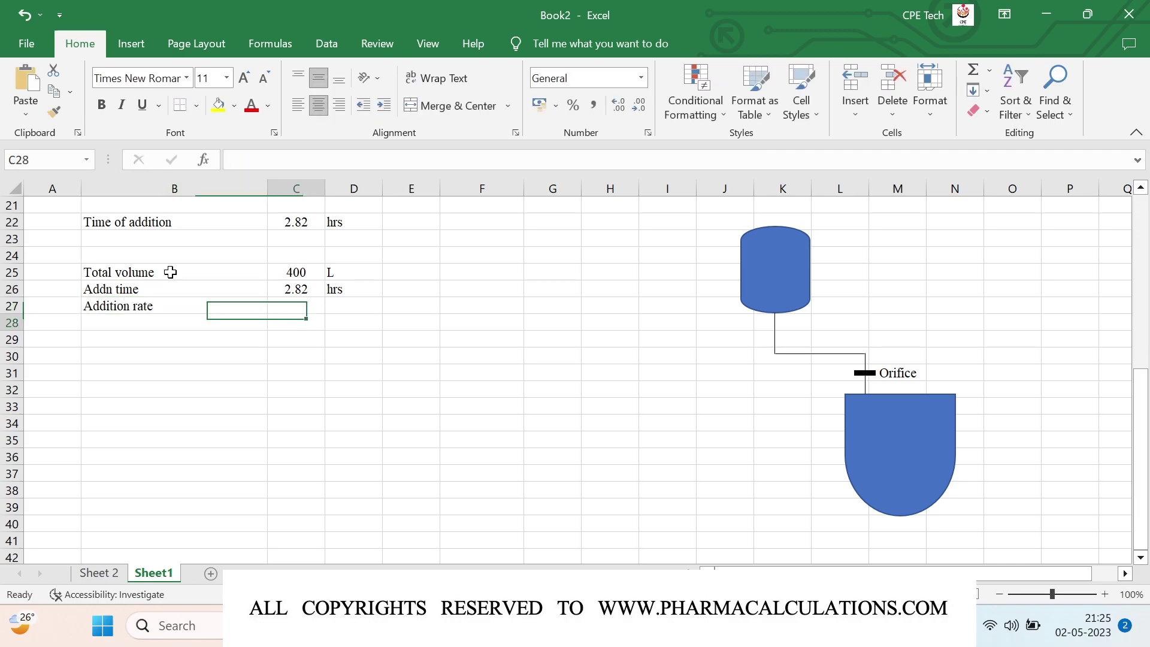
key(Up)
text(=)
key(Up)
key(Up)
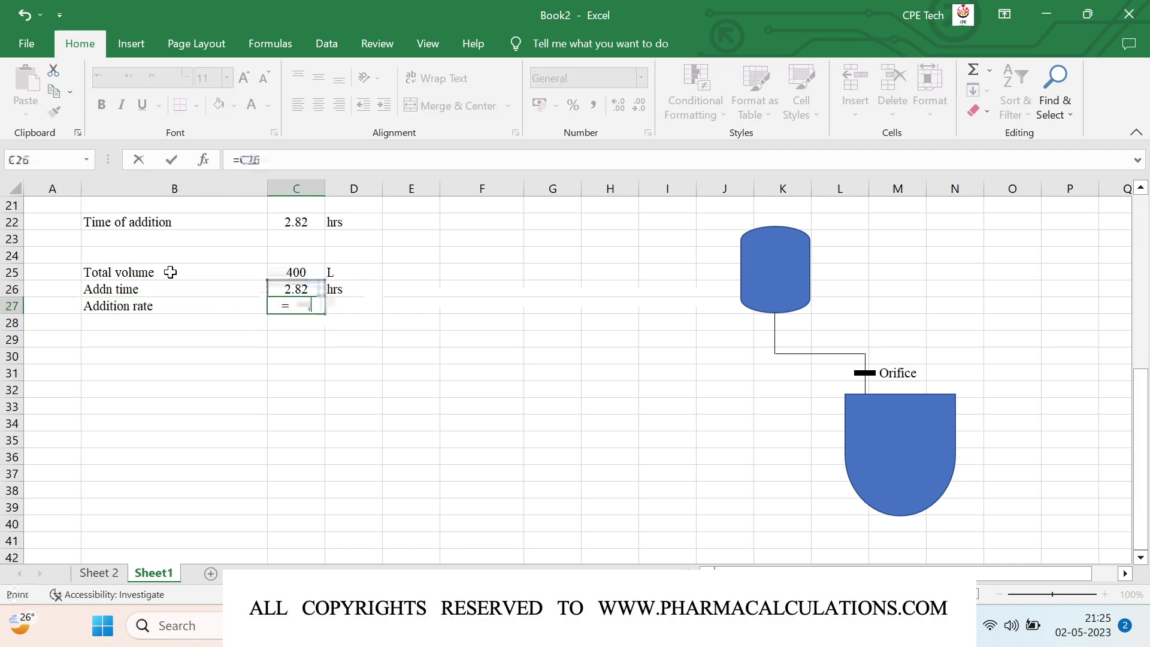
text(/)
key(Up)
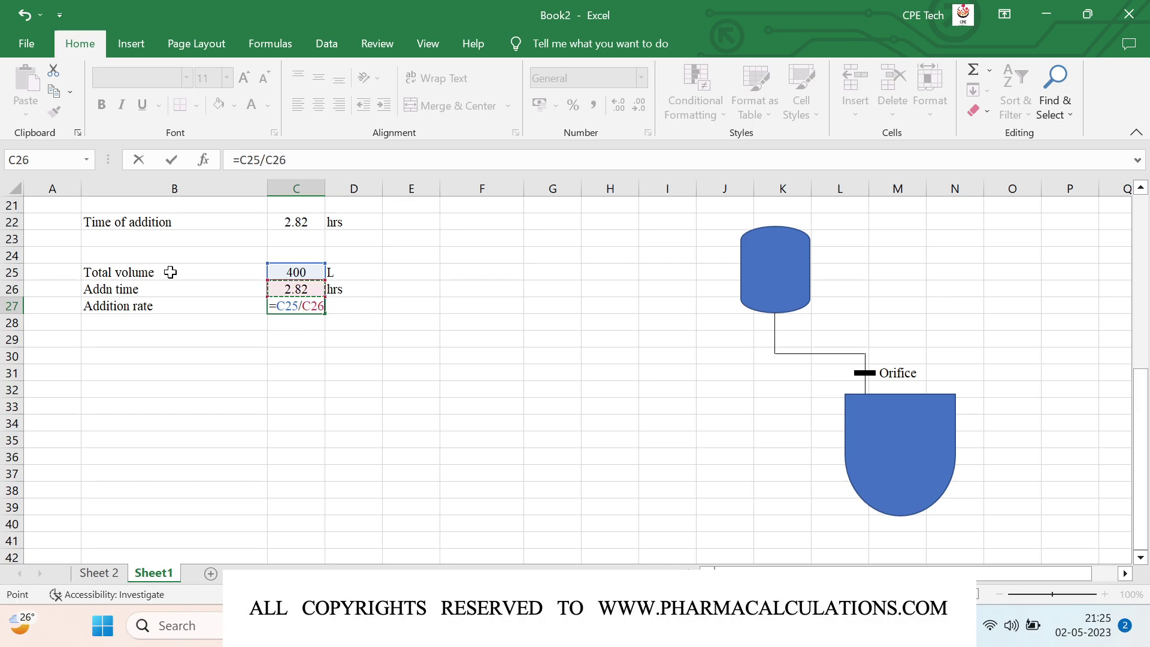
key(Return)
key(Up)
key(Right)
text(L/hr)
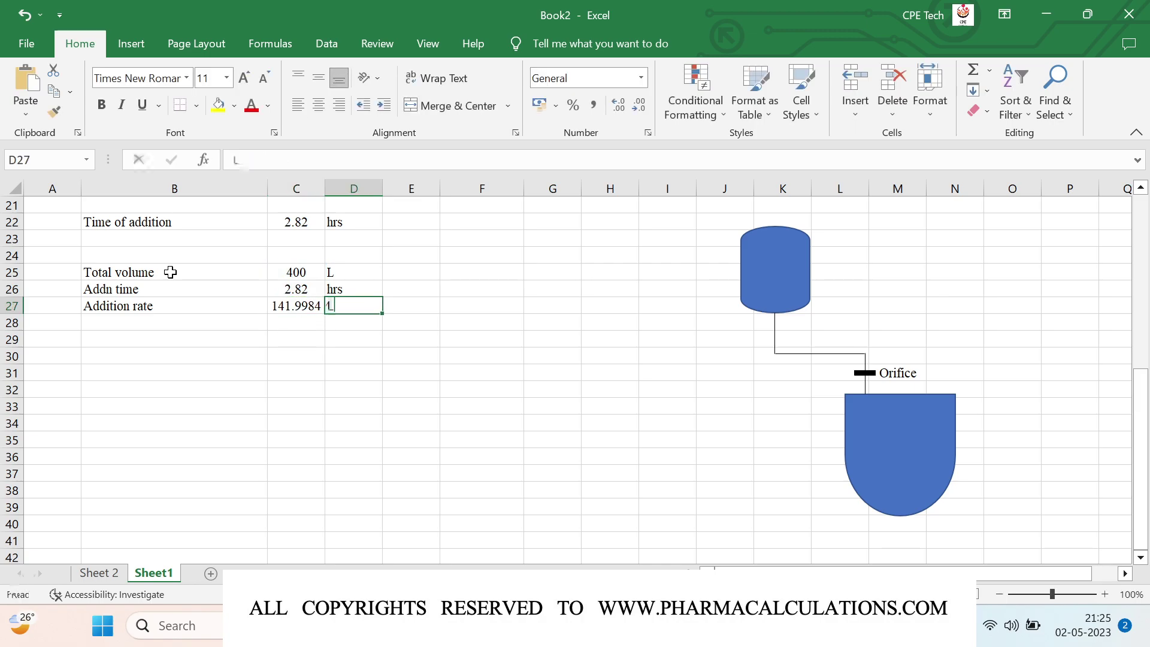
key(Return)
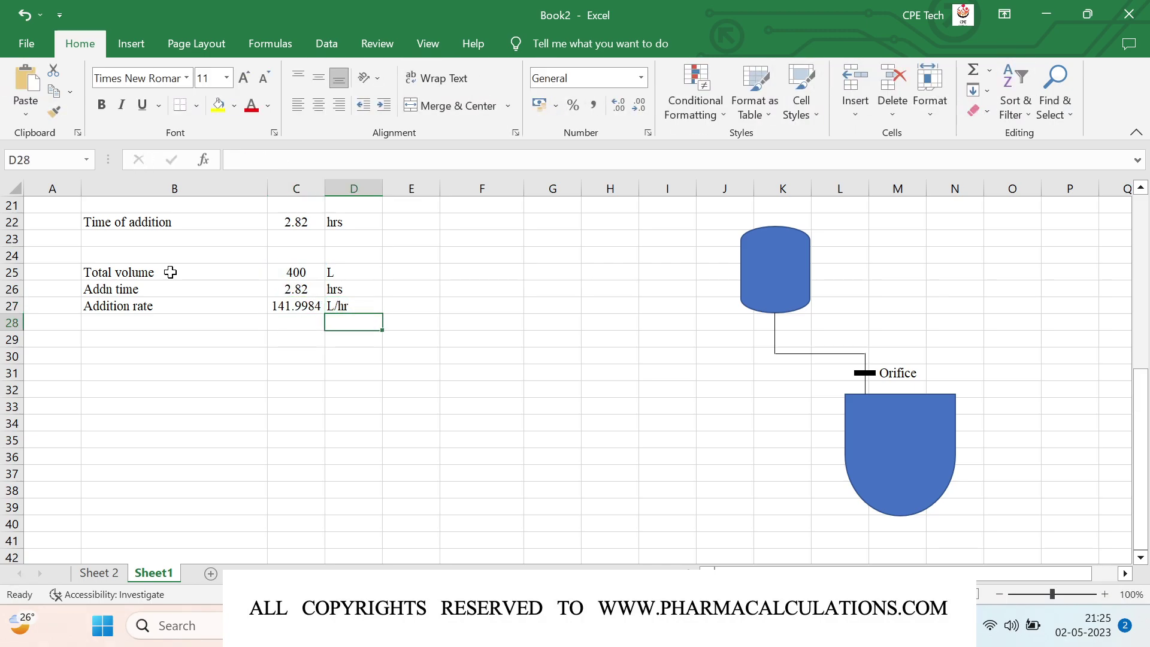
Step: Convert the rate in C28 with =(C27/1000)/3600, labelled m3/sec
key(Left)
text(=)
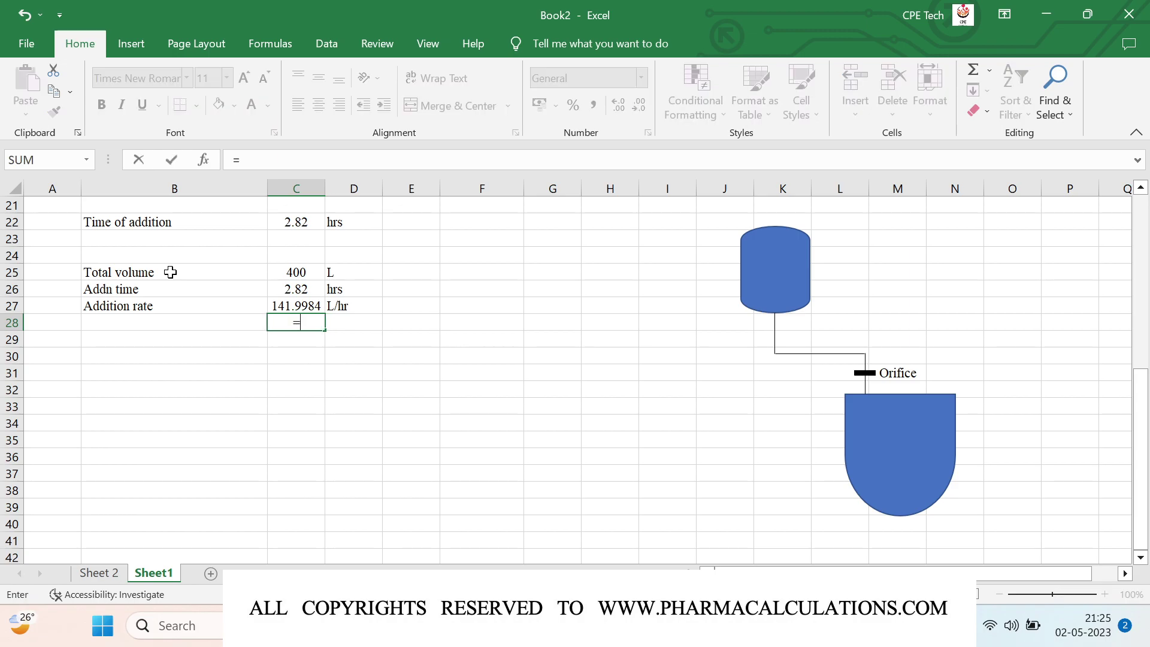
text(()
key(Up)
text(/100)
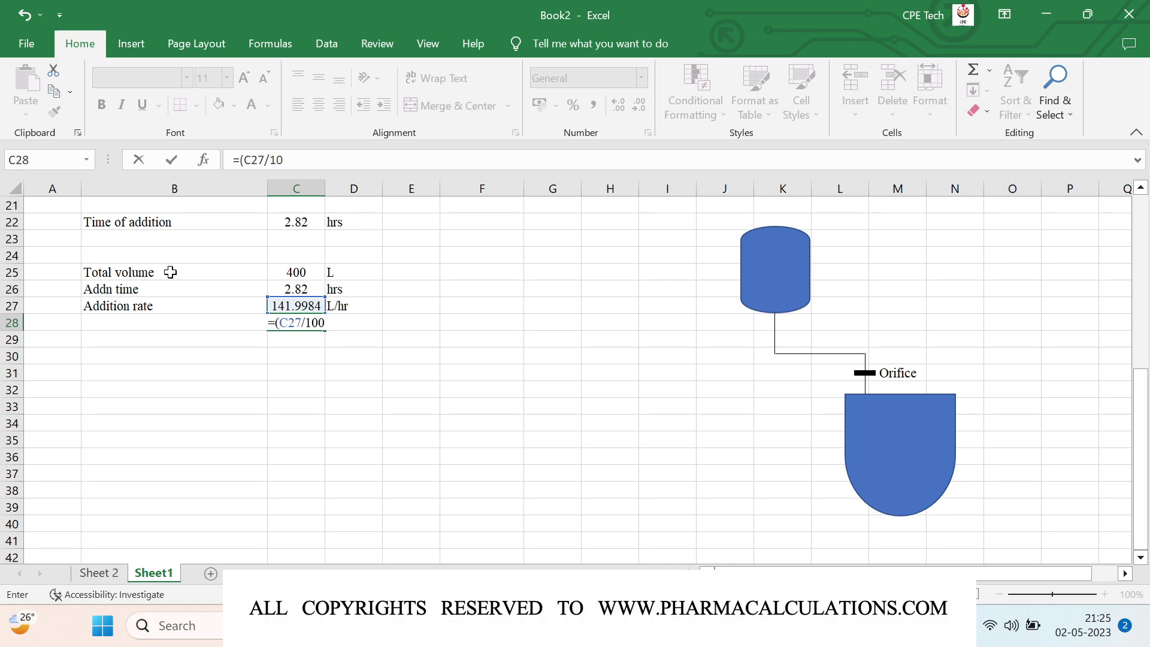
text(0)/3600)
key(ctrl+Return)
key(Right)
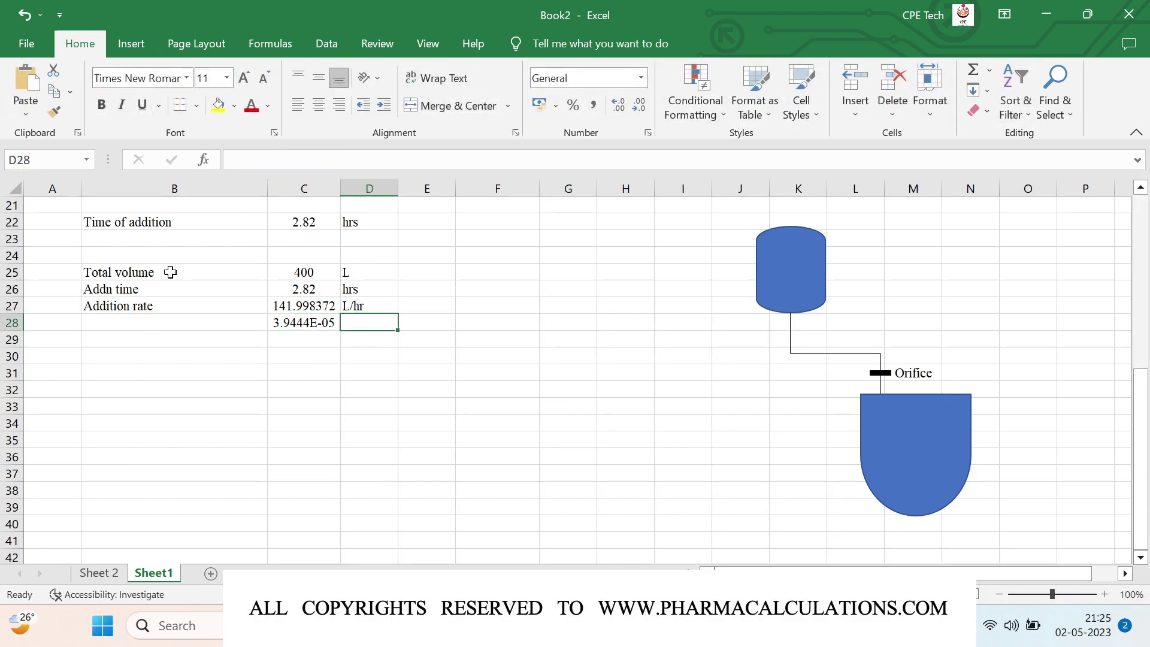
text(m3/sec)
key(Return)
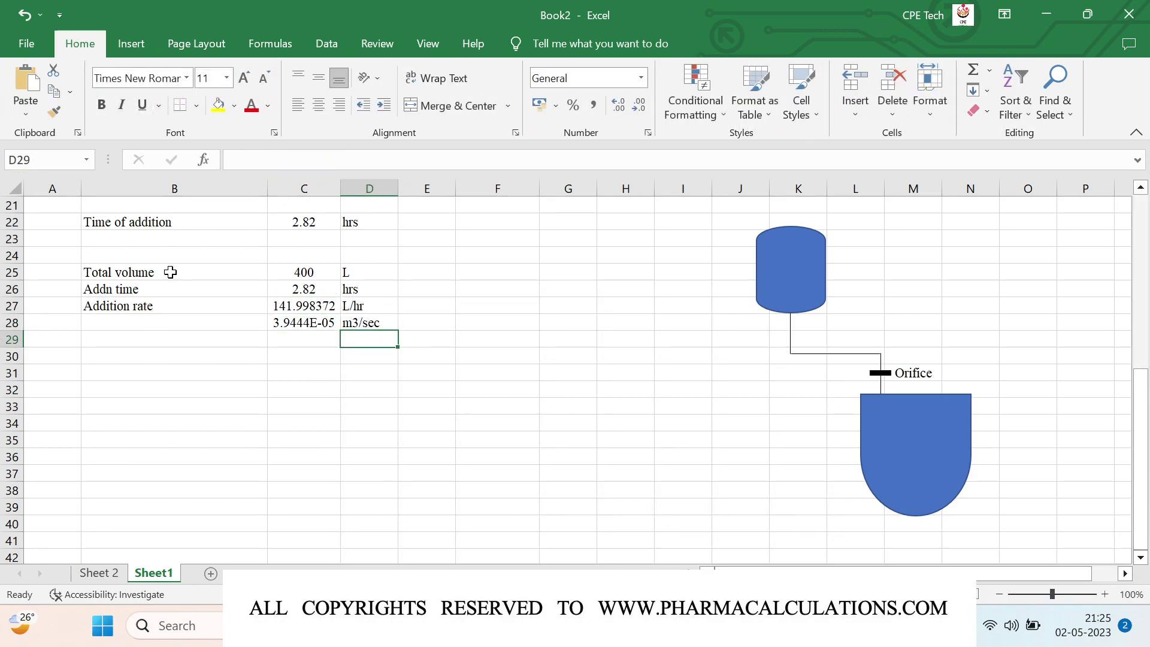
key(Left)
key(Left)
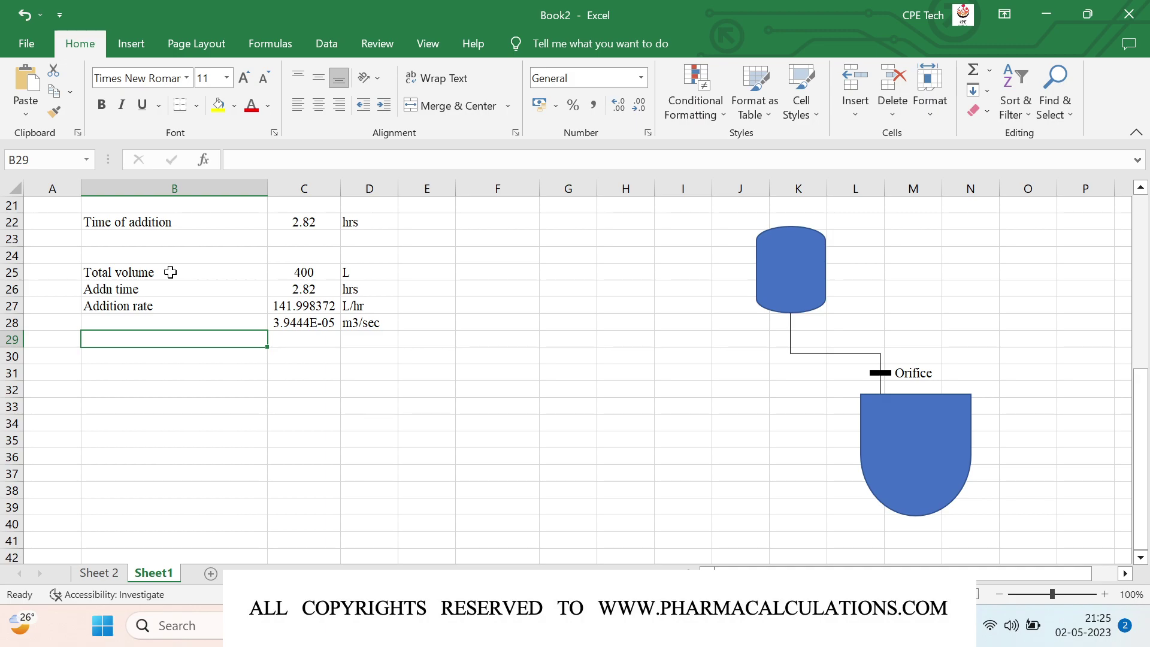
Step: Draw a straight level line across the middle of the tank
click(131, 44)
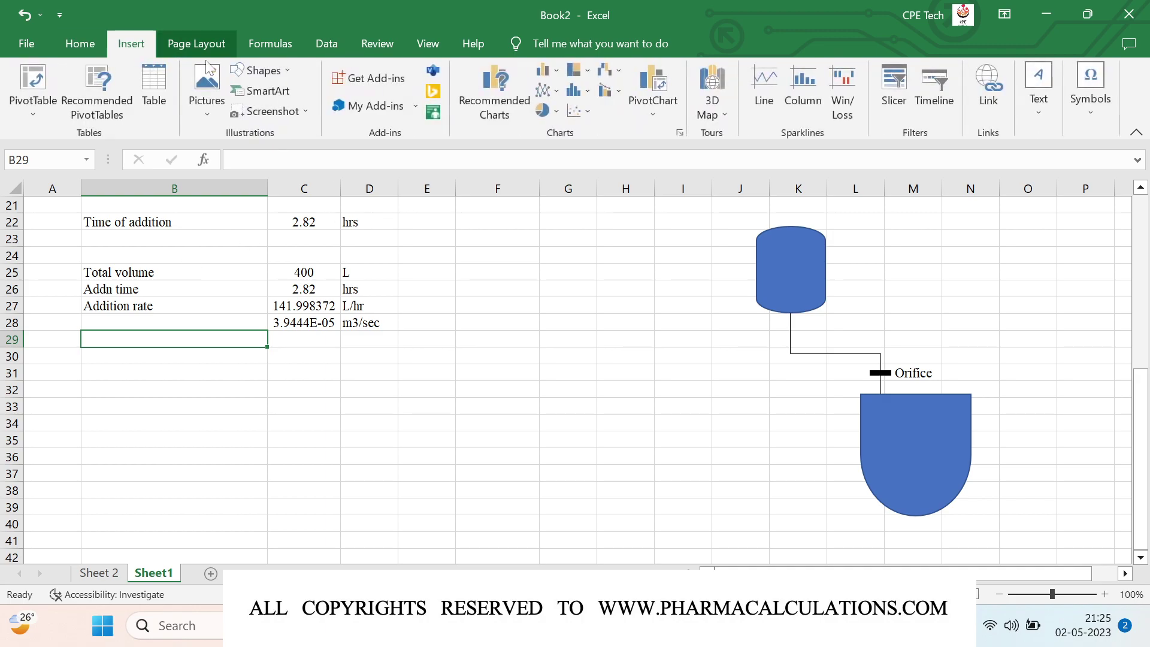
click(262, 70)
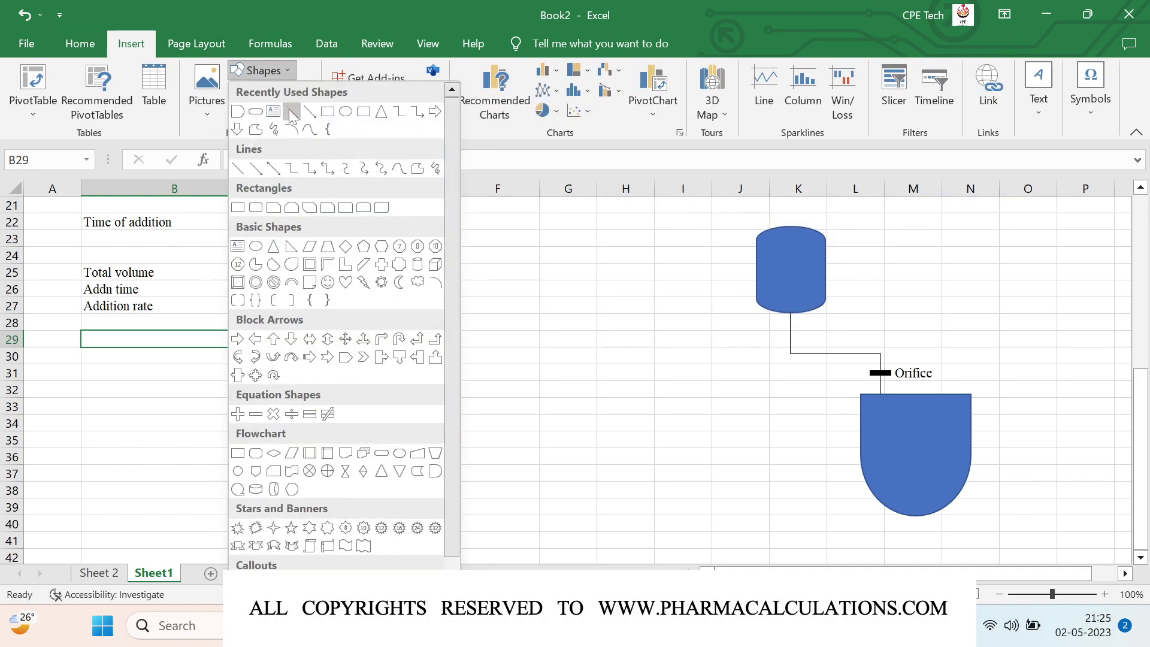
click(290, 111)
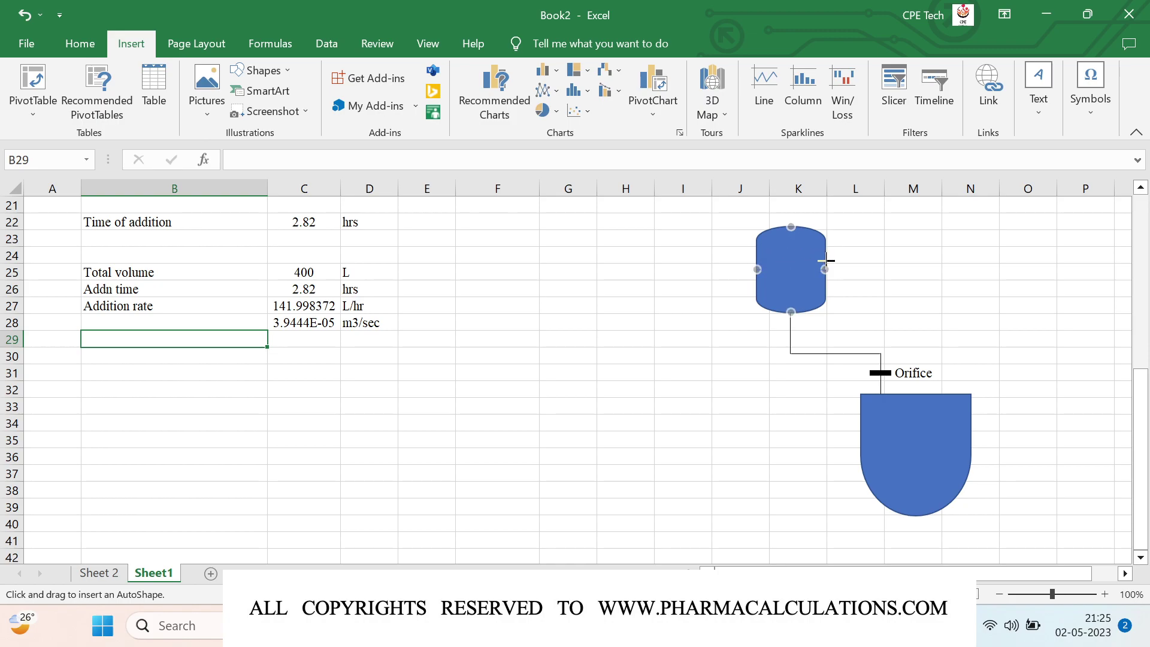
drag(825, 269, 758, 270)
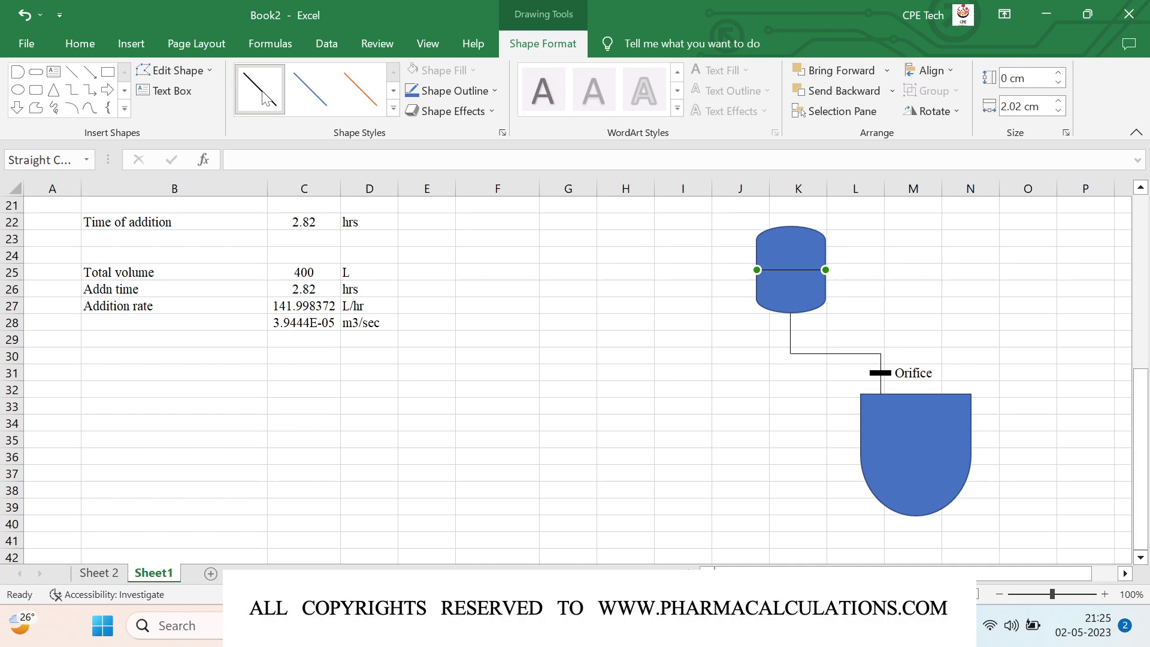
Step: Make the tank's level line dark with a 2¼ pt weight
click(474, 92)
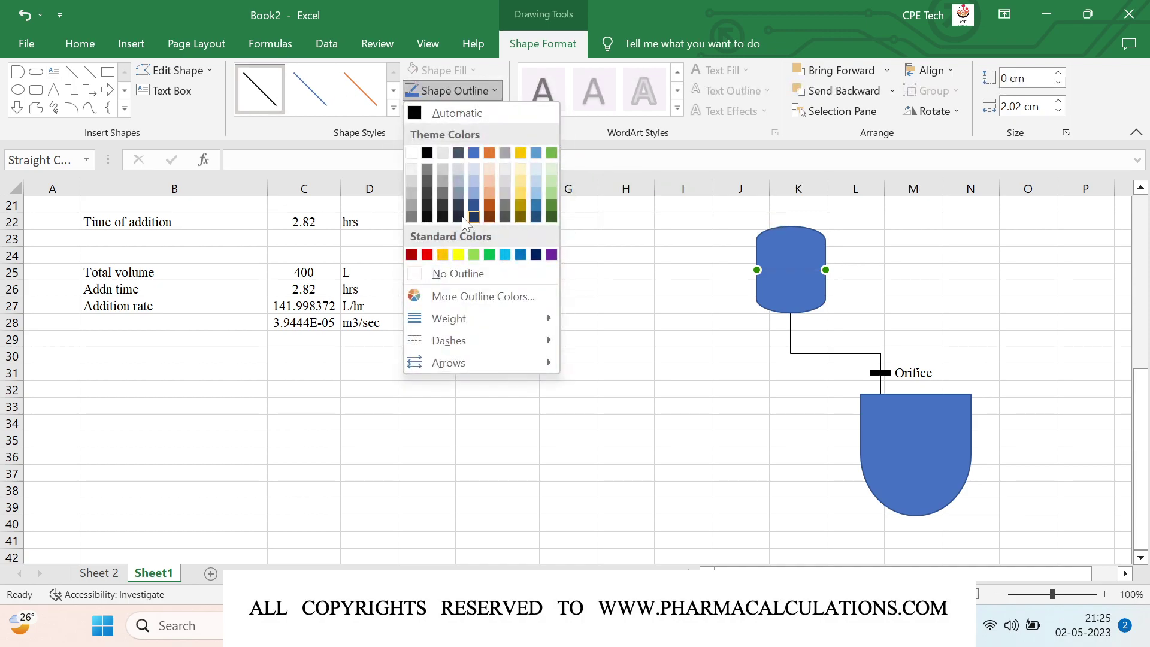
click(426, 205)
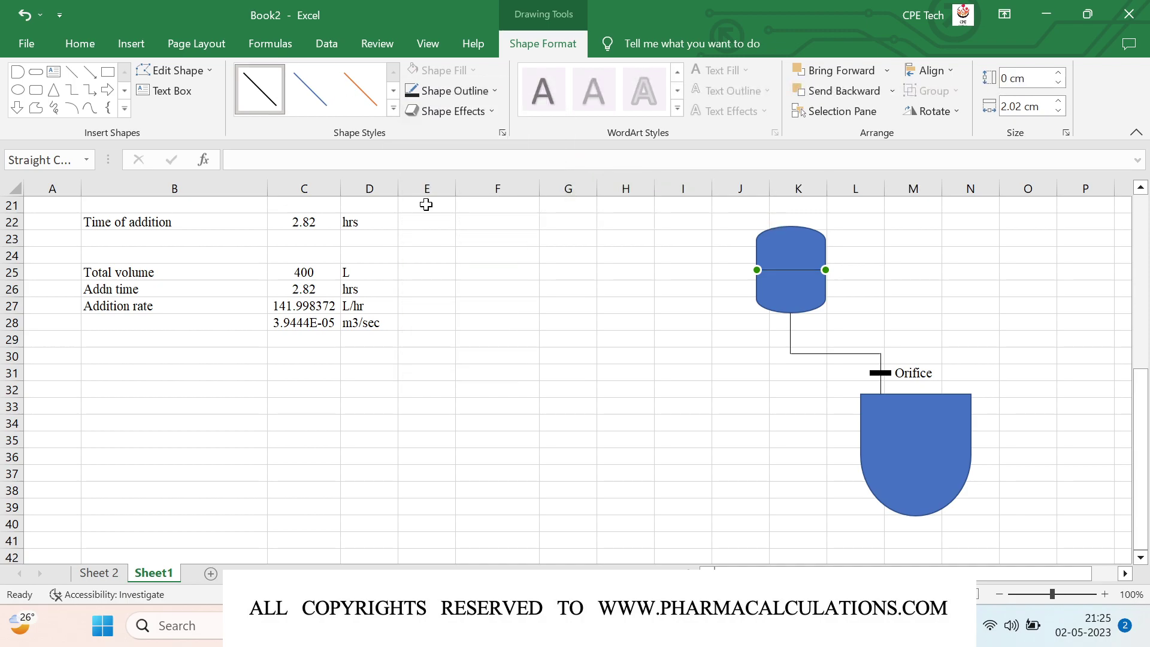
click(469, 91)
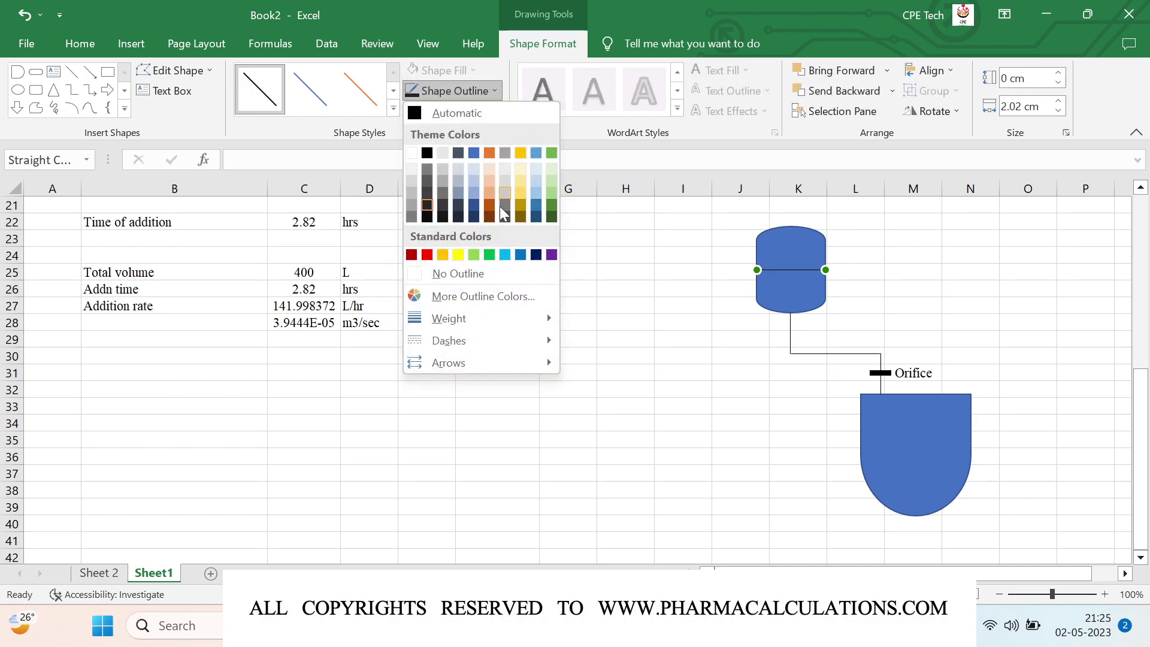
mouse_move(484, 321)
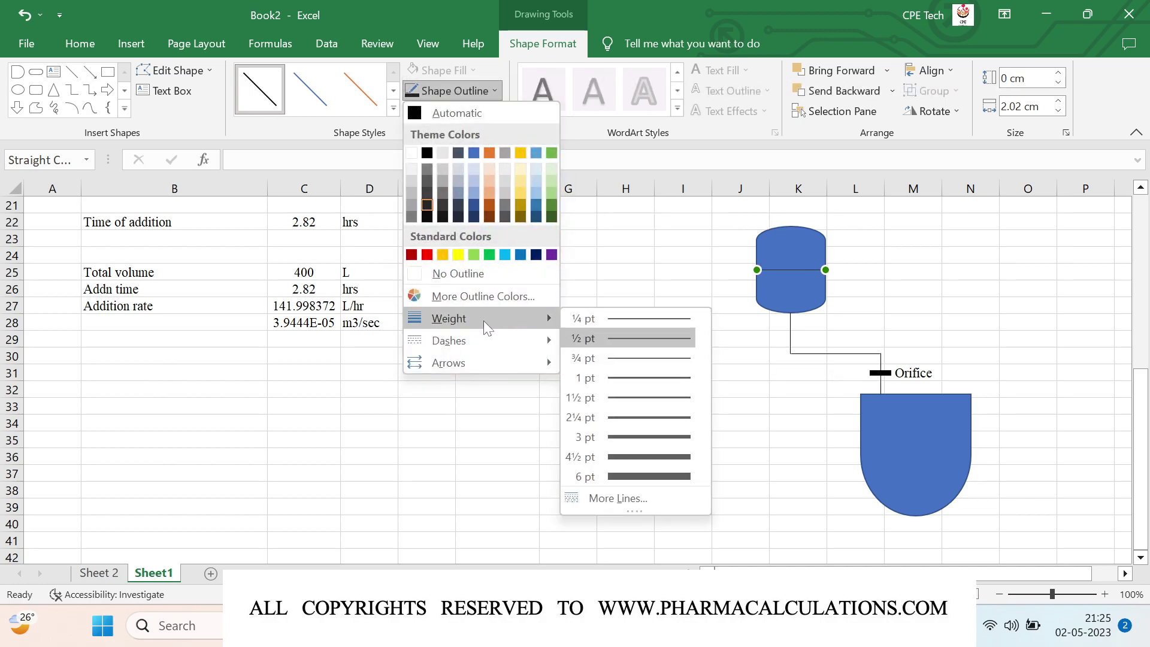
click(642, 416)
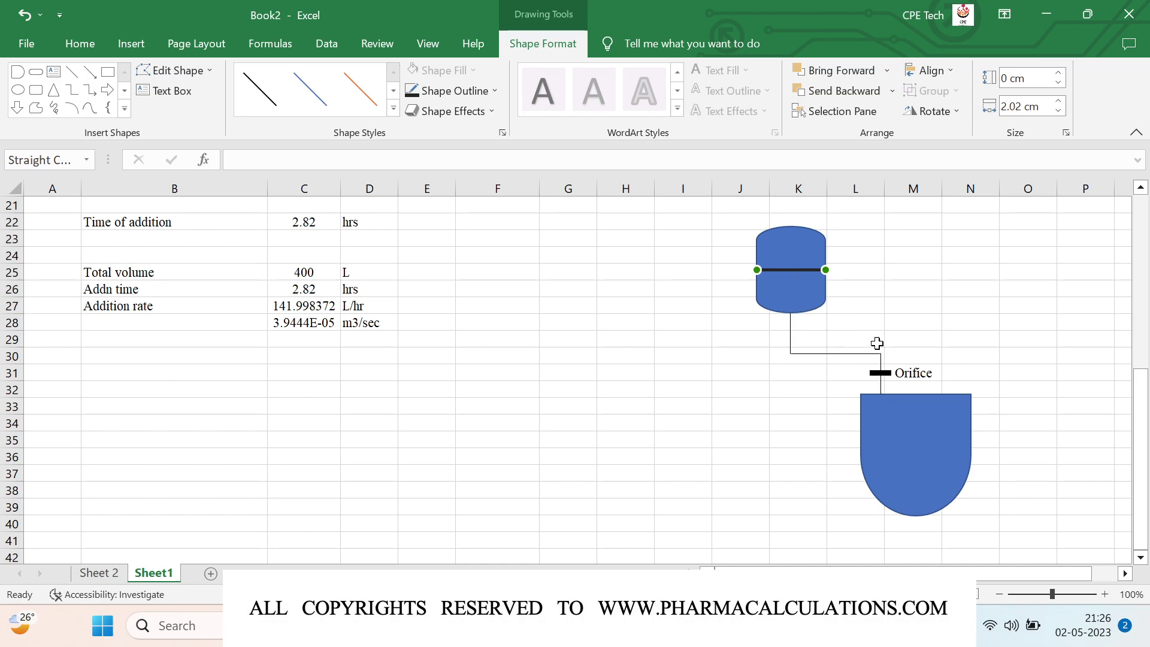
click(682, 325)
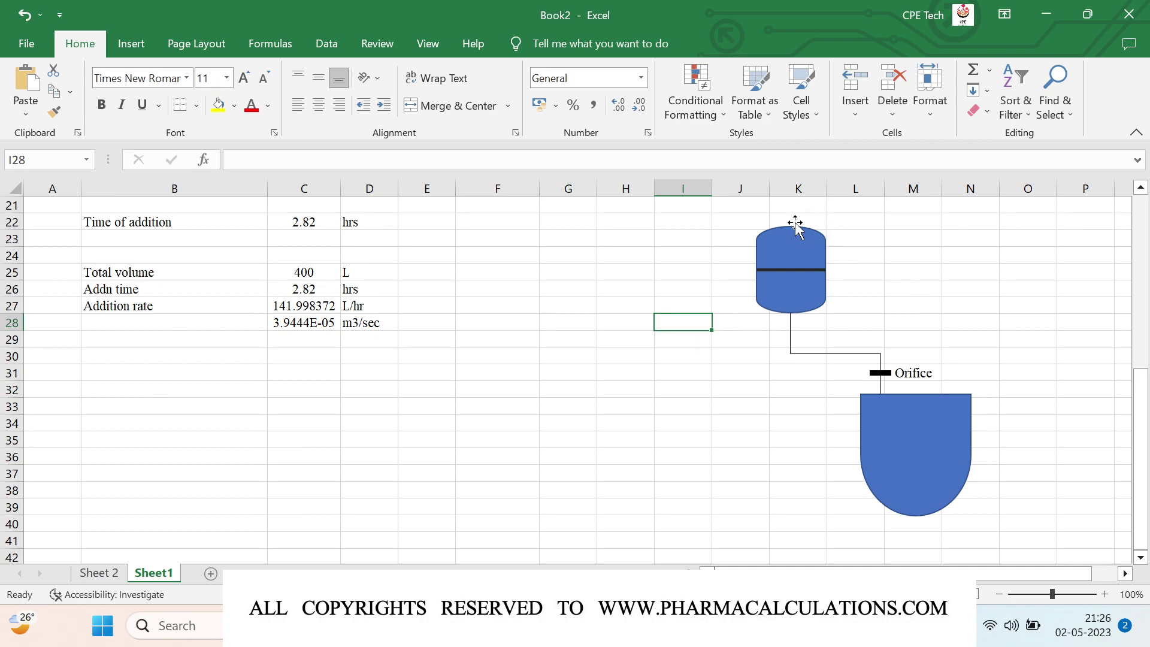
Step: Draw a short vertical line on top of the upper tank
scroll(577, 337, up, 1)
scroll(604, 333, up, 1)
click(143, 42)
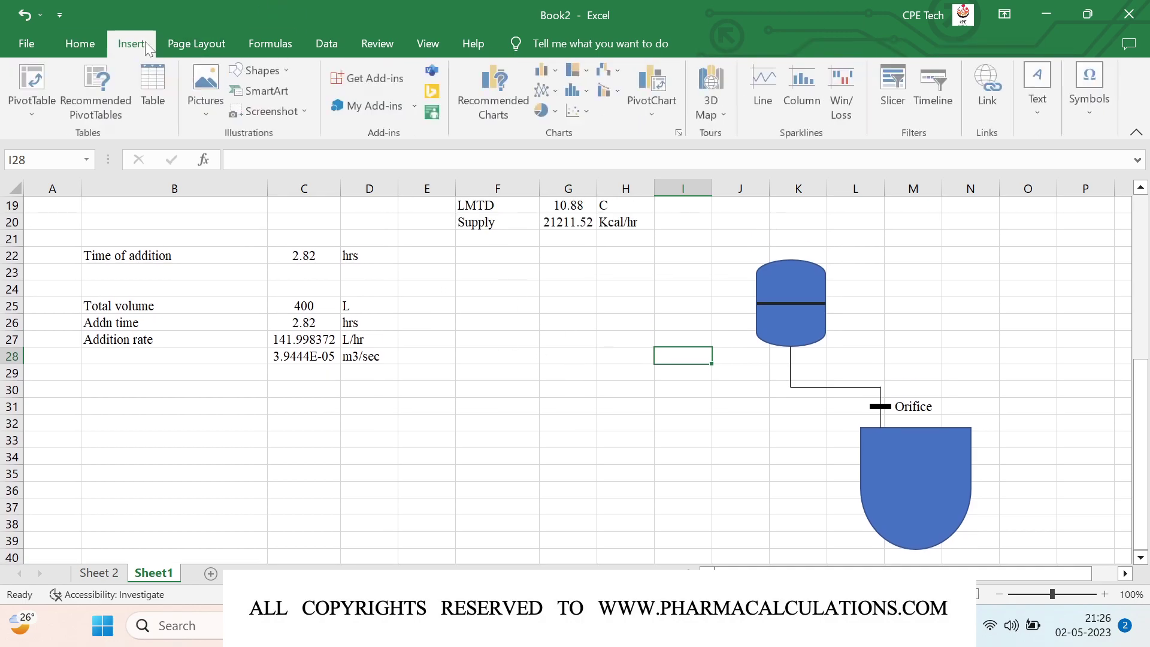
click(278, 70)
click(295, 109)
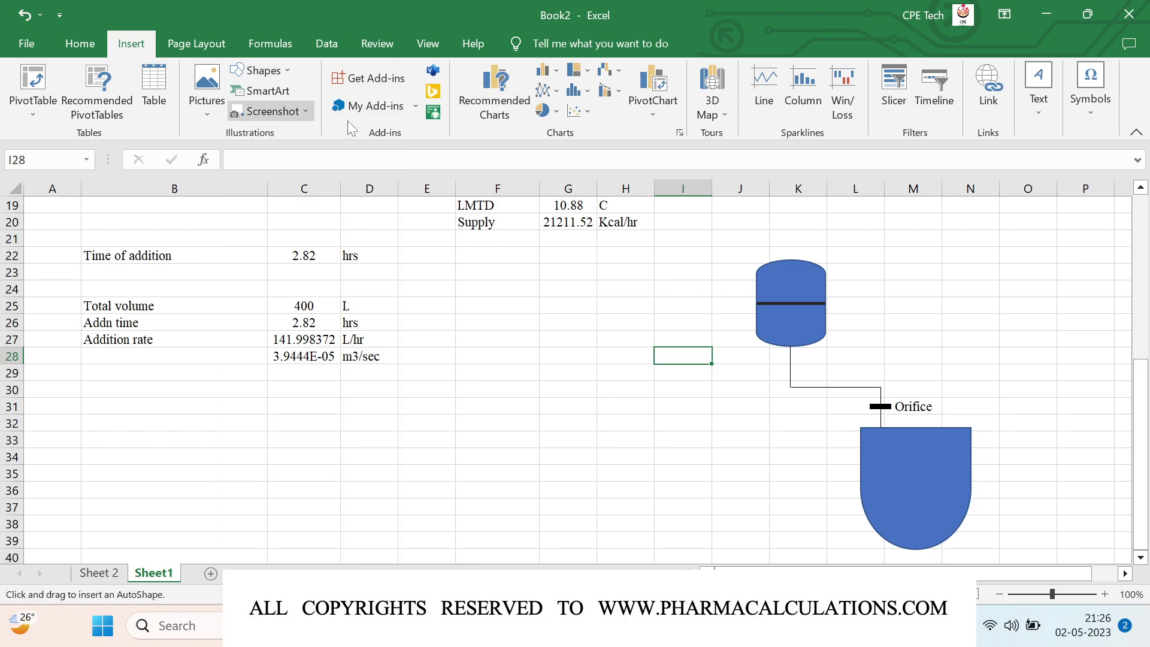
drag(769, 241, 769, 264)
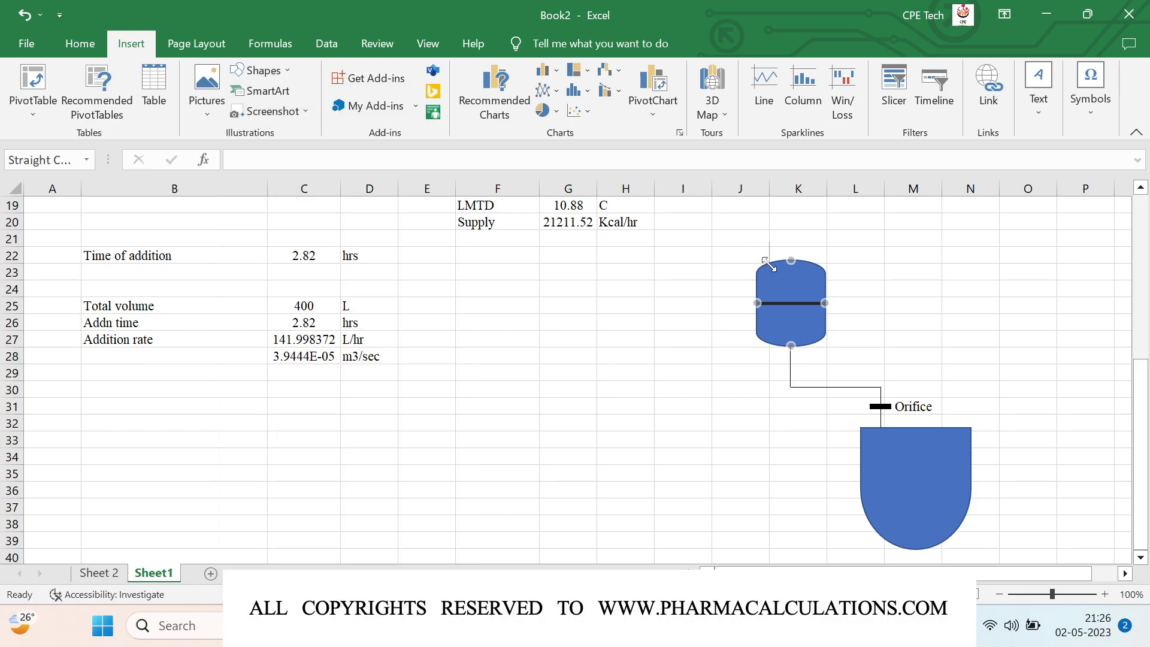
Step: Place a small solid black flowchart circle on the line as the gauge dot
click(122, 46)
click(282, 67)
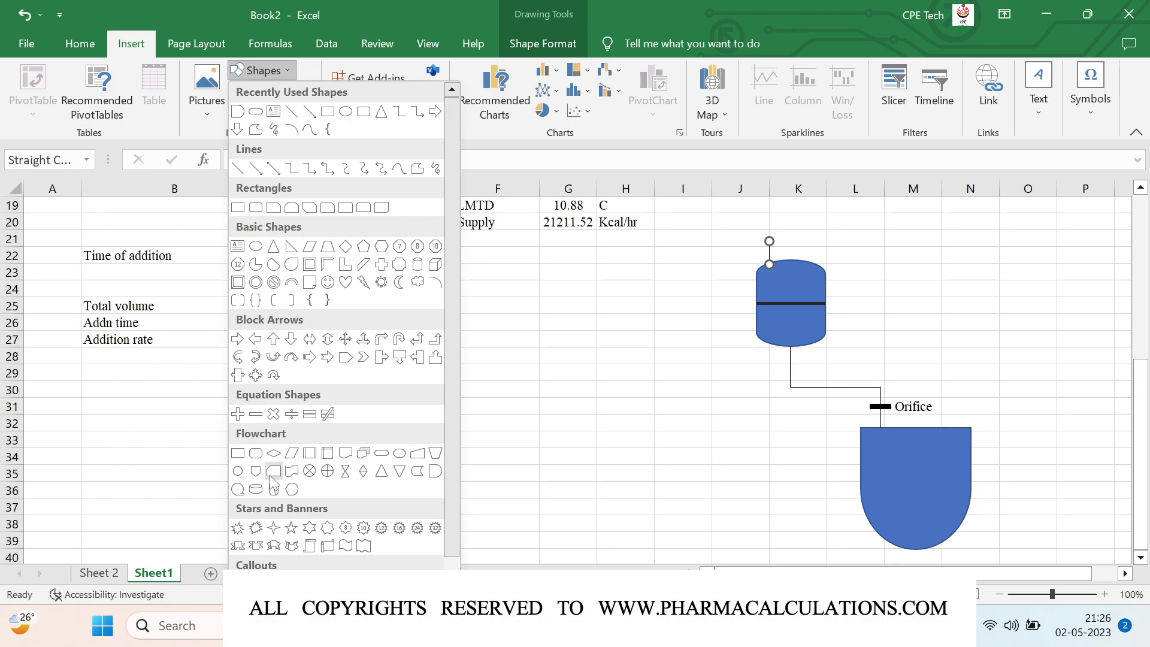
click(238, 472)
click(710, 272)
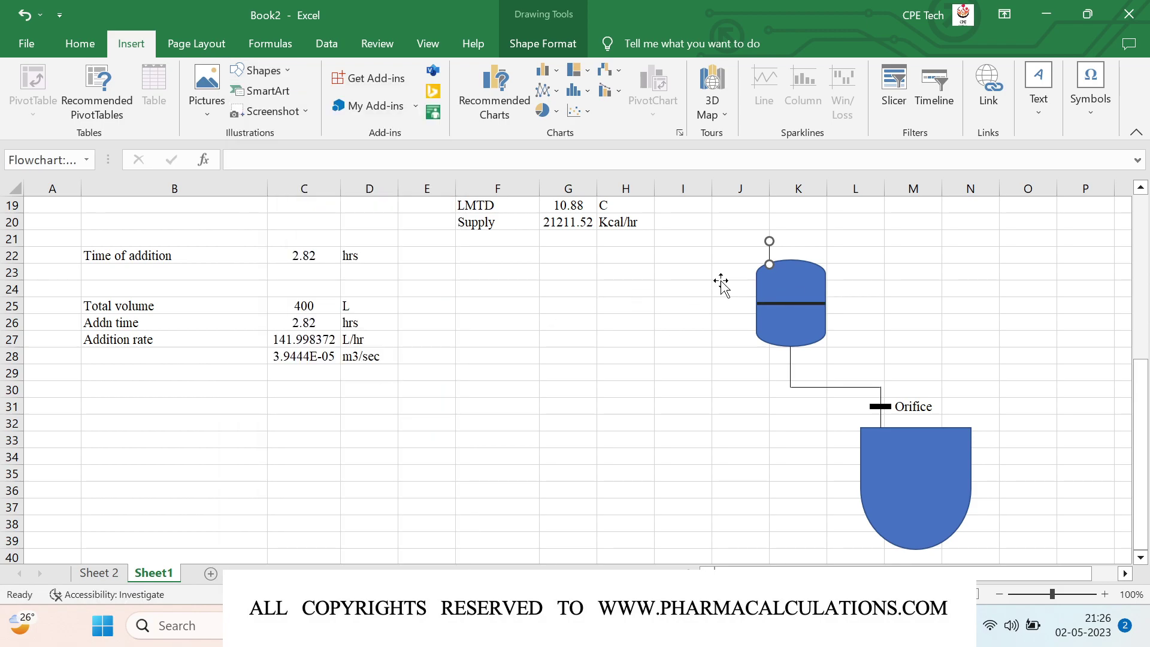
drag(713, 279, 650, 292)
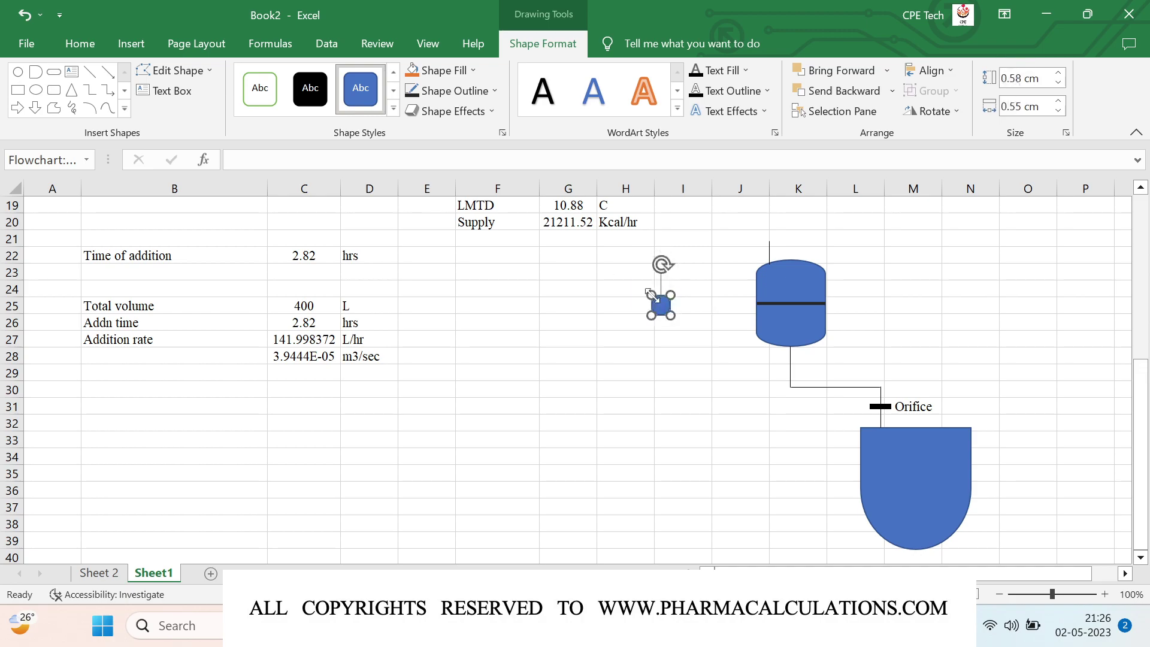
click(311, 84)
drag(664, 304, 770, 235)
click(639, 302)
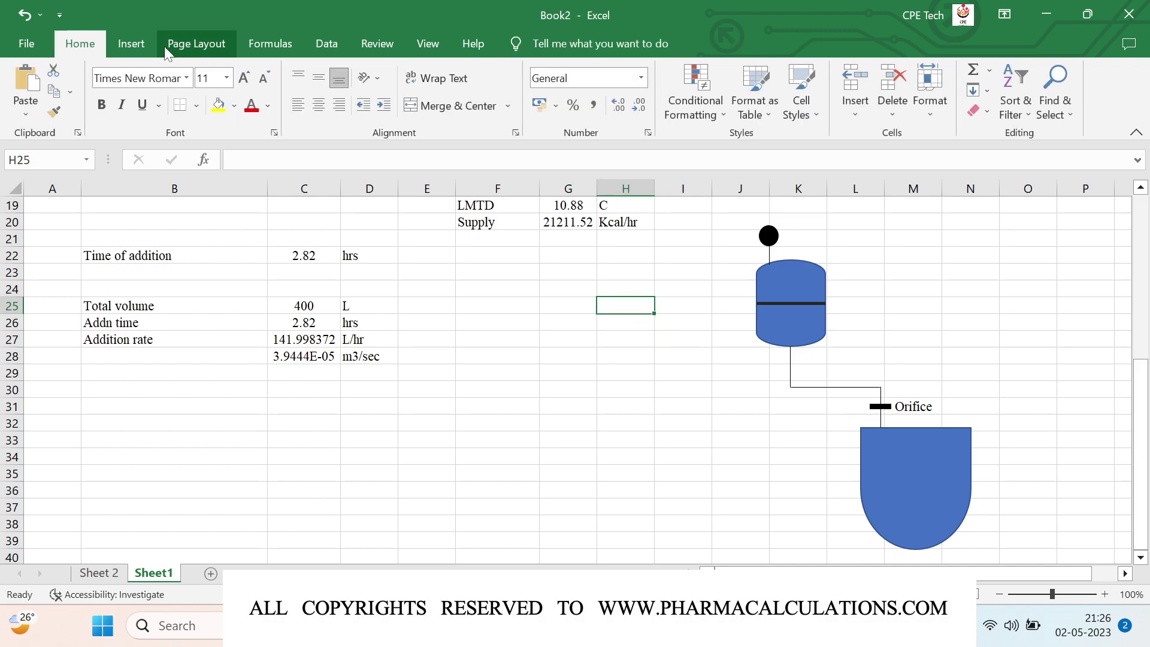
Step: Draw a short vertical orange arrow with 1½ pt weight down onto the tank top
click(135, 44)
click(287, 68)
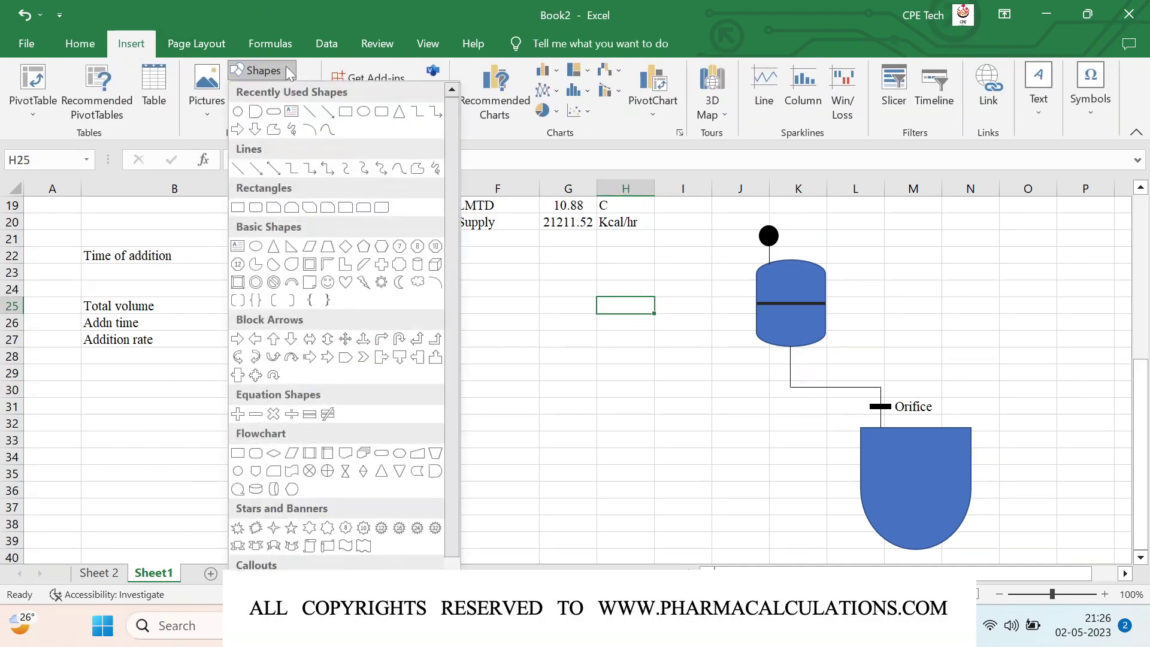
click(327, 111)
drag(808, 236, 809, 260)
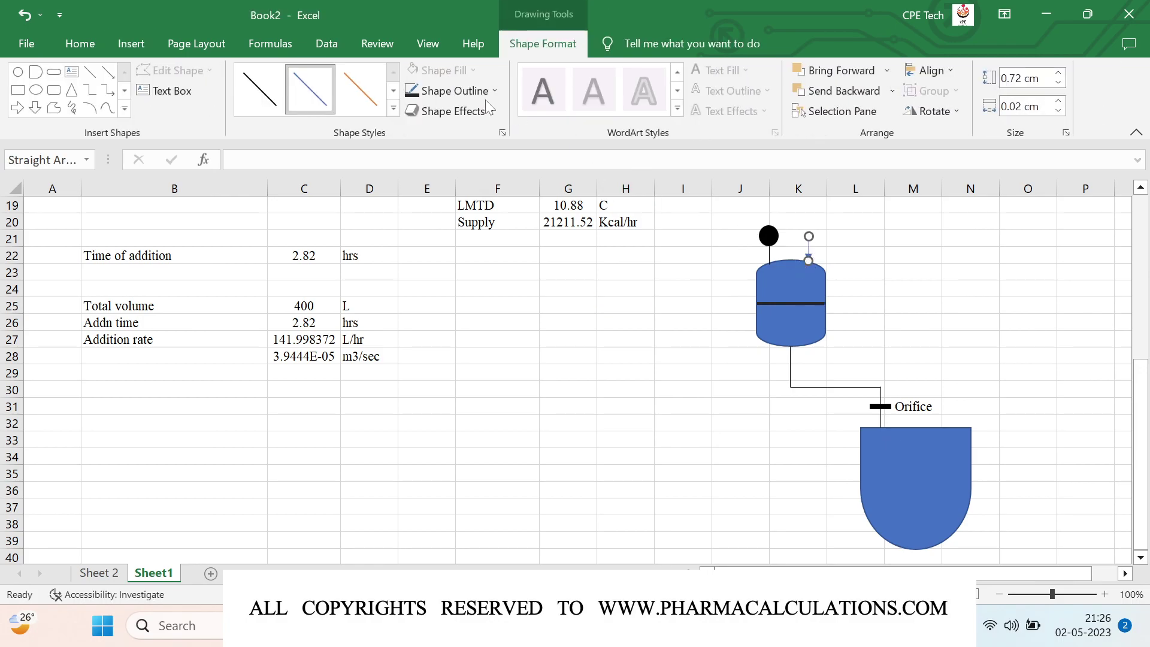
click(362, 94)
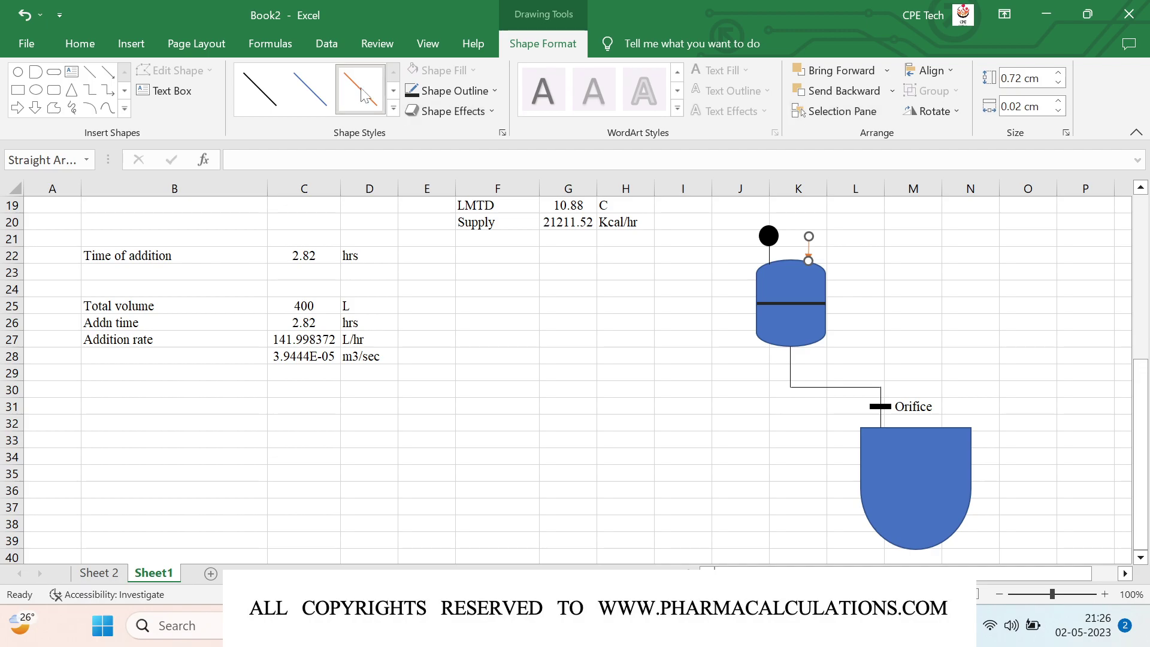
click(1058, 111)
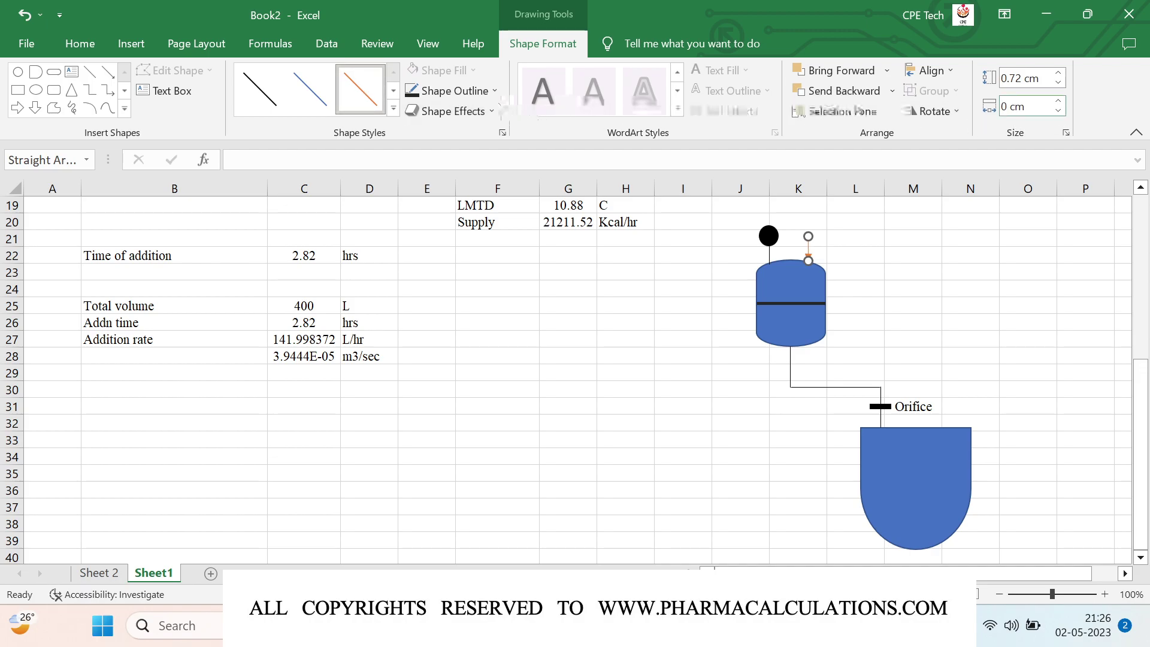
click(480, 93)
mouse_move(467, 321)
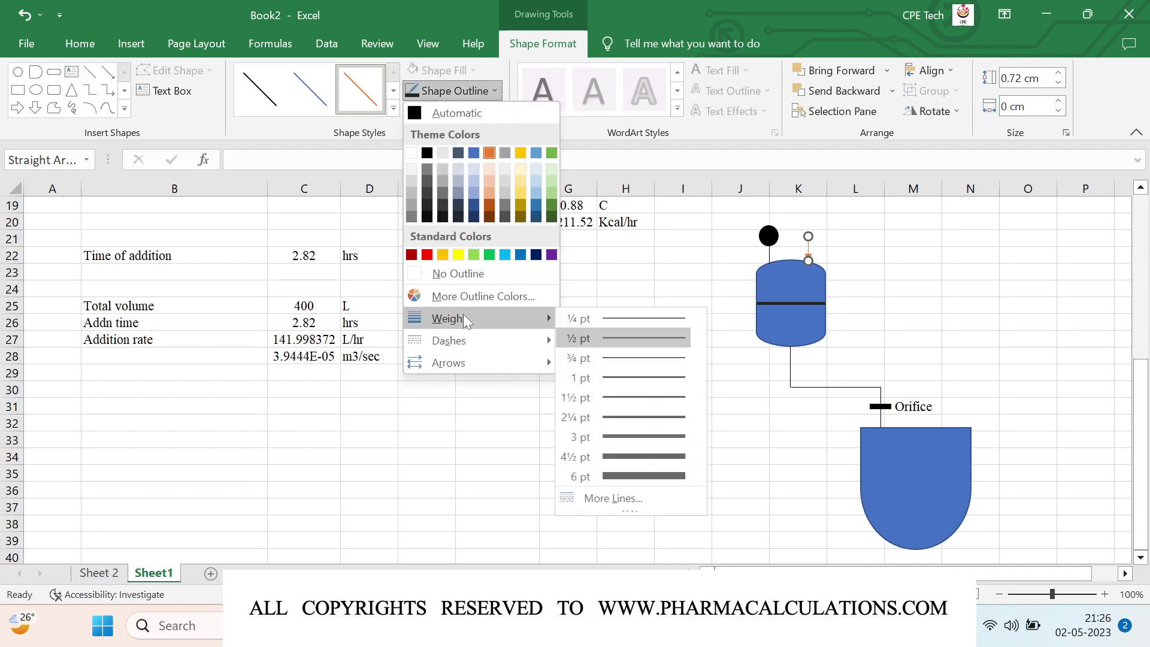
click(660, 397)
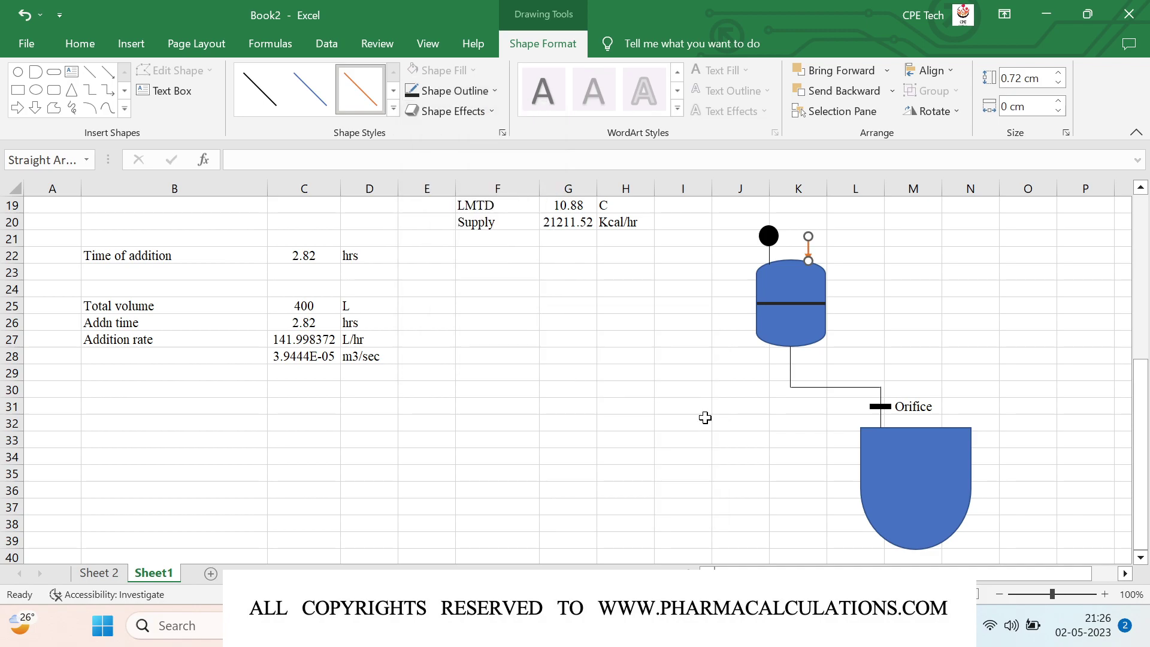
click(705, 418)
Step: Label the arrow N2 in K21, right-aligned, and the gauge PG in J21, centered
click(819, 242)
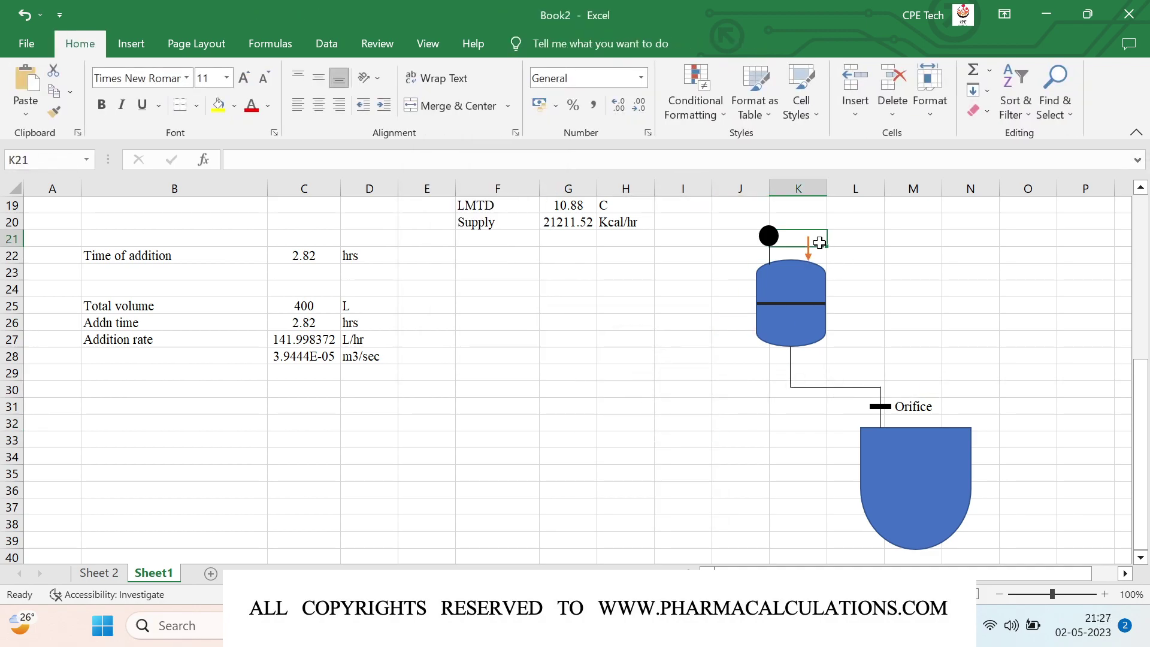
text(N2)
key(ctrl+Return)
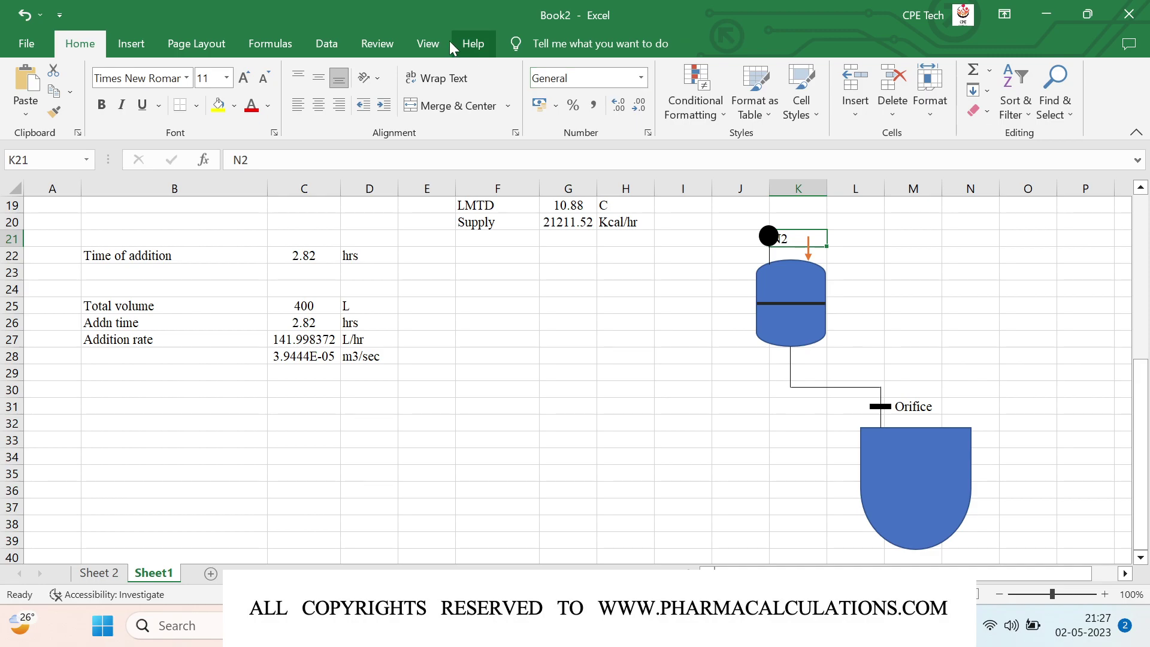
click(340, 106)
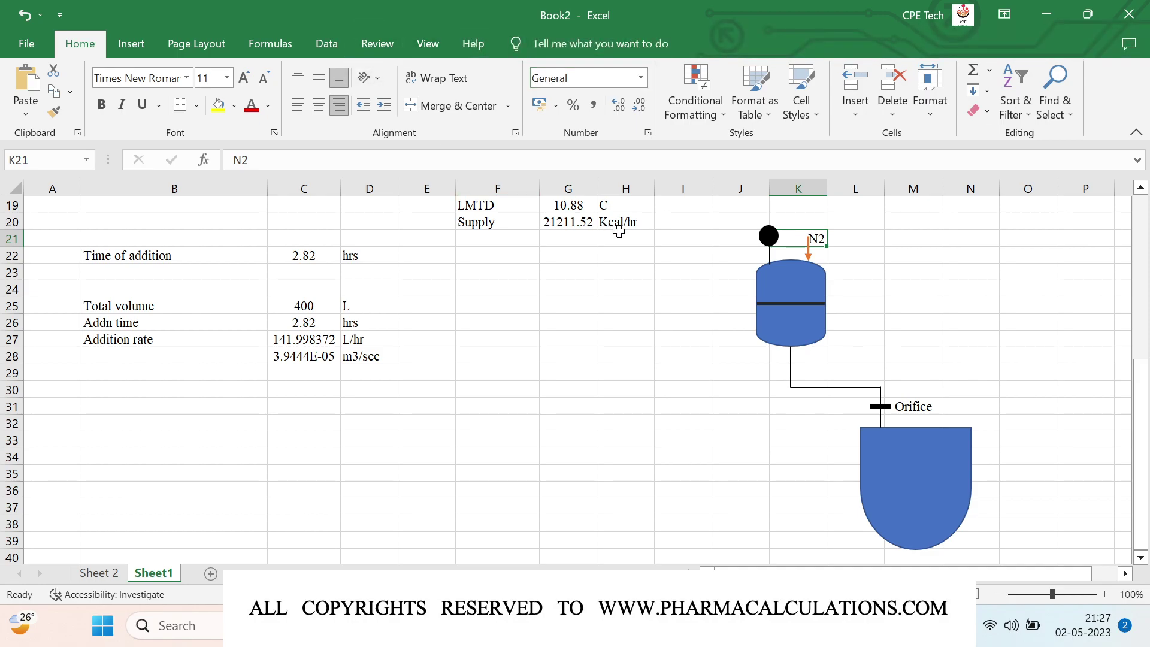
click(740, 240)
text(PG)
key(Return)
click(740, 239)
click(318, 105)
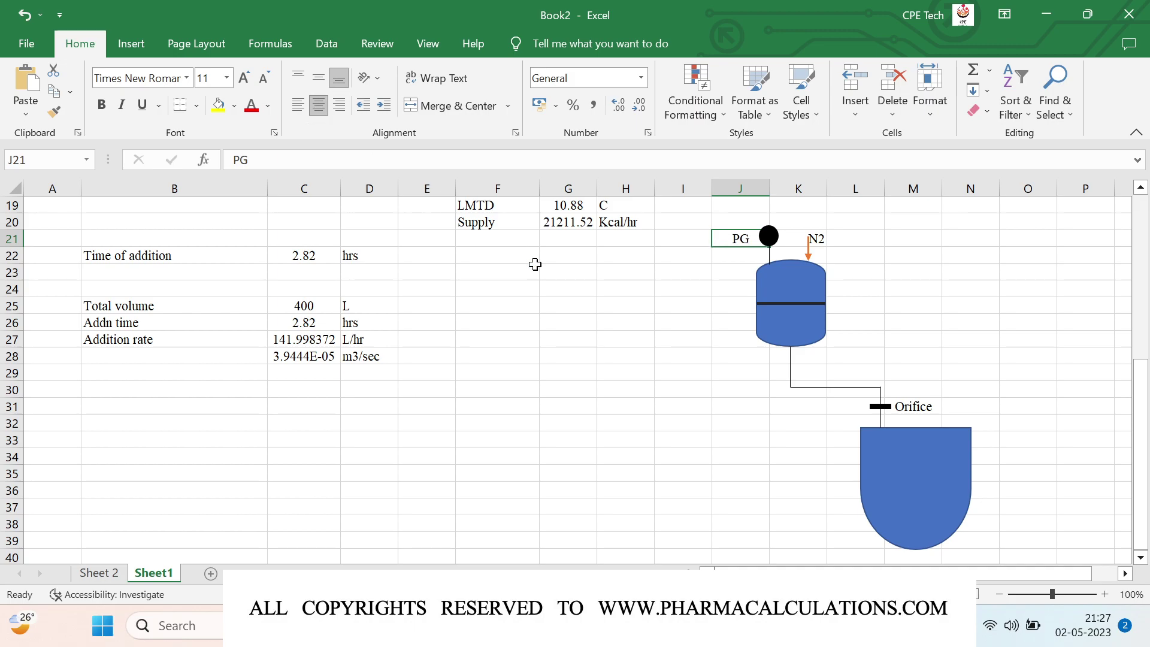
click(628, 363)
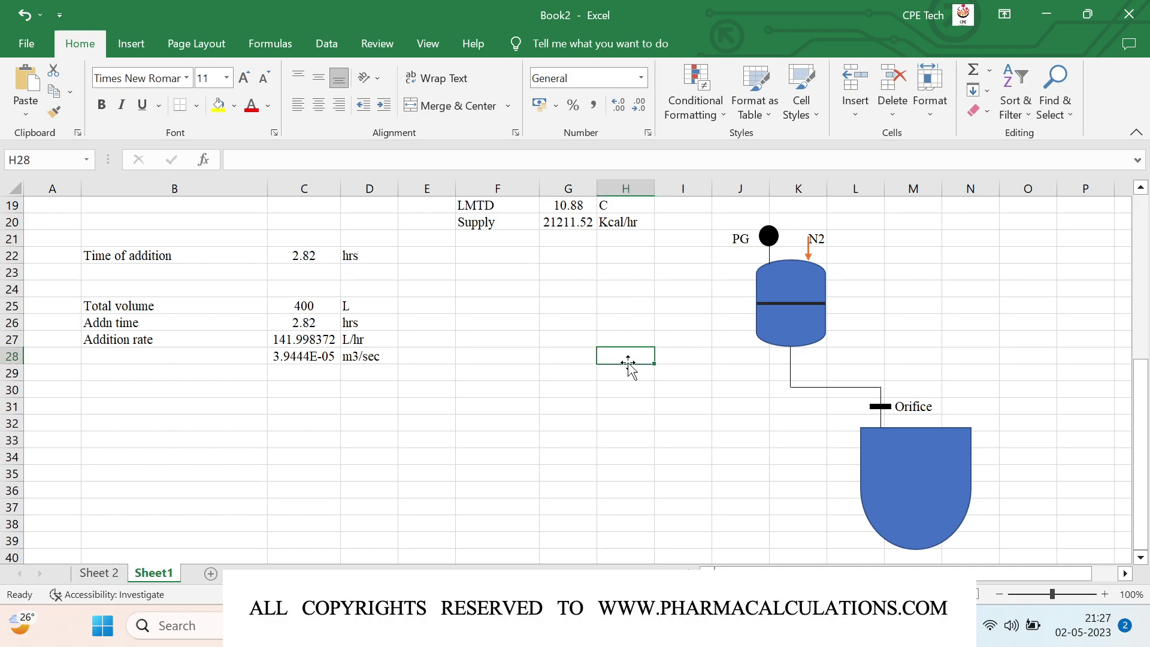
Step: Show fewer decimals for the addition rate in C27 and the flow rate in C28
click(302, 363)
key(Up)
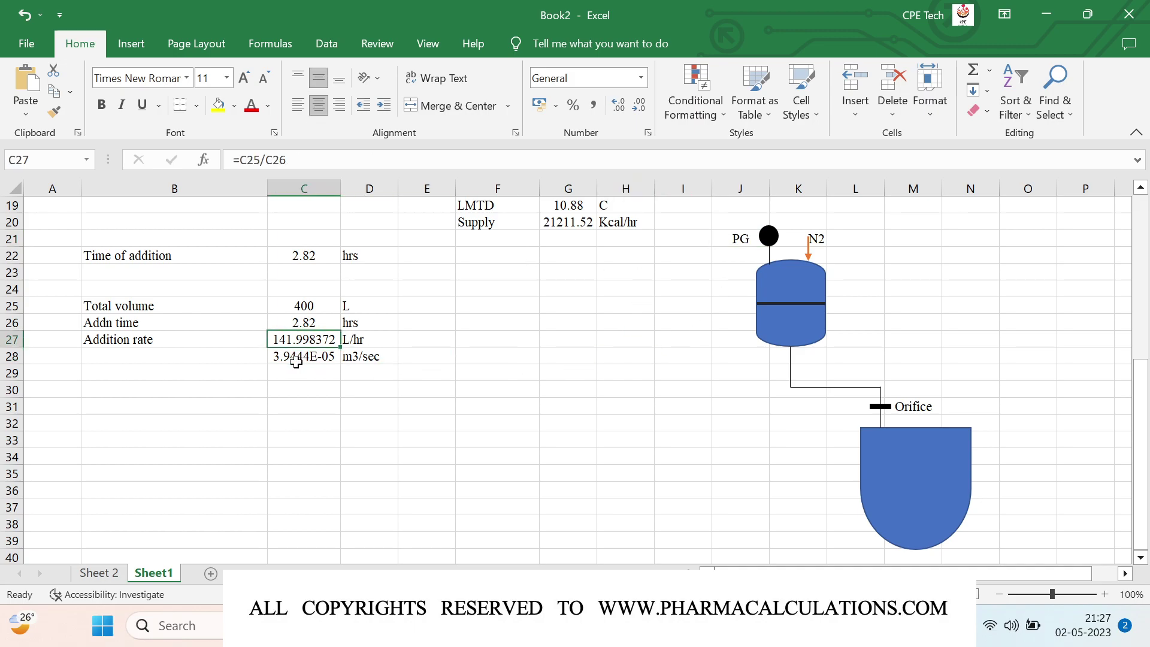
click(639, 106)
click(639, 105)
click(639, 105)
key(Down)
click(643, 112)
click(643, 112)
Step: Enter Pressure 0.15 Kg/cm2.g in row 29
key(Down)
key(Left)
key(Left)
key(Right)
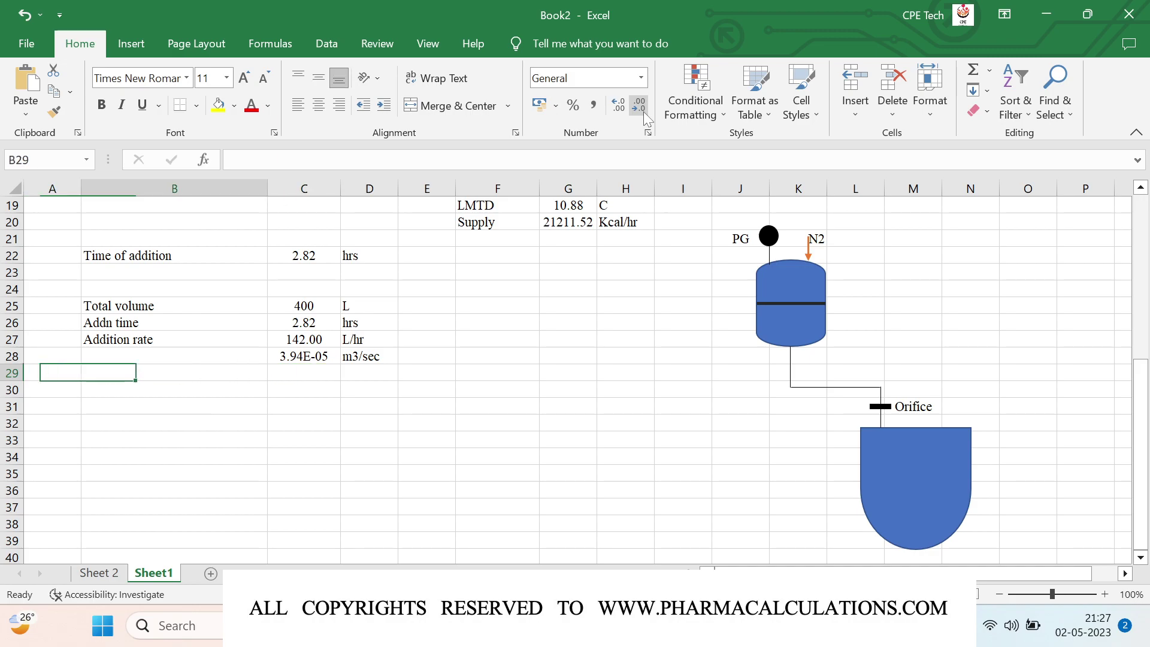
text(Pressure)
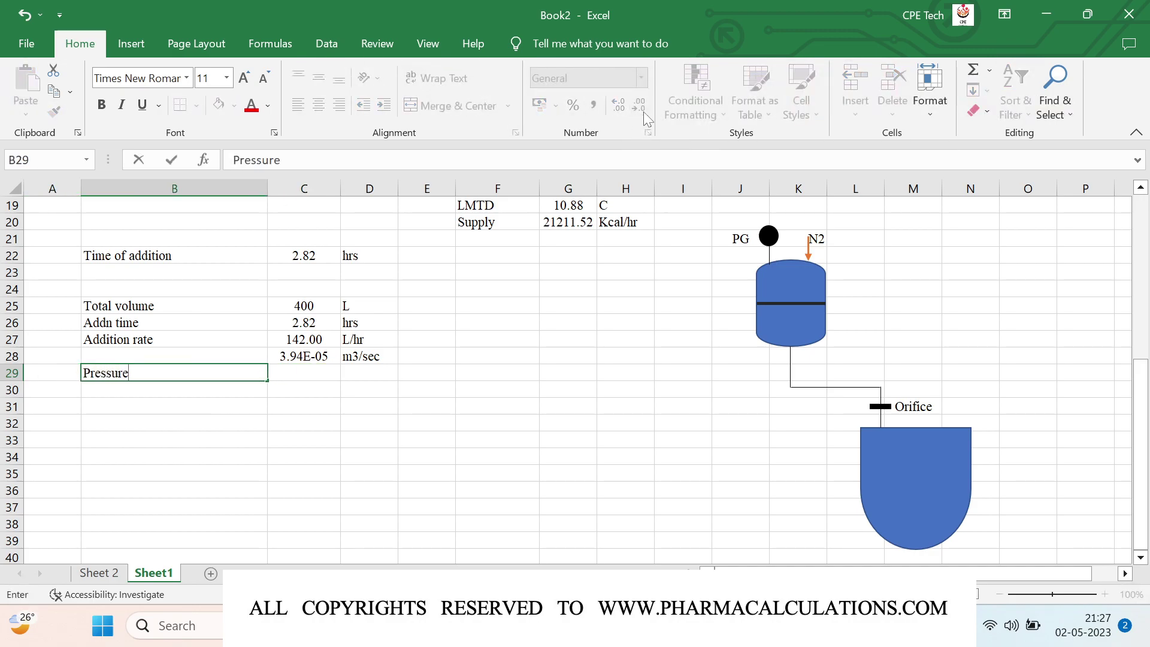
key(Right)
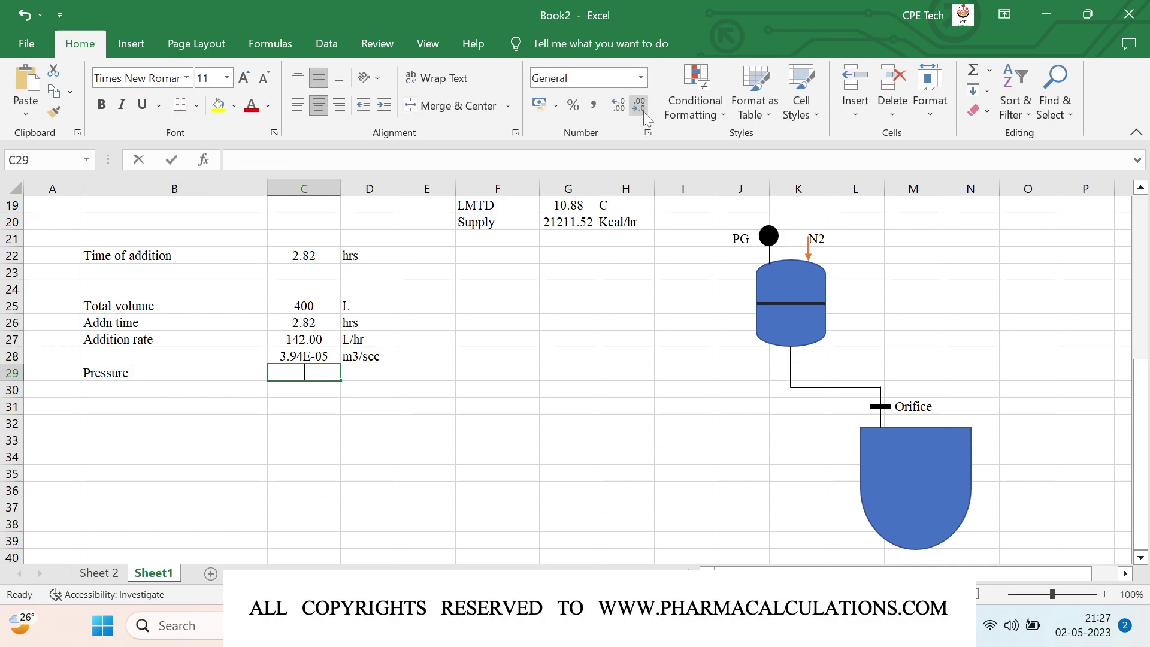
text(0.15)
key(Right)
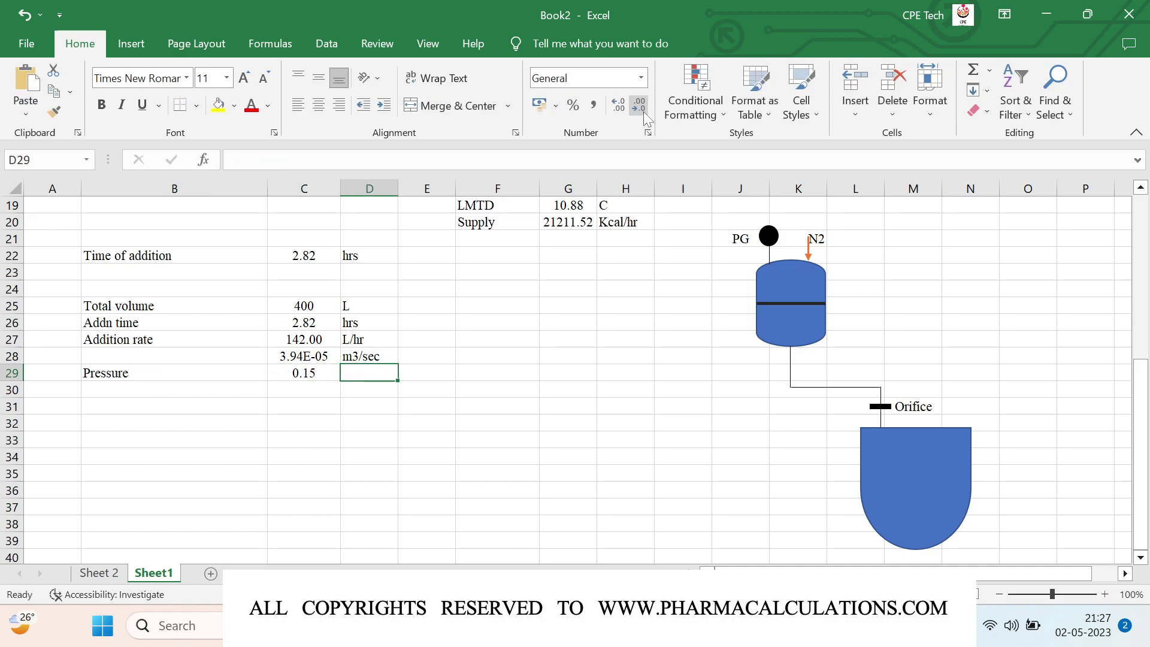
text(Kg/cm2.g)
key(Return)
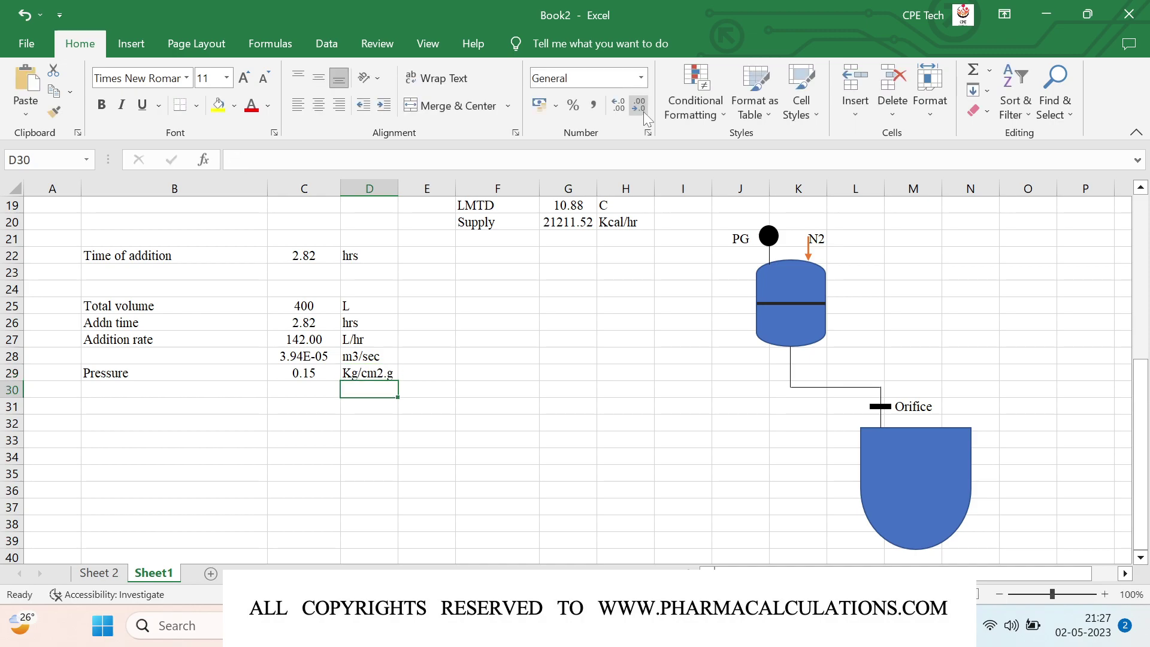
Step: Convert the pressure to bar in C30 with =C29*0.980665, labelled bar, rounded to 0.147
key(Left)
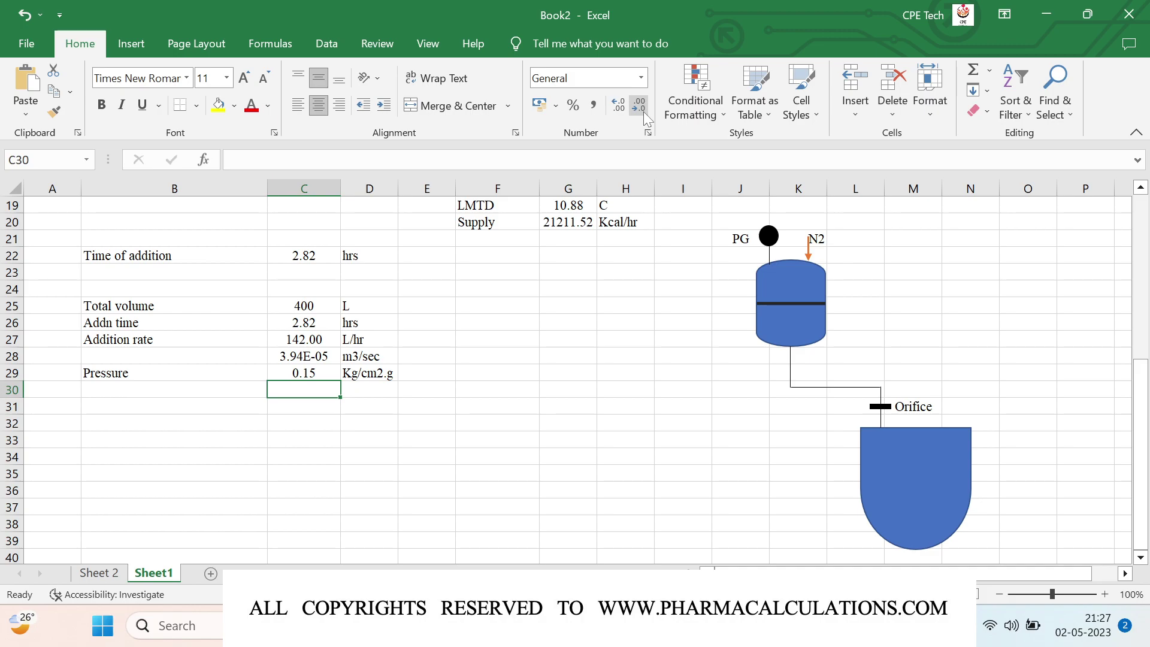
text(=)
key(Up)
text(*)
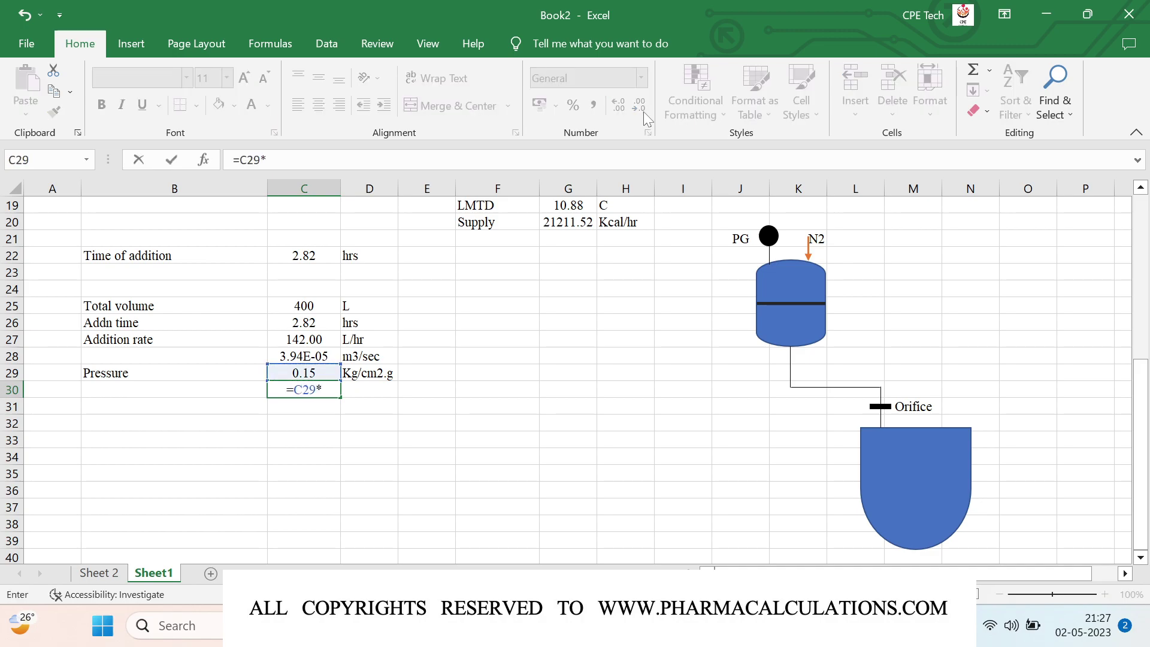
text(0.980665)
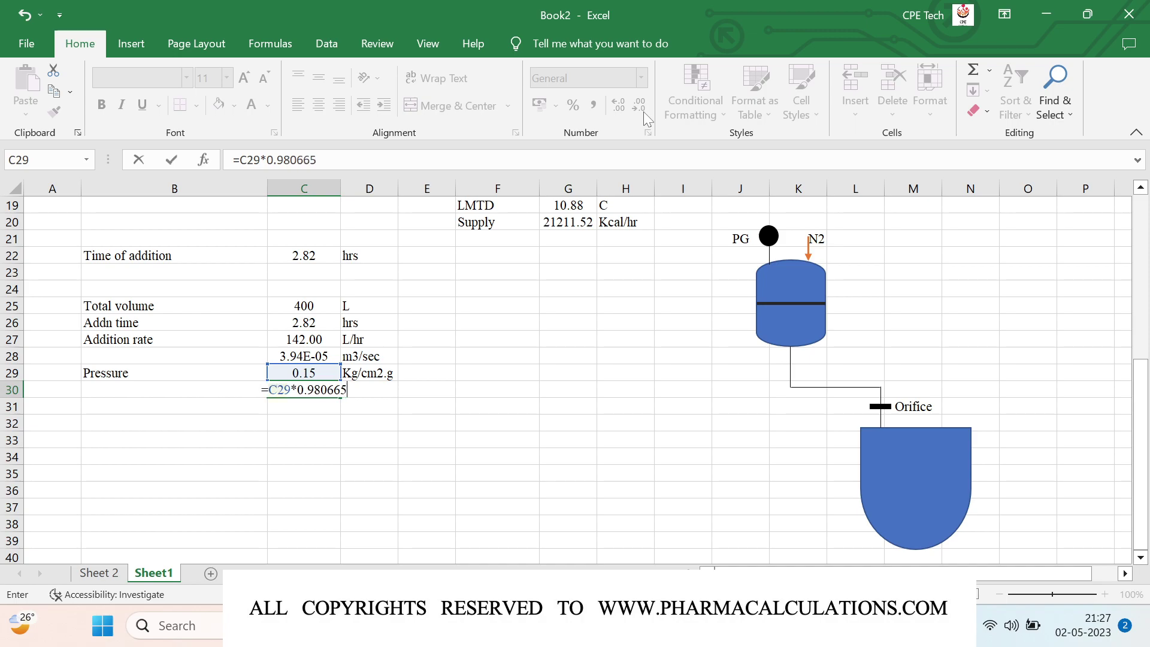
key(ctrl+Return)
key(Right)
text(bar)
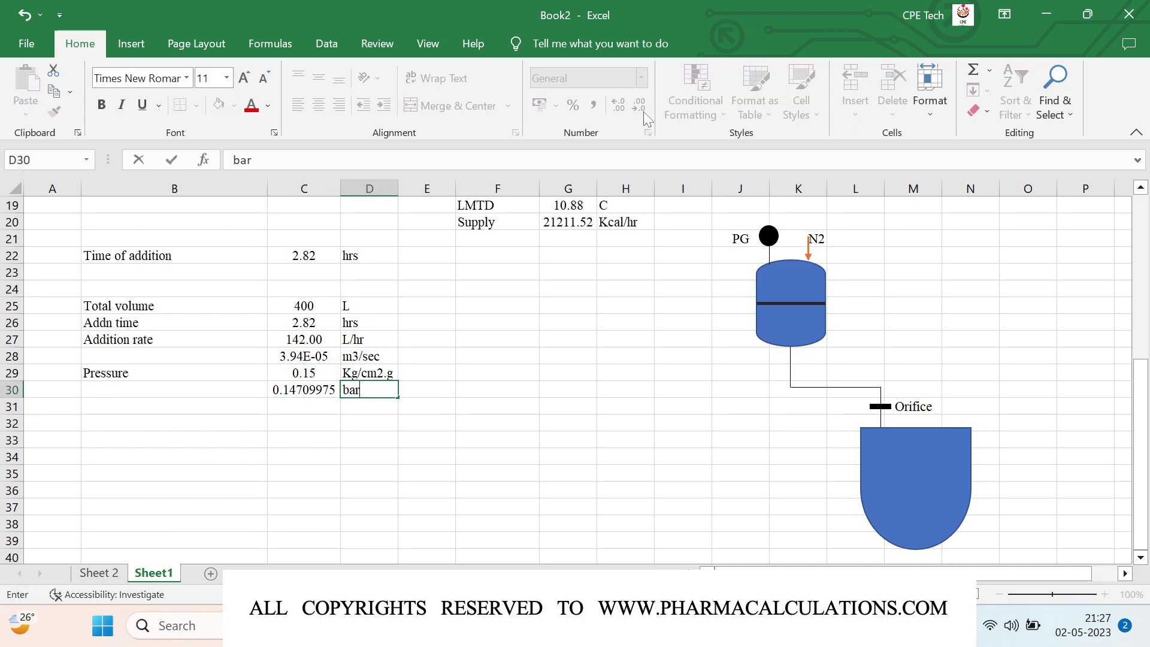
key(Return)
key(Left)
key(Up)
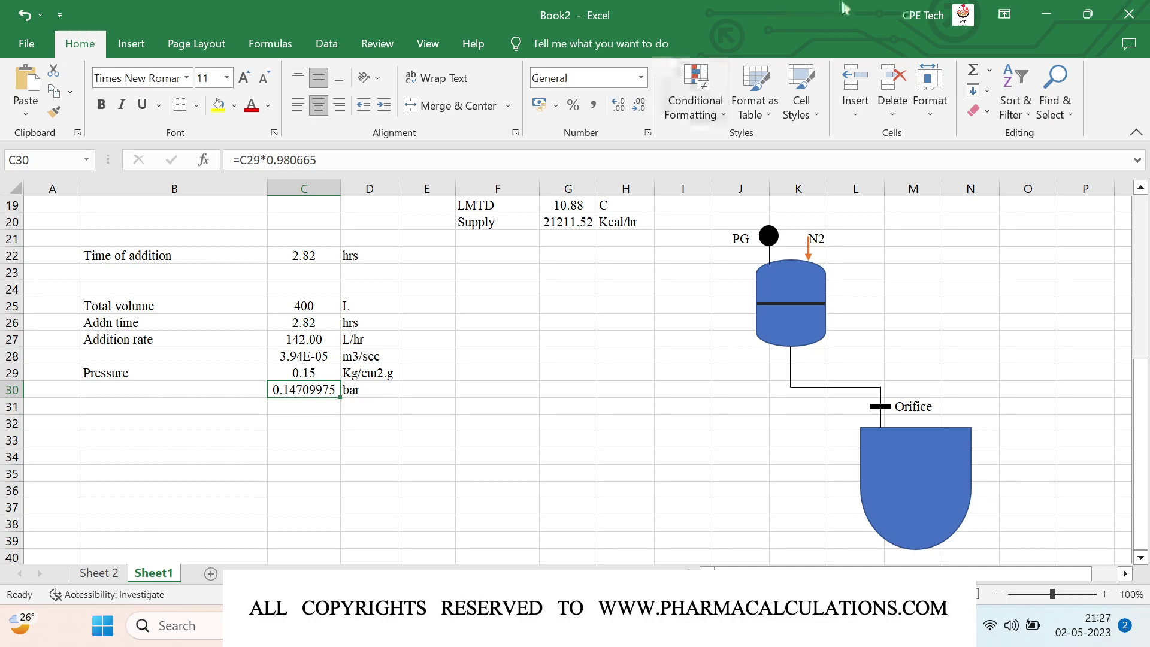
click(633, 113)
click(633, 113)
click(632, 113)
click(633, 113)
click(632, 113)
Step: Convert to pascals in C31 with =C30*10^5, labelled pas, rounded to 14710
key(Down)
text(=)
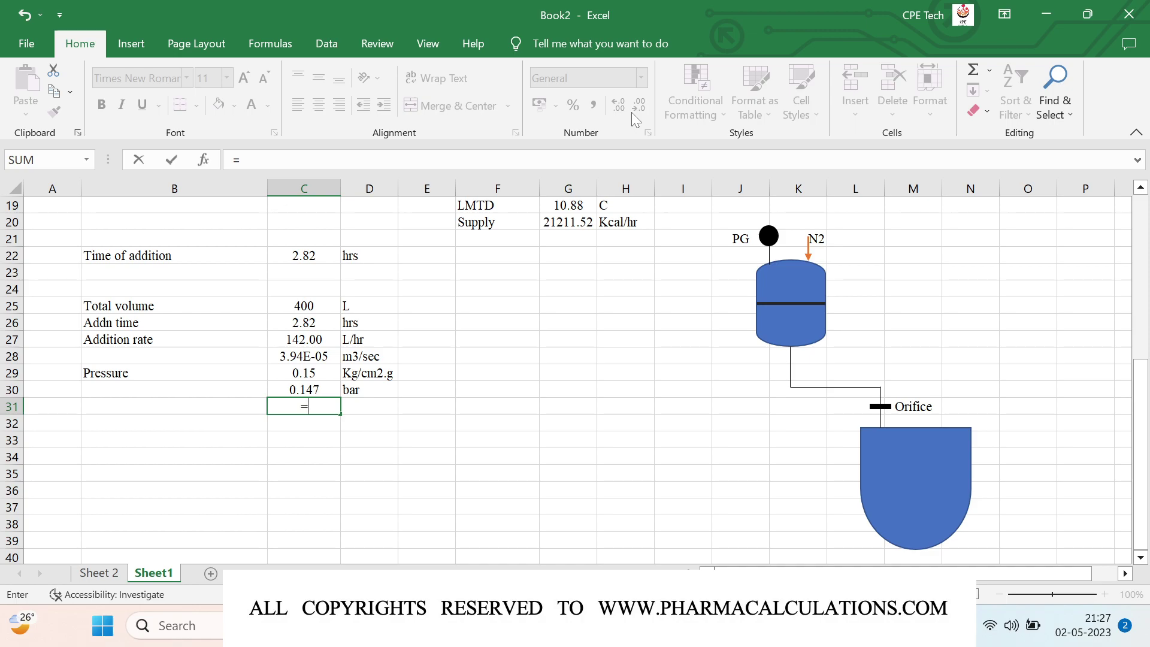
key(Up)
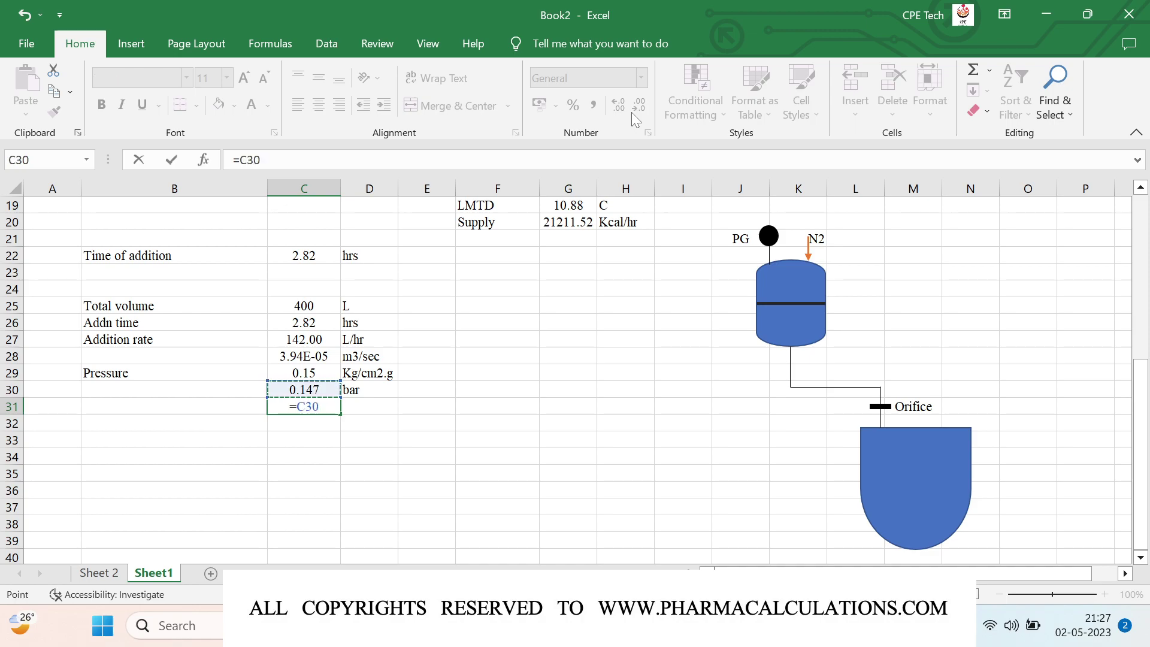
text(*10^5)
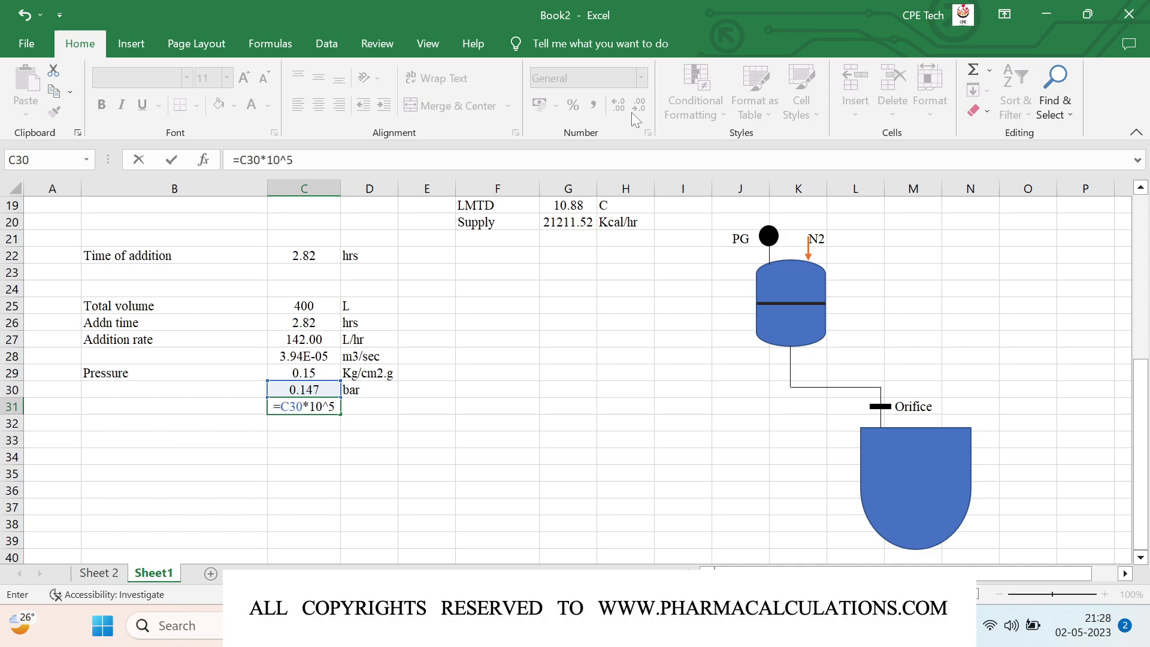
key(Return)
key(Up)
key(Right)
text(pas)
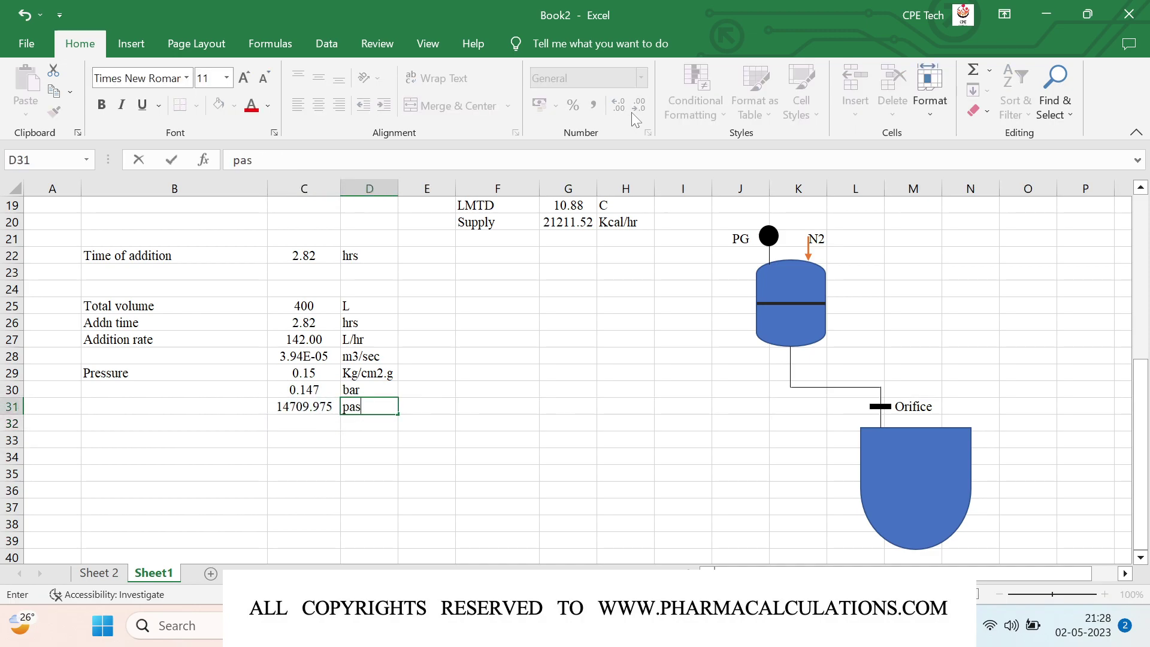
key(Return)
key(Up)
key(Left)
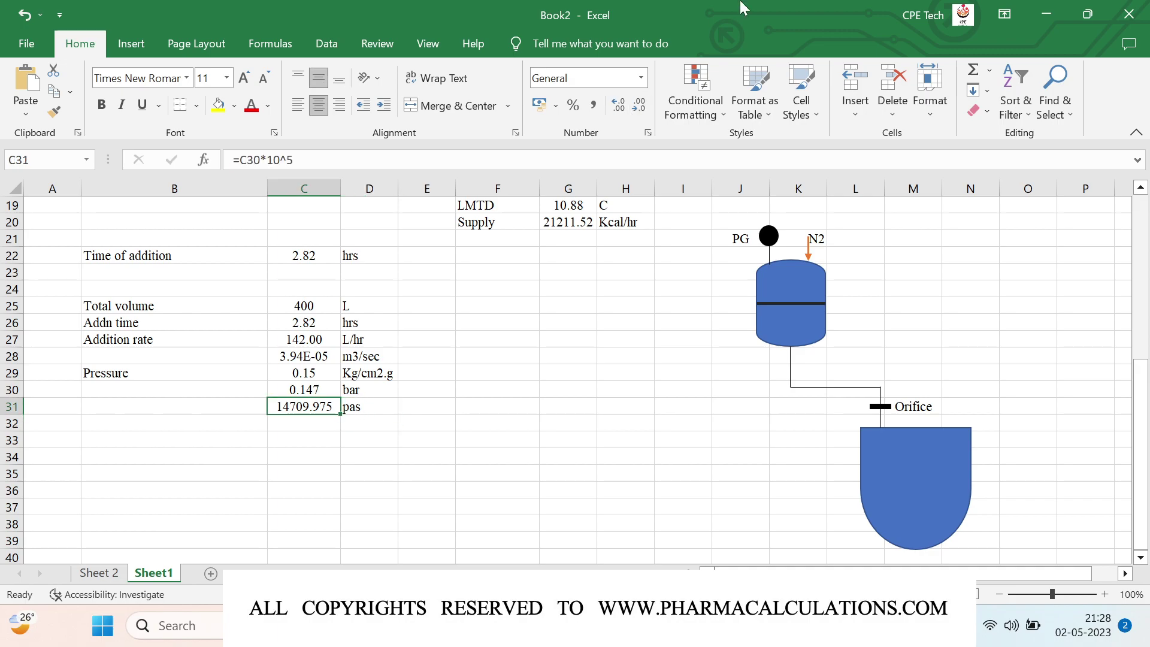
click(638, 109)
click(638, 109)
click(638, 109)
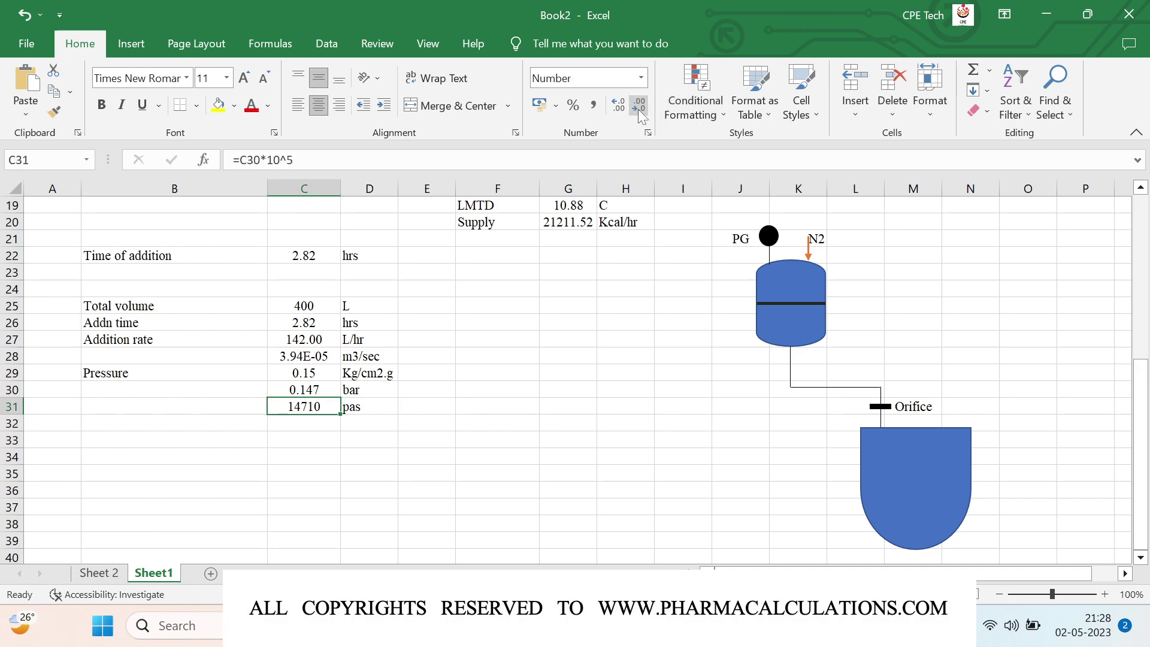
key(Down)
key(Left)
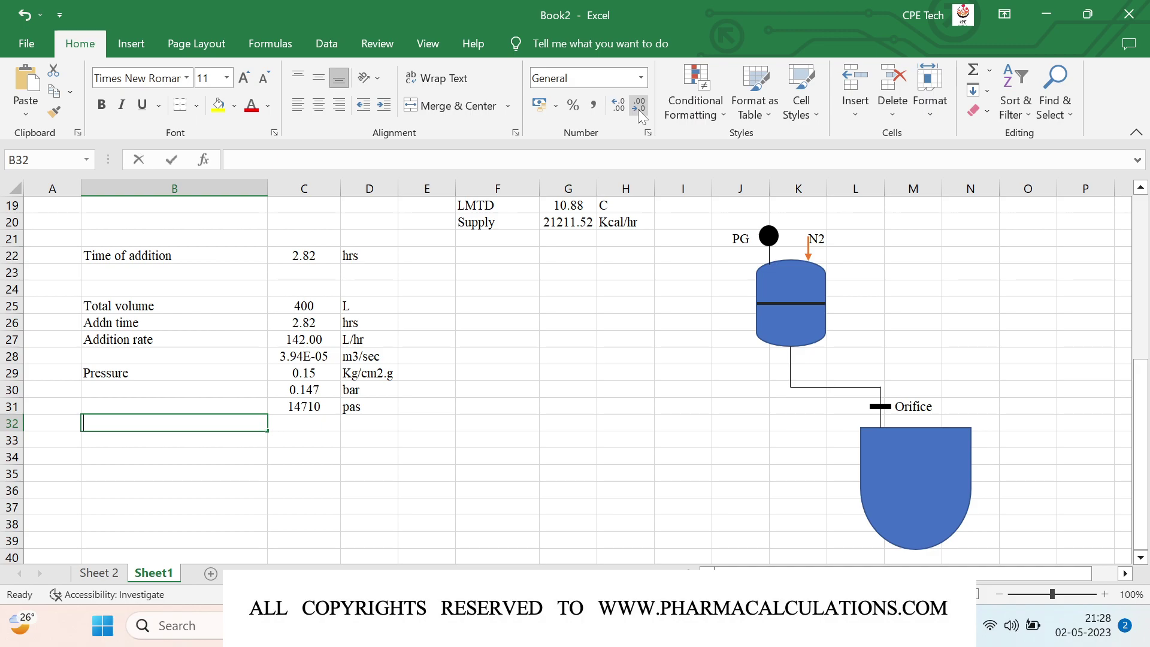
Step: Type the equation text A = Q/(Cd x (2 x dP/rho)^0.5) into B32
text(A = Q/(Cd)
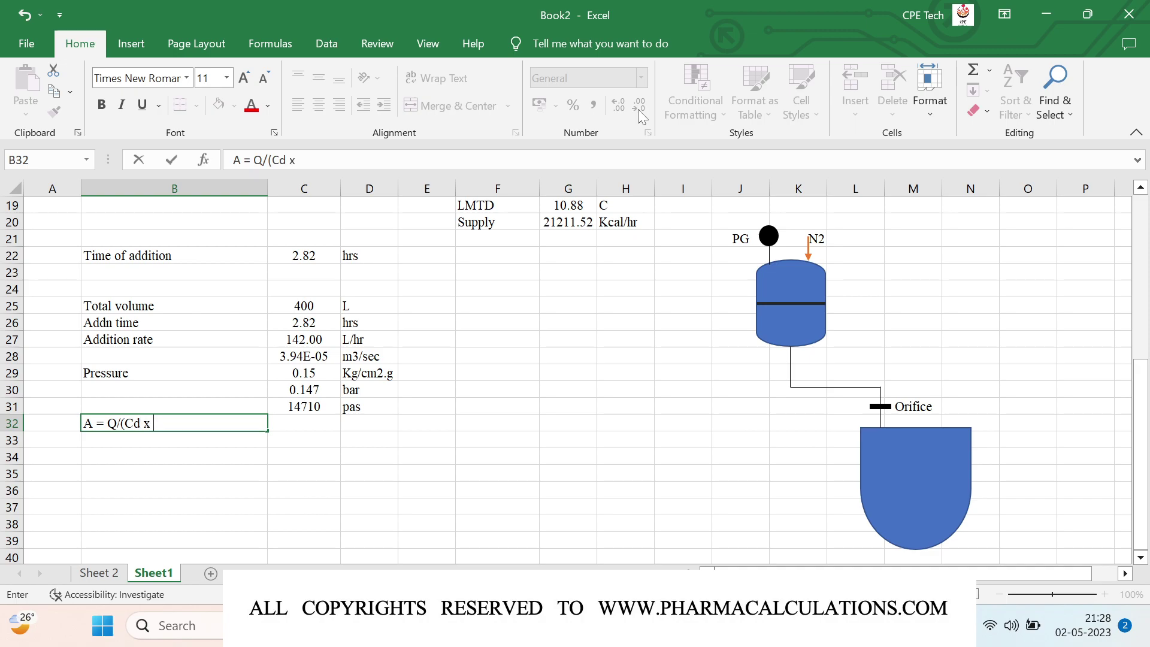
text(x (2 x rho)
key(BackSpace)
key(BackSpace)
key(BackSpace)
text(dP/rho)
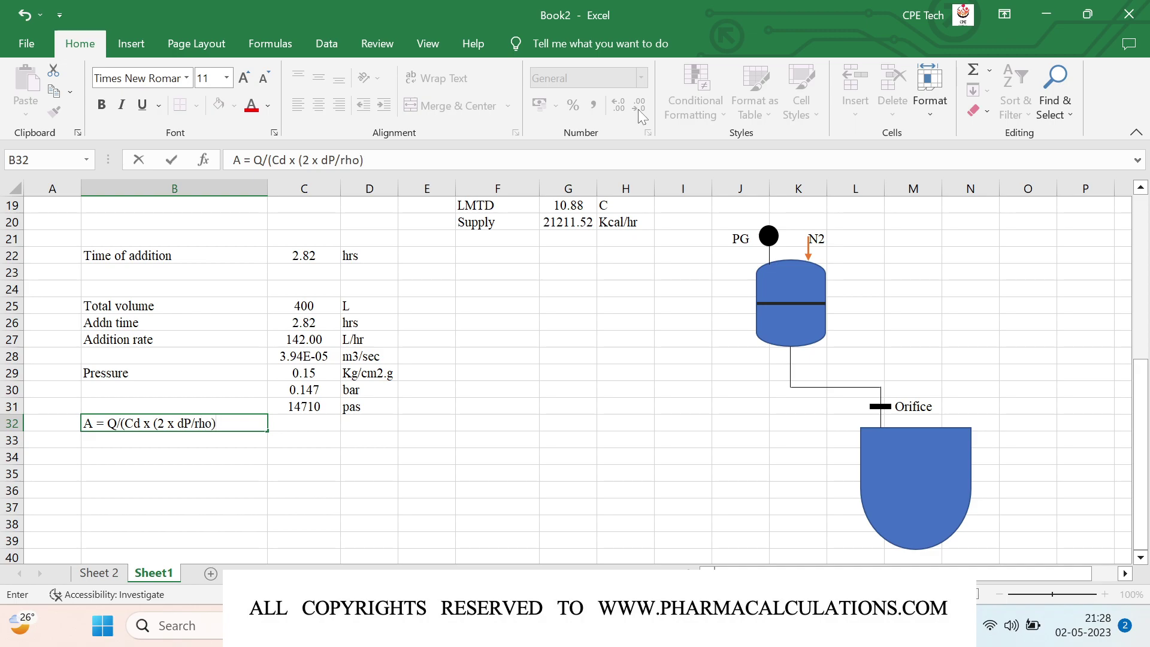
text()^0.5)
text())
key(Return)
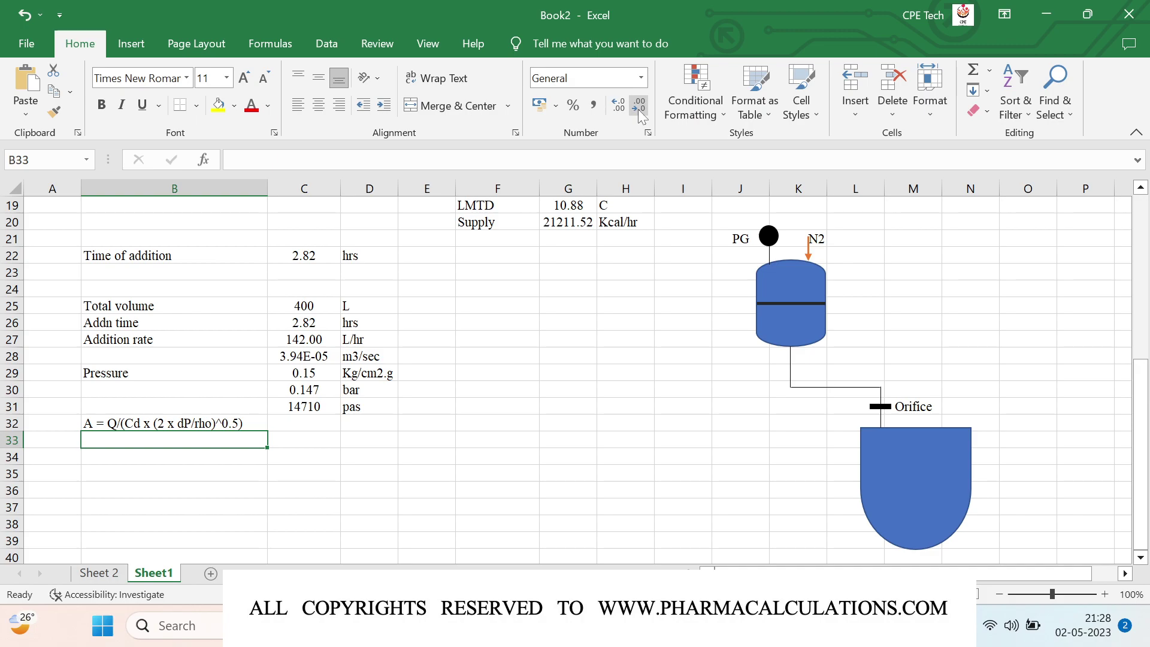
Step: Add the Cd row with value 0.8 in row 33
text(Cd)
key(Return)
key(Up)
key(Right)
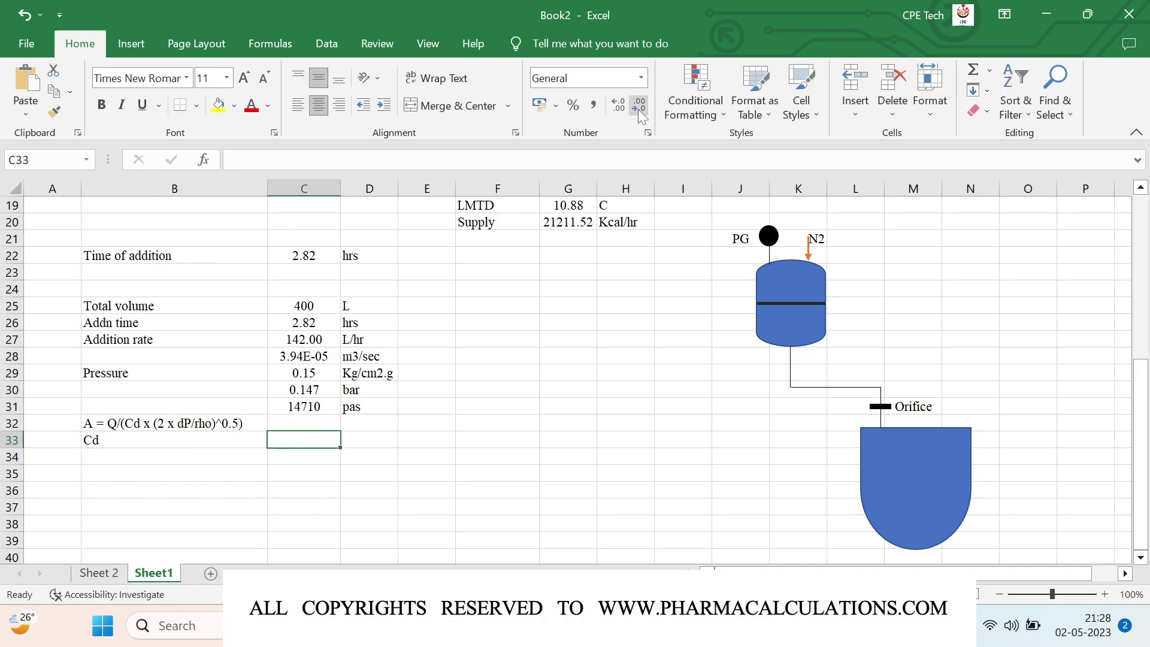
text(0.8)
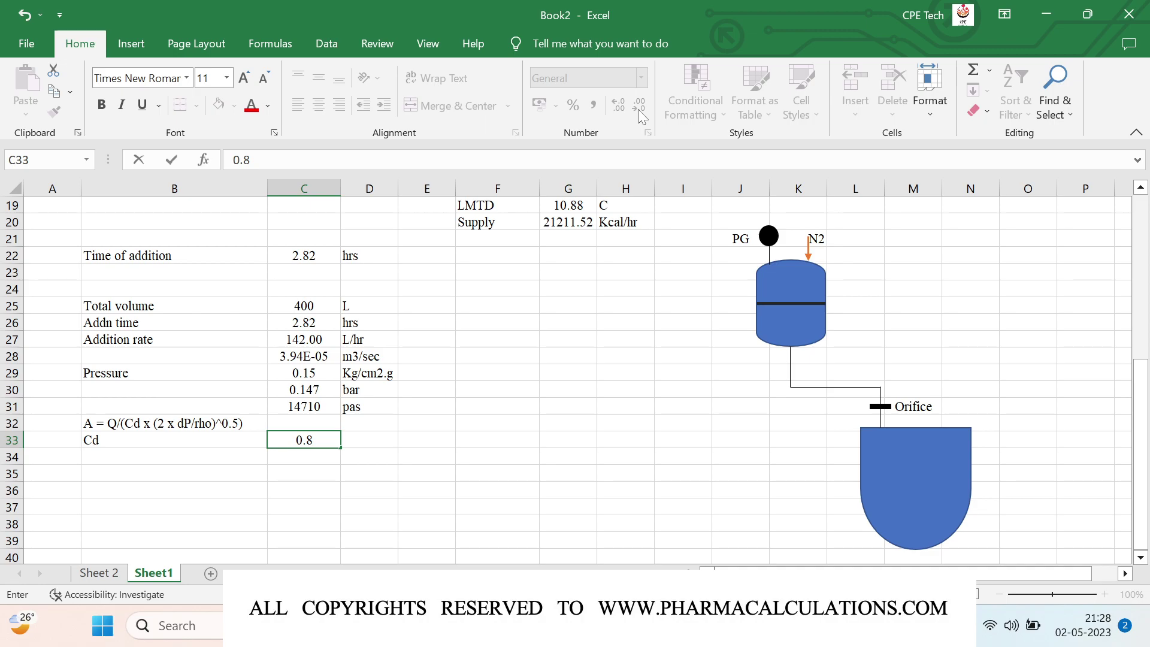
key(Return)
key(Left)
key(Up)
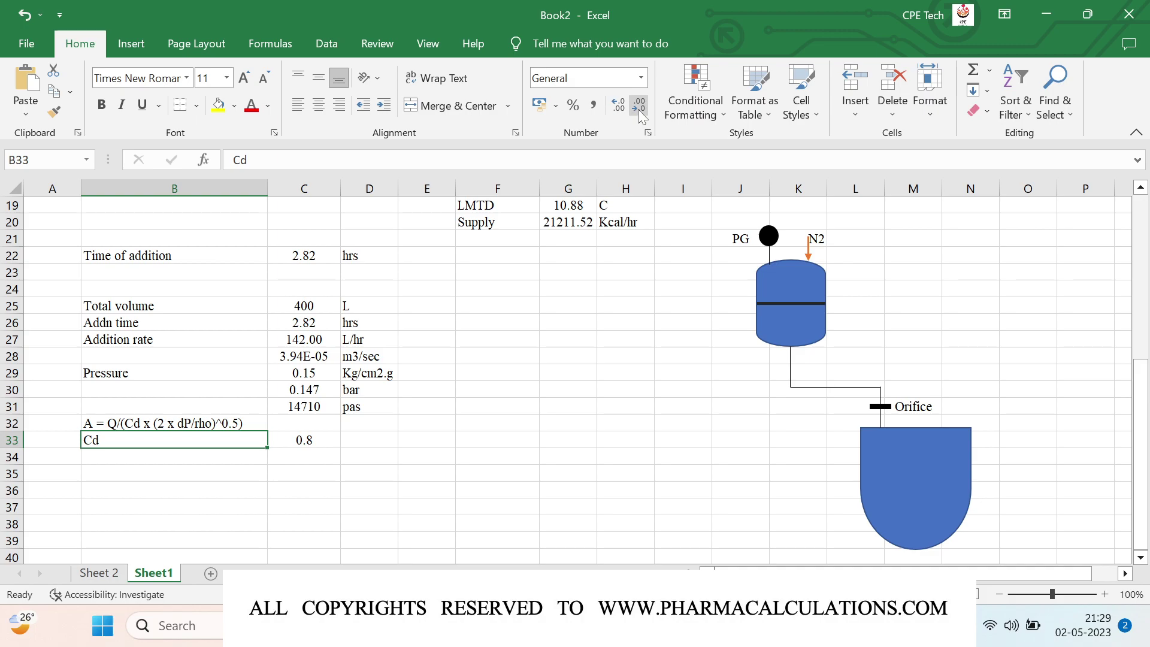
key(Return)
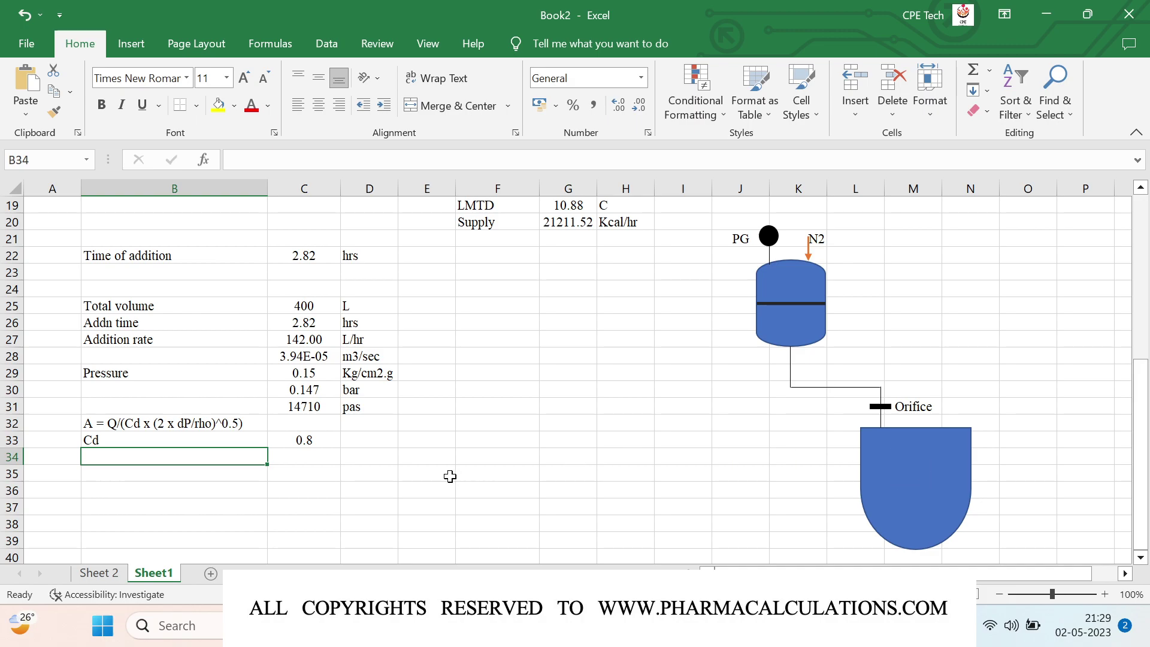
Step: Add the dP row linked to the pascal pressure with =C31 and unit Pas
text(dP)
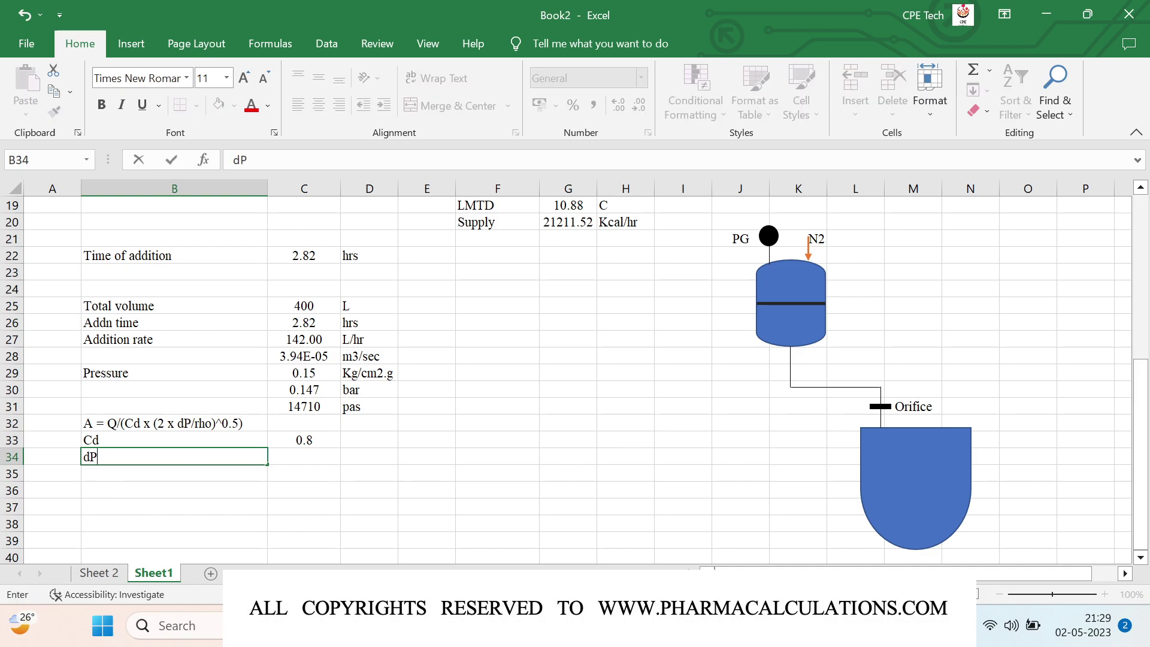
key(Tab)
text(=)
key(Up)
key(Up)
key(Up)
key(Up)
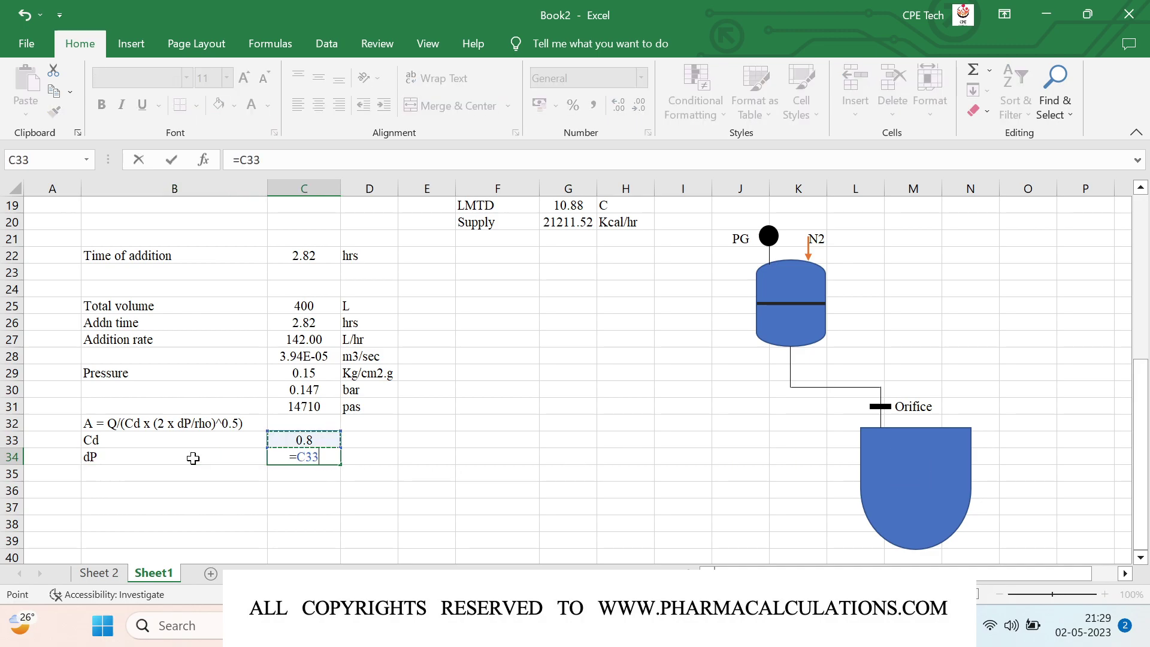
key(Down)
key(Return)
key(Up)
key(Right)
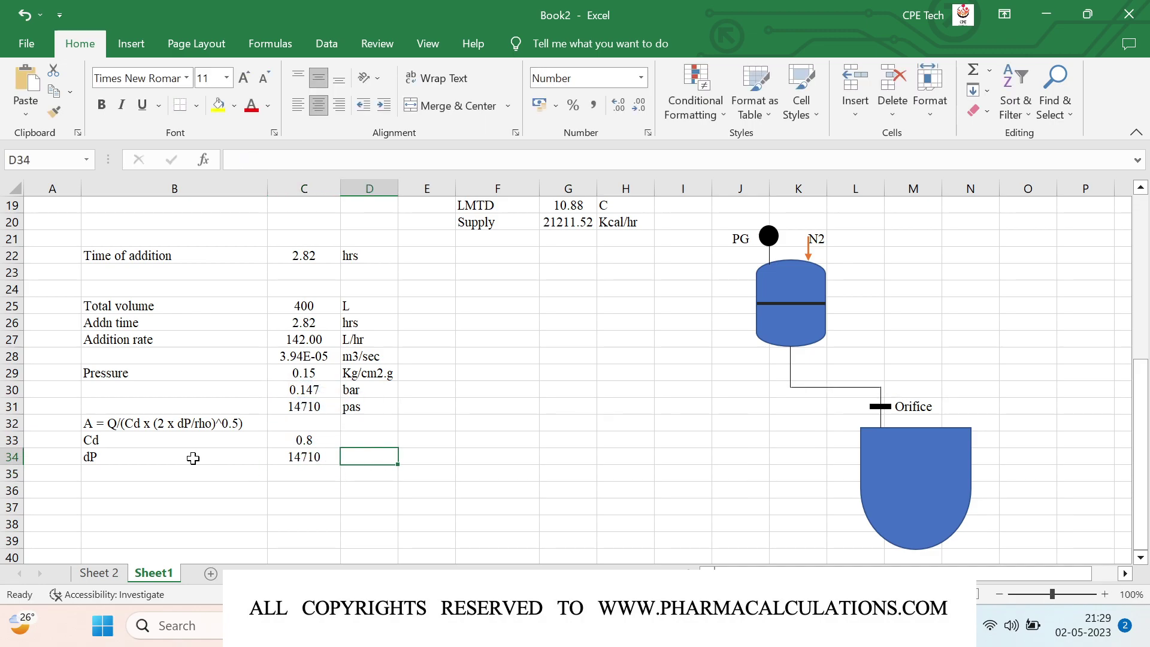
text(Pas)
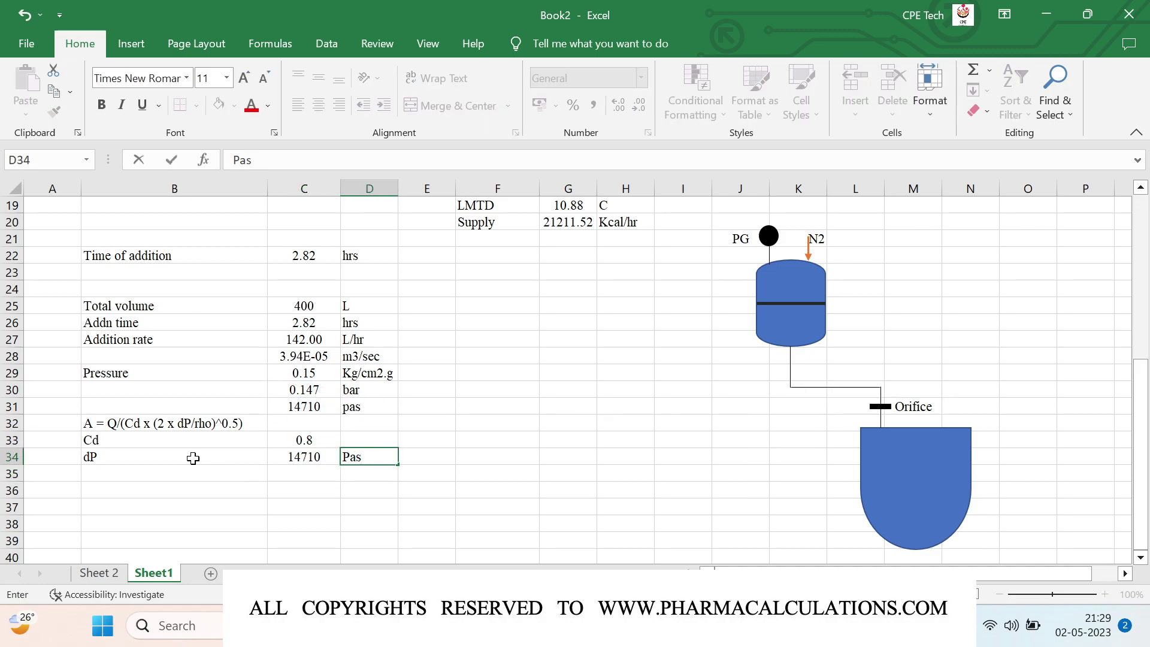
key(Return)
key(Left)
key(Left)
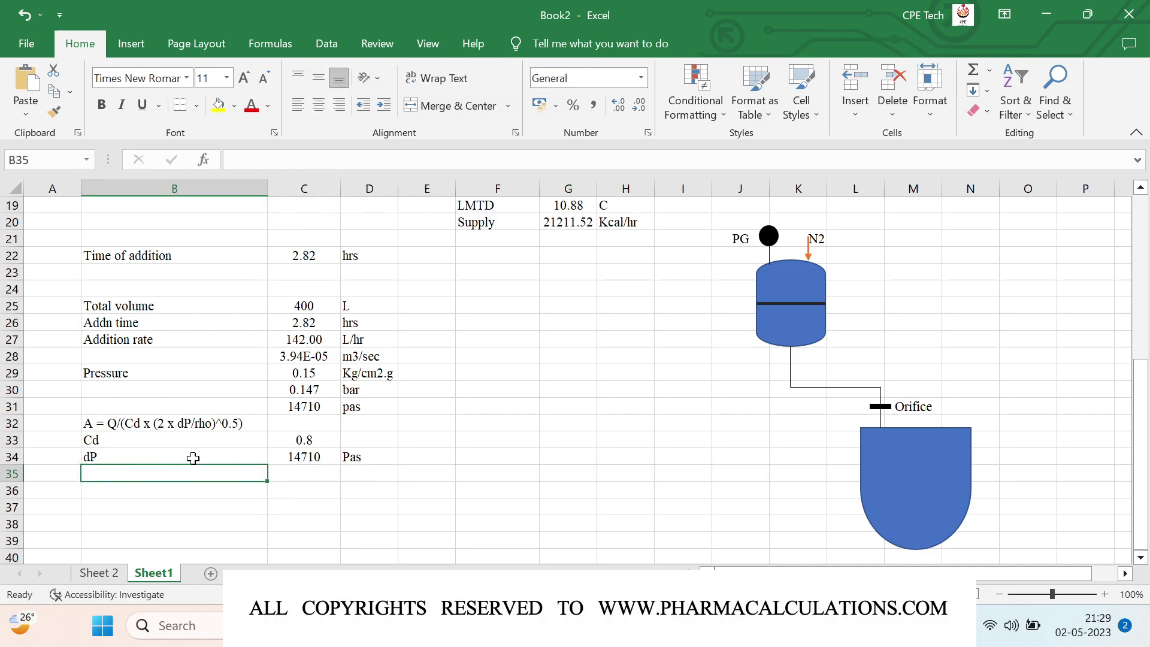
Step: Enter Density, 1500 and Kg/m3 across row 35
text(Density)
key(Tab)
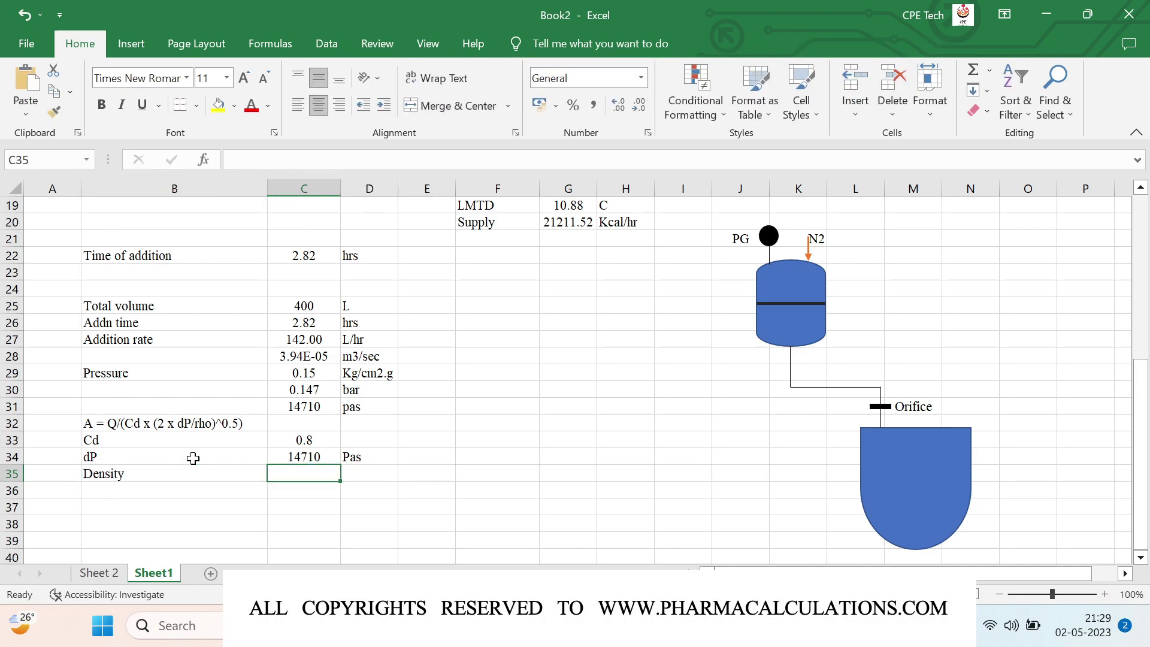
text(1500)
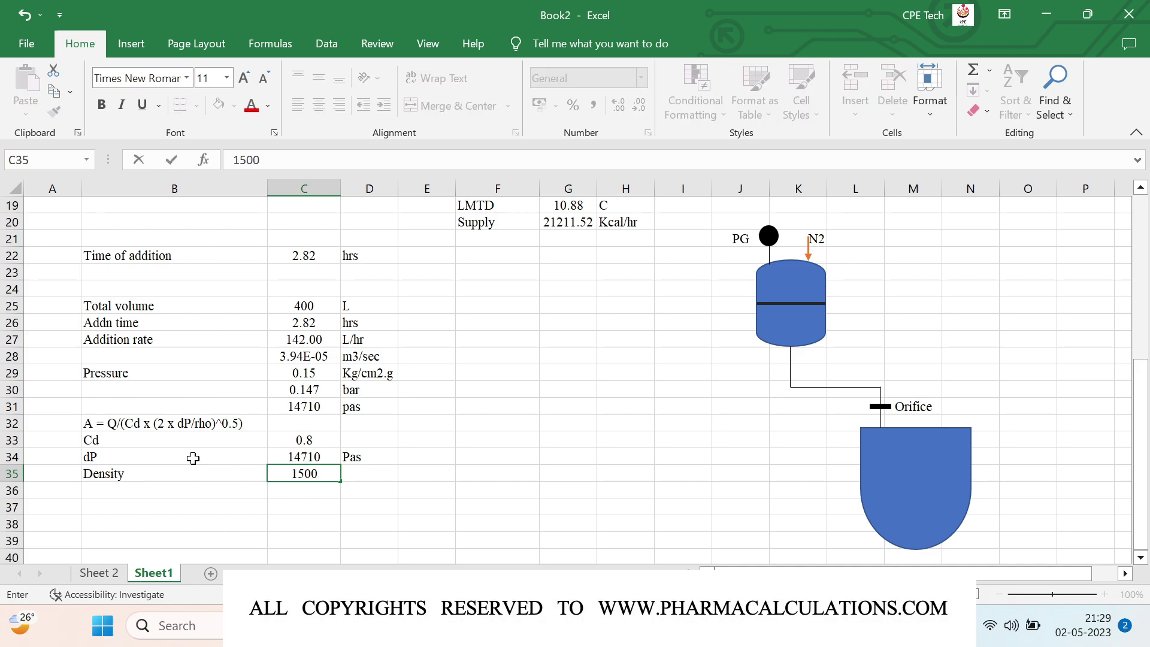
key(Tab)
text(Kg/m3)
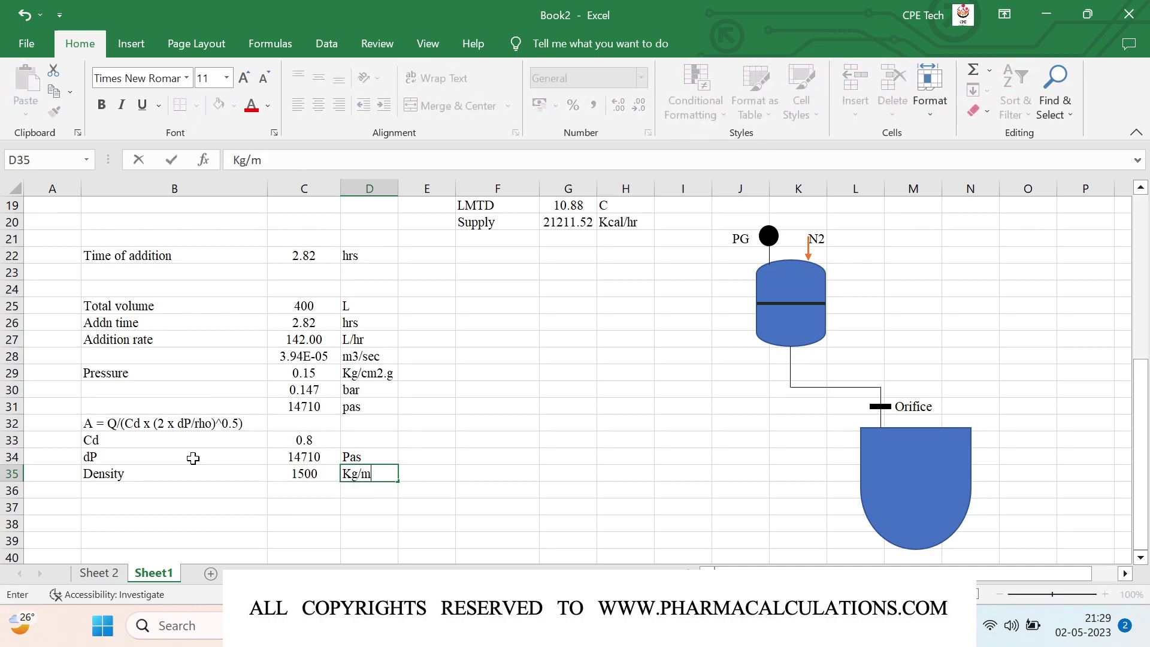
key(Return)
key(Left)
key(Left)
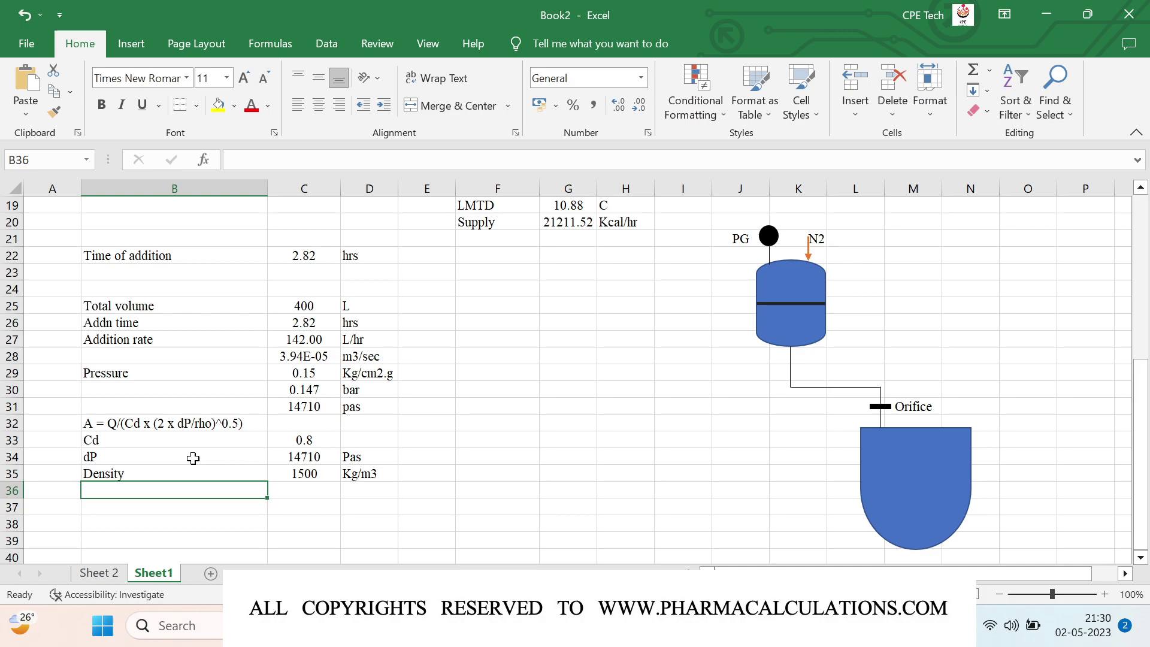
Step: Label row 36 'A' and enter =C28/(C33*(2*C34/C35)^0.5), giving 1.11E-05
text(A)
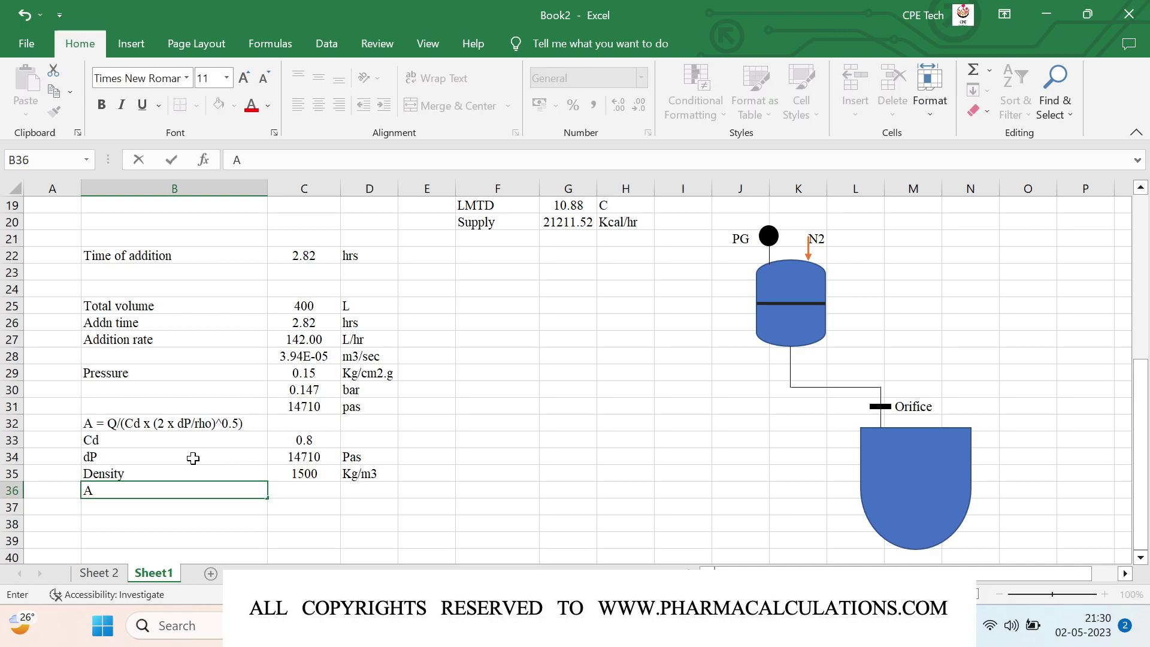
key(Right)
text(=)
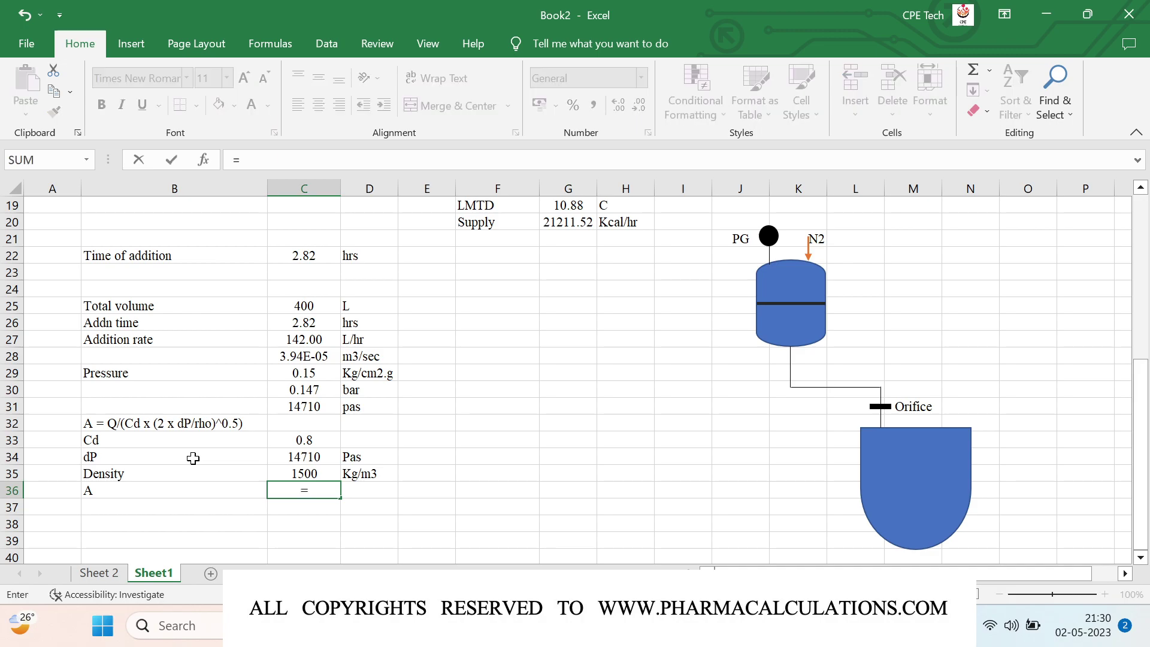
key(Up)
key(Up)
key(Up)
key(Up)
key(Up)
key(Up)
key(Up)
key(Up)
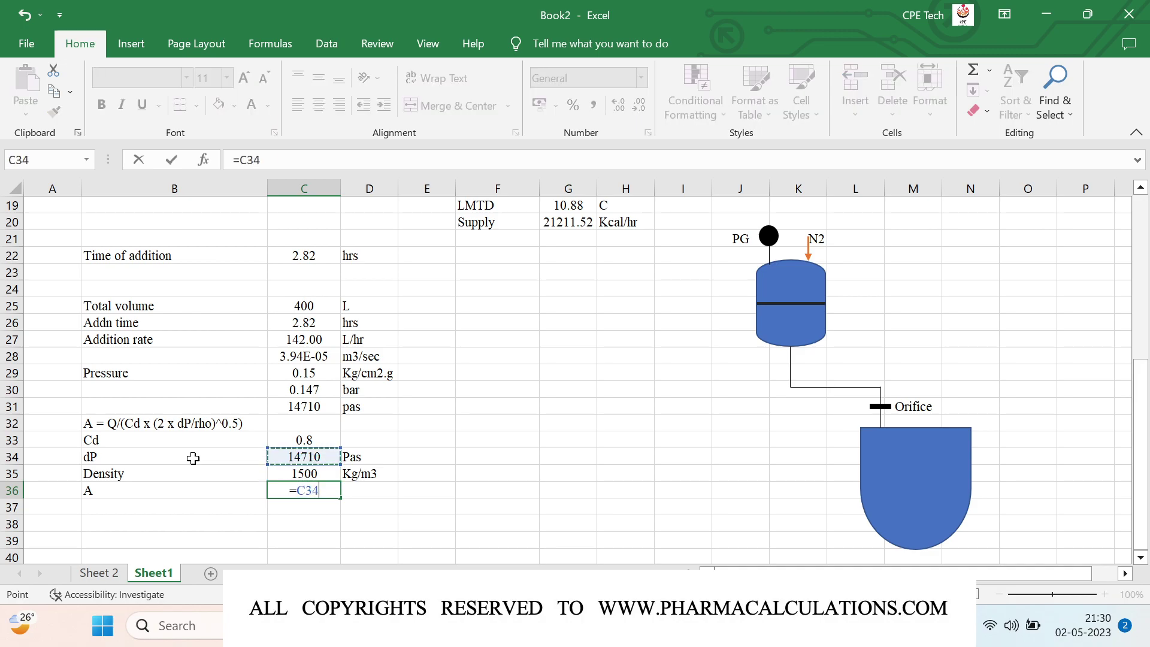
text(/)
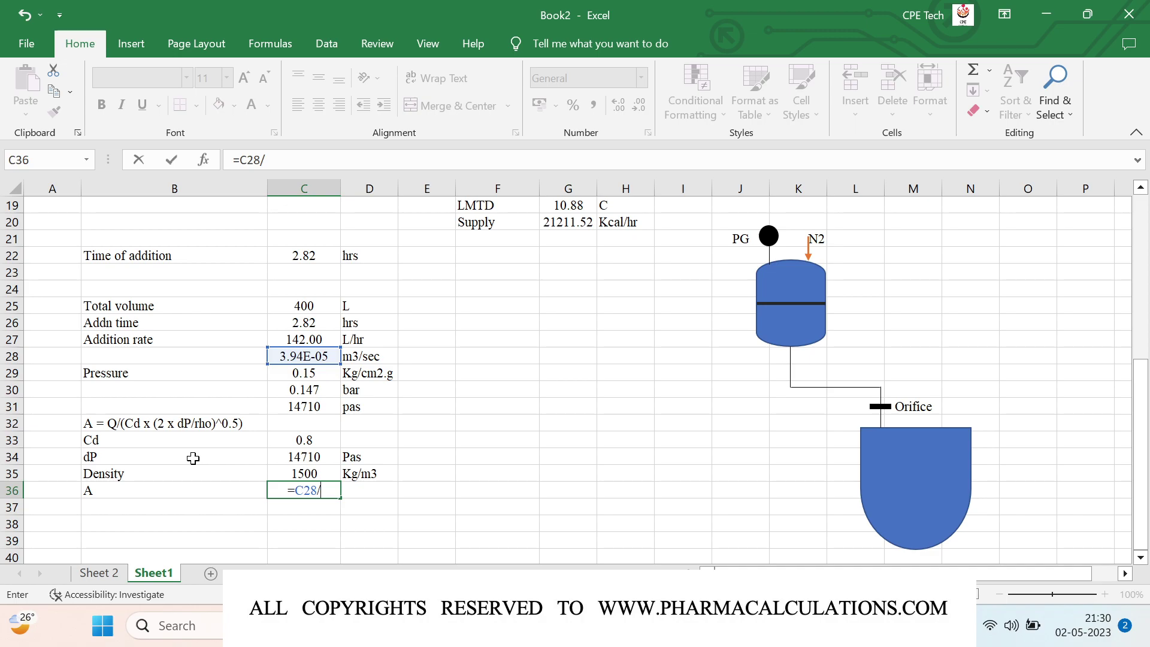
text(()
key(Up)
key(Up)
key(Up)
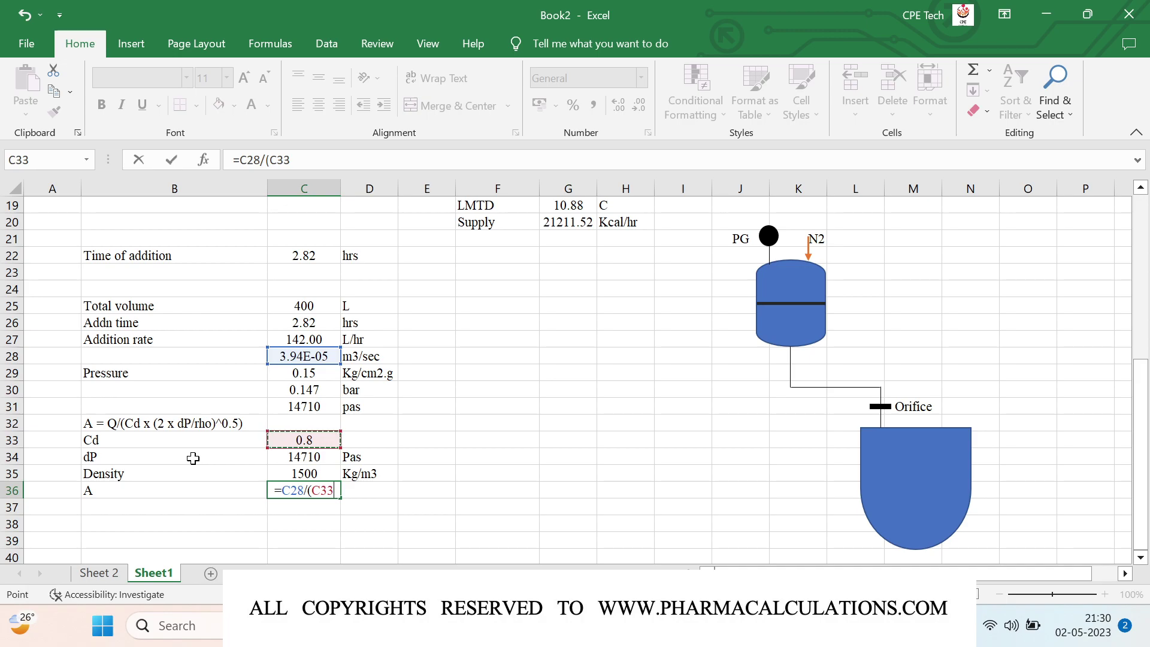
text(*(2*)
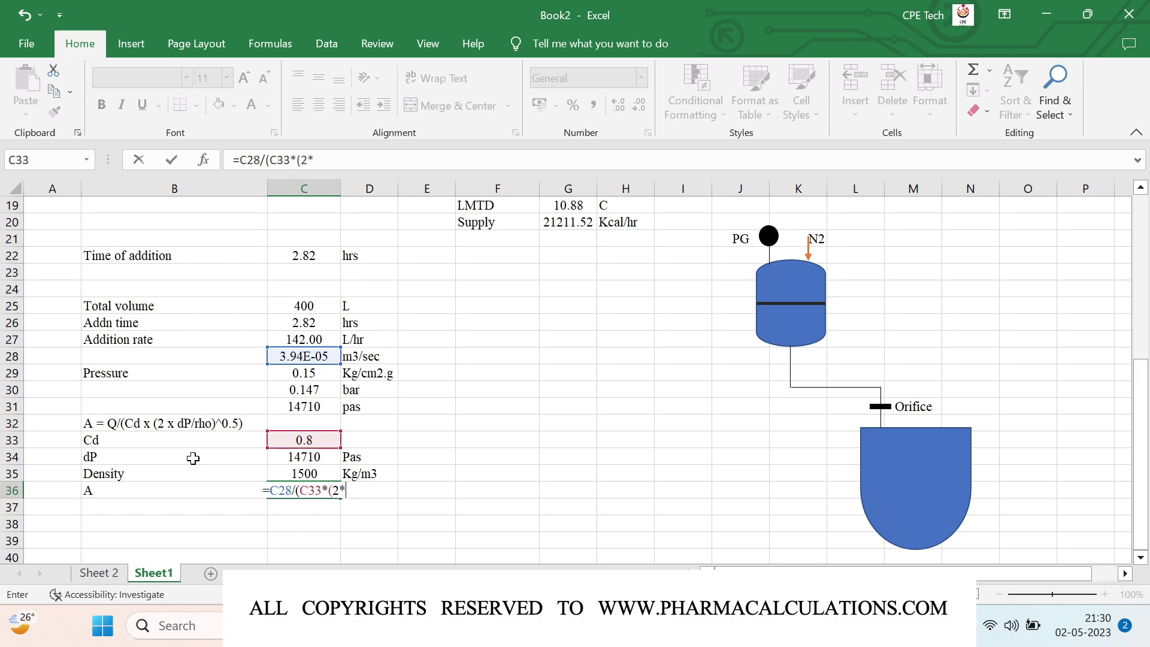
key(Up)
key(Up)
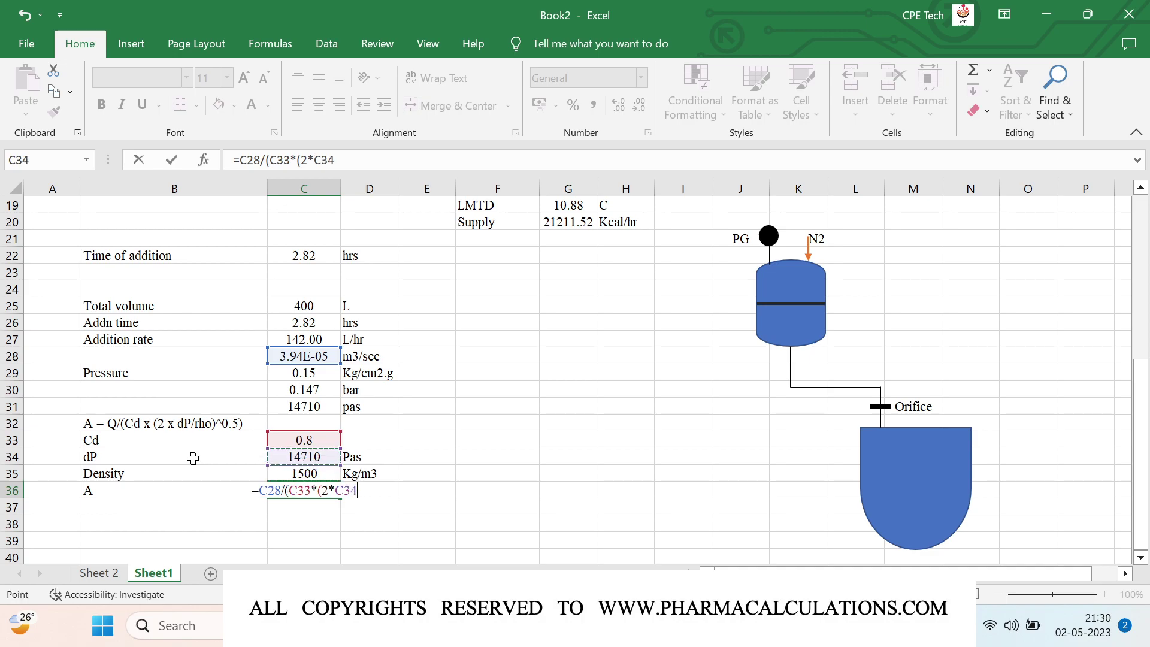
text(/)
key(Up)
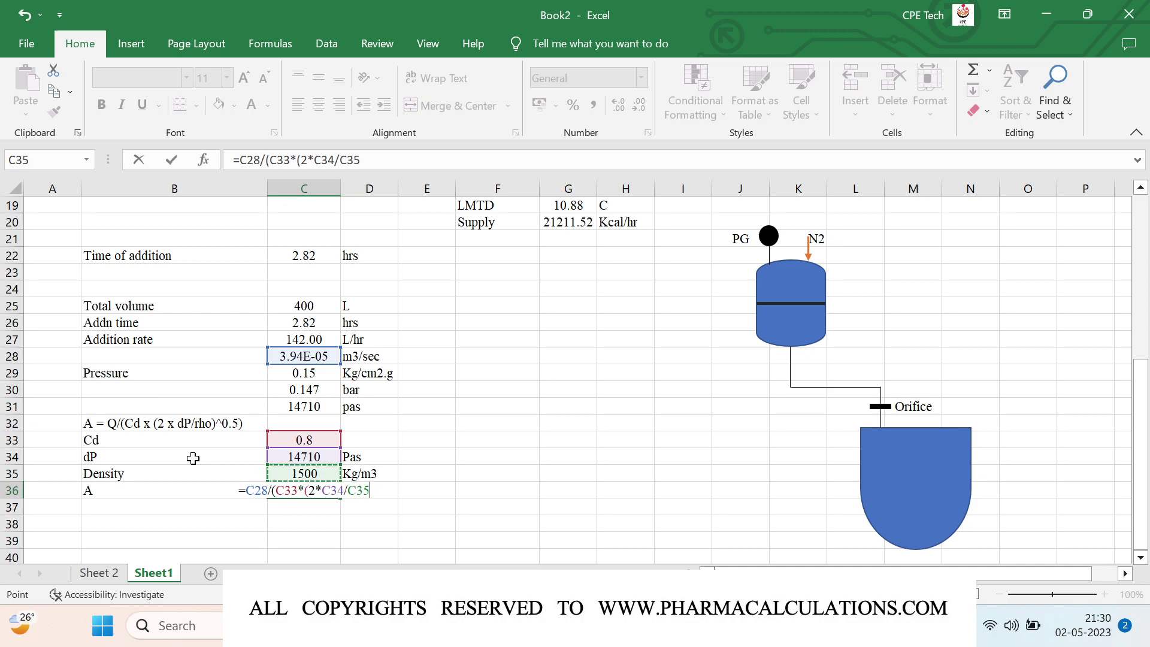
text())
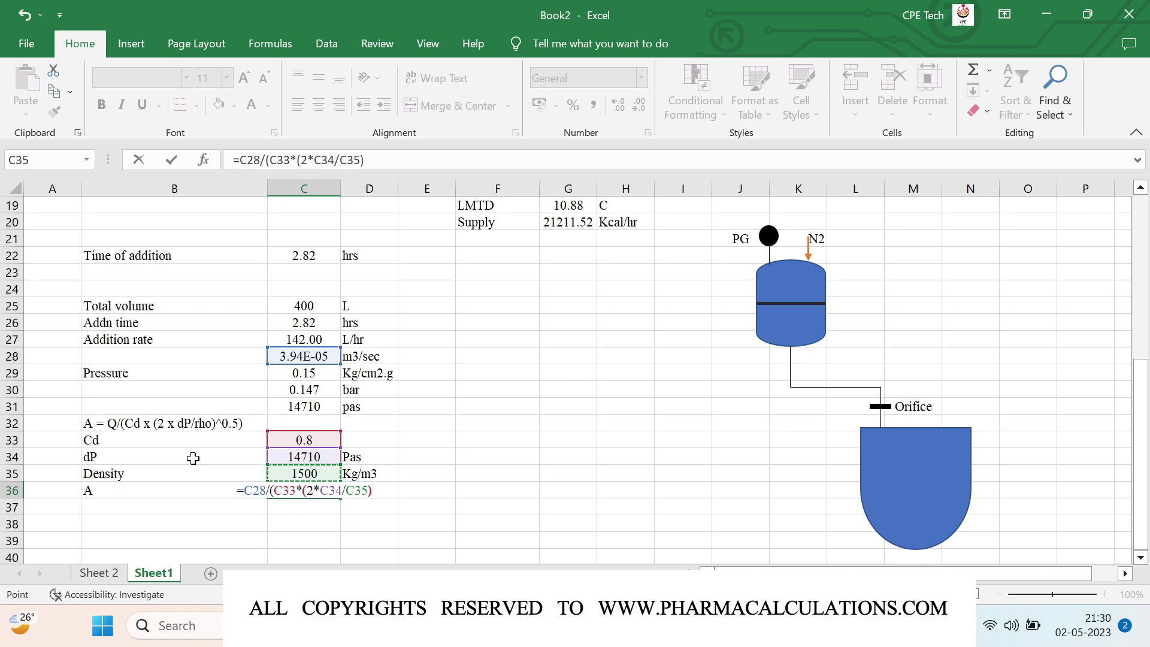
text(^0.5)
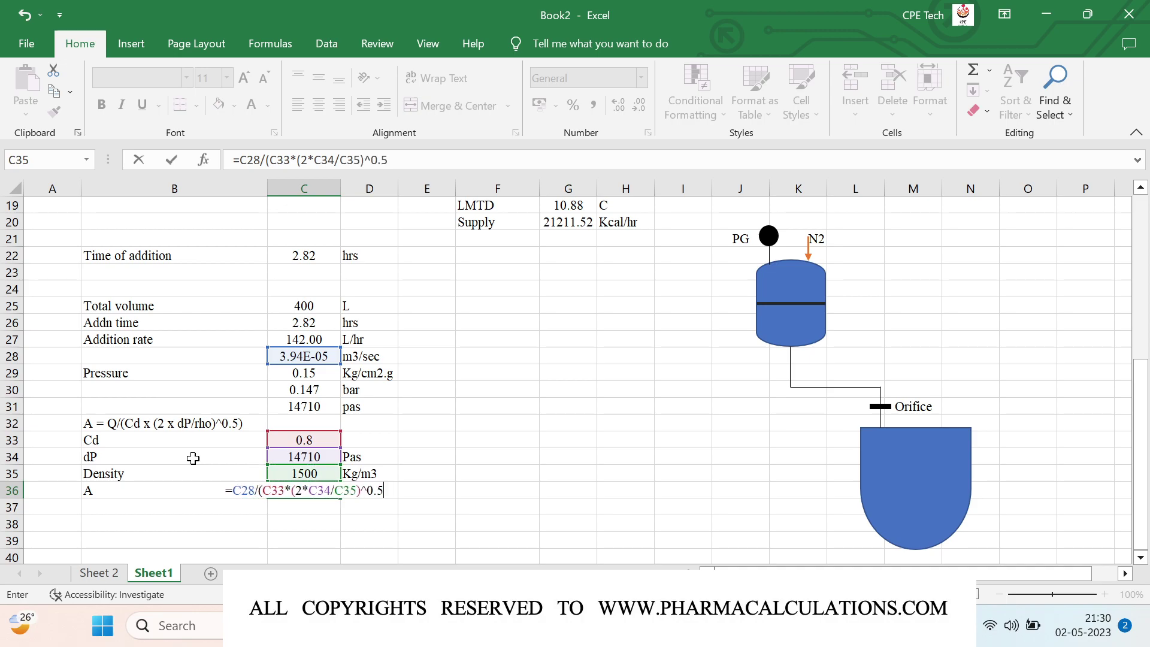
text())
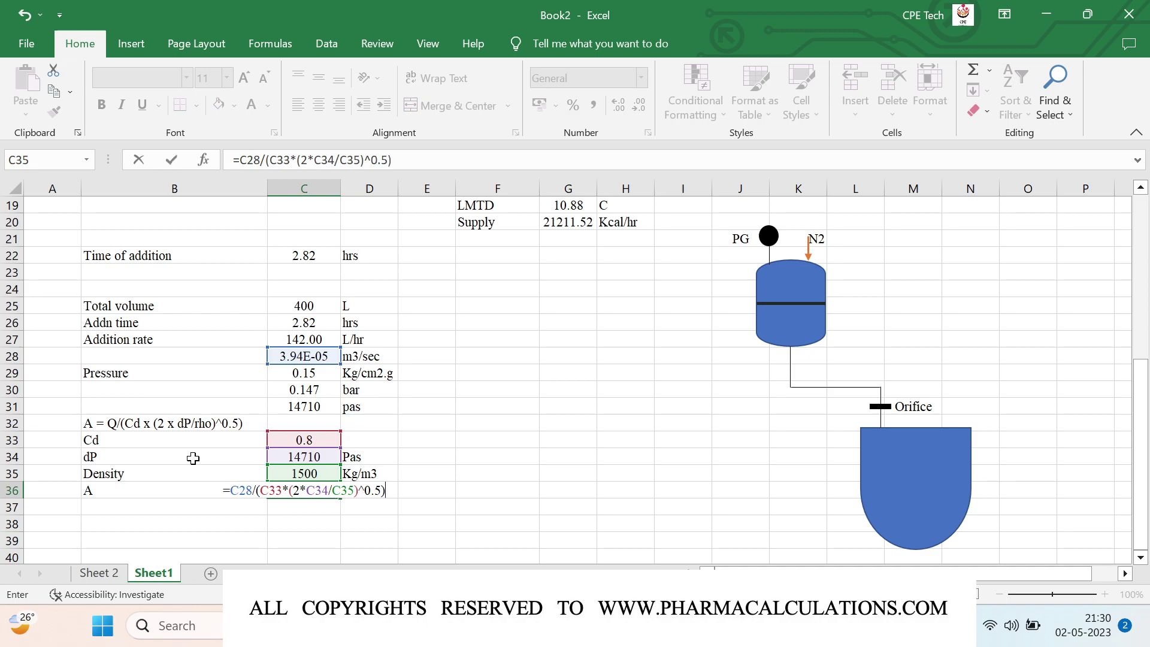
key(Return)
Step: Add the unit m2 beside the orifice area value
key(Up)
key(Right)
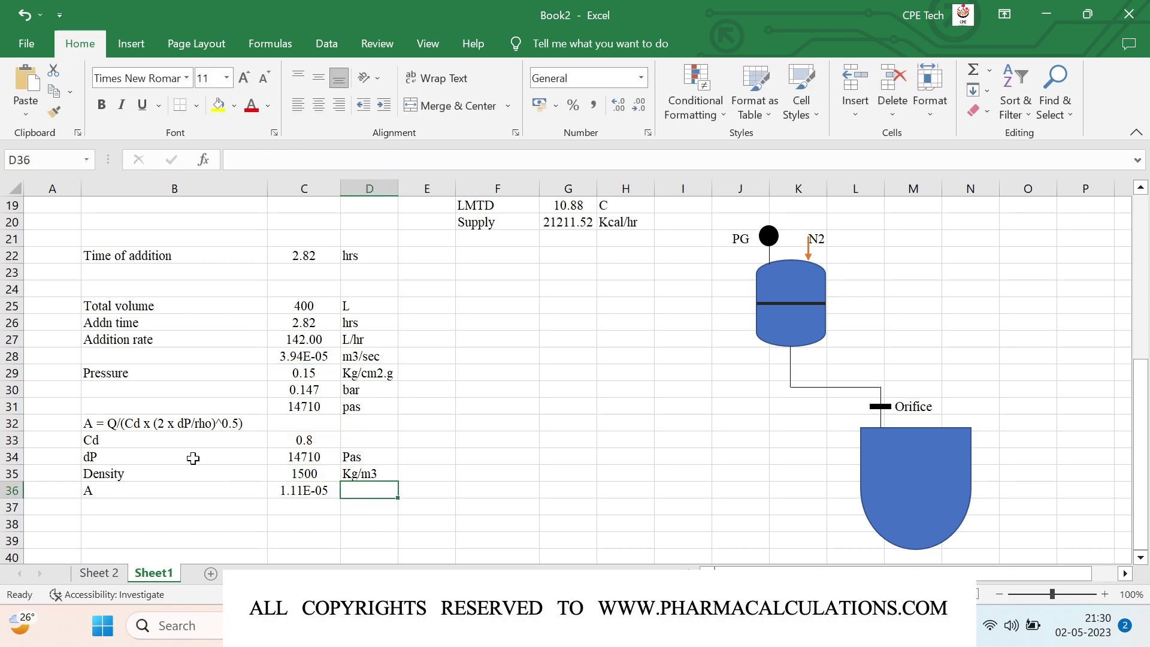
text(m2)
key(Return)
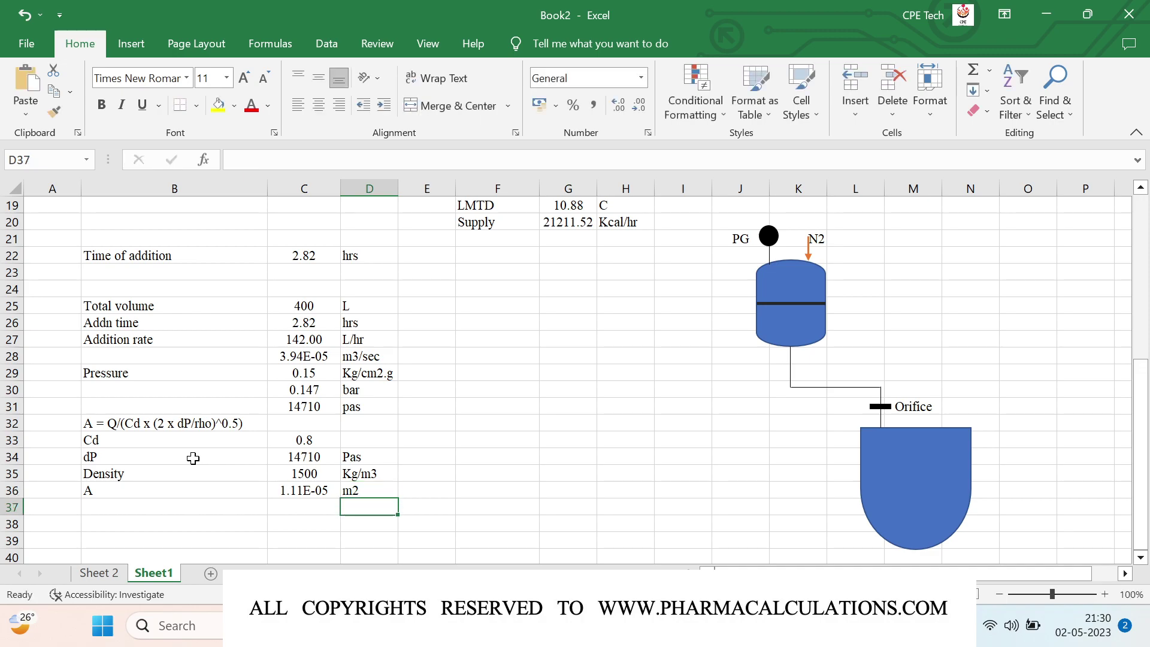
key(Left)
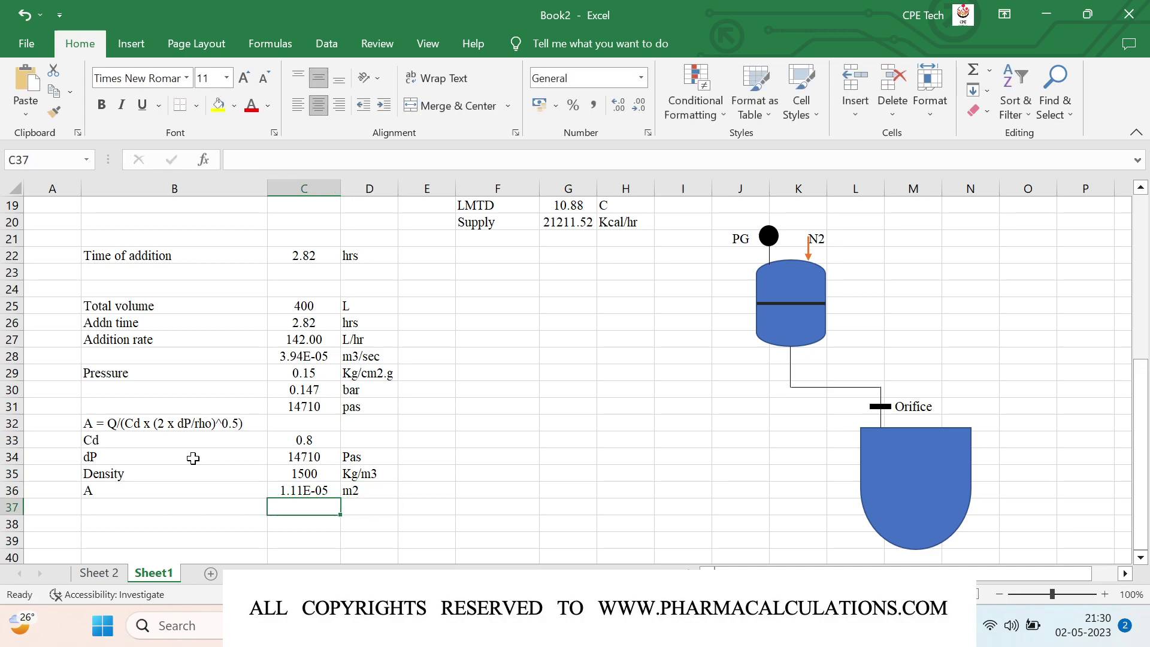
Step: Add a Diameter row computing =(4*C36/3.141)^0.5 in C37, with unit m
key(Left)
text(Diameter)
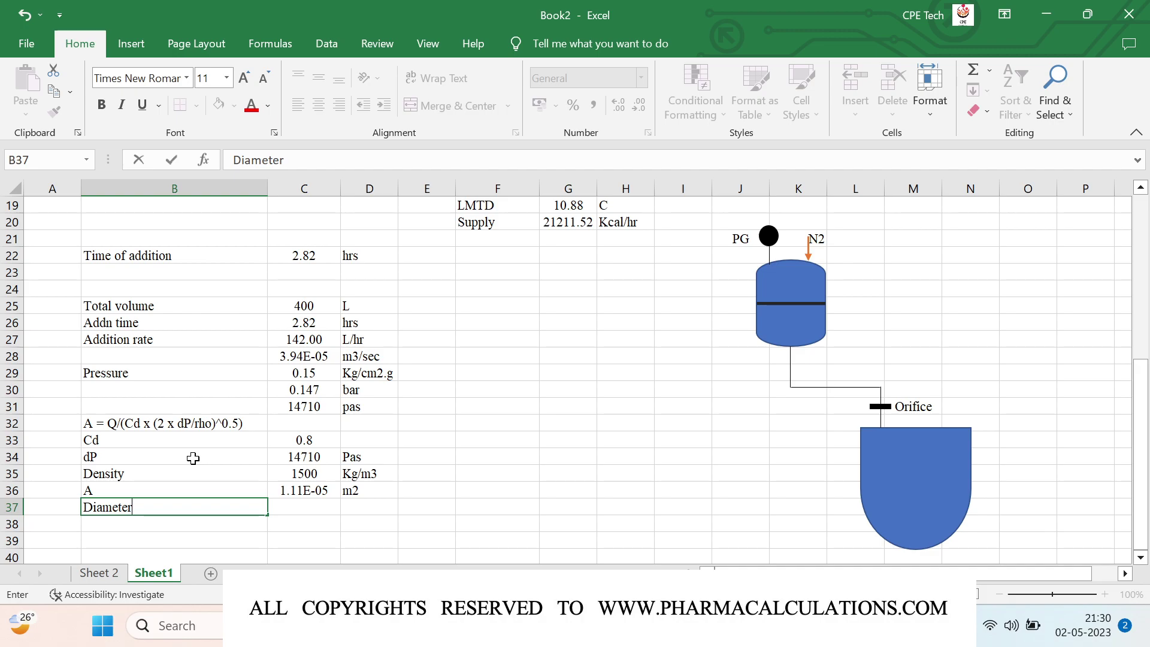
key(Right)
text(=)
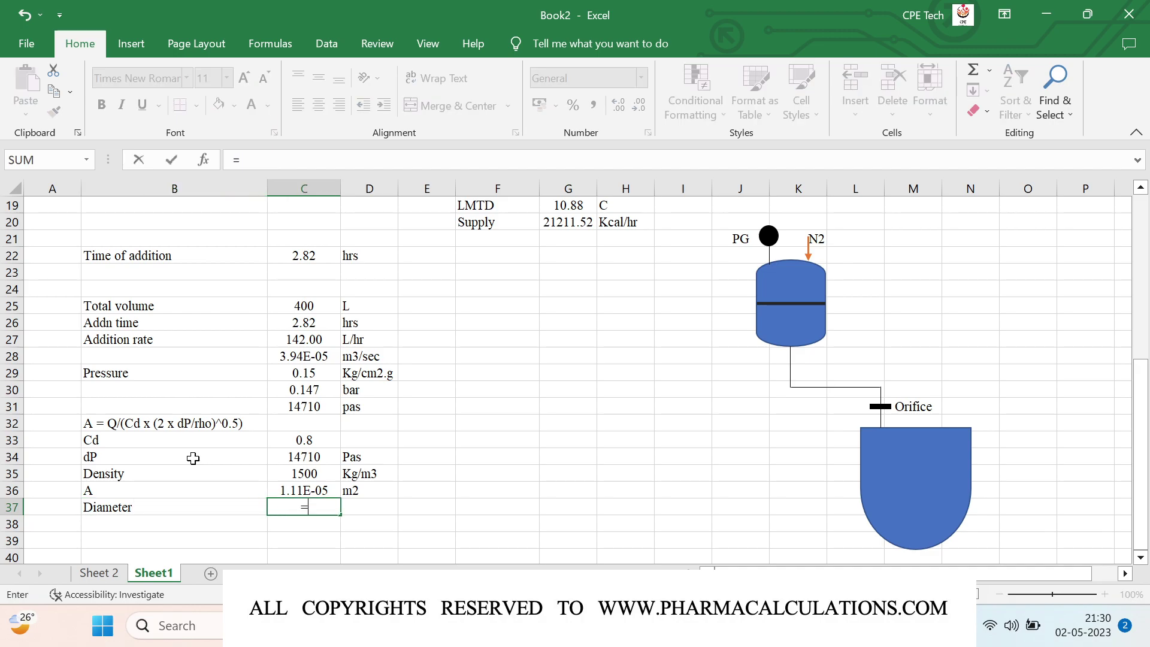
text((4*)
key(Up)
text(/3.141)^0.5)
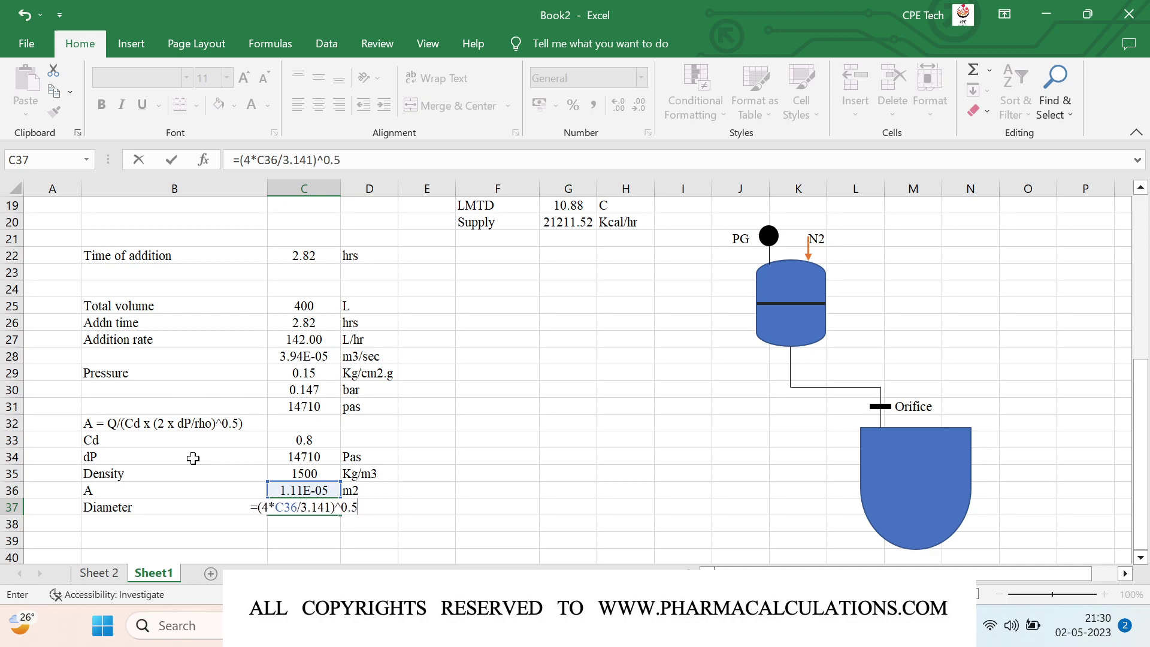
key(Tab)
text(m)
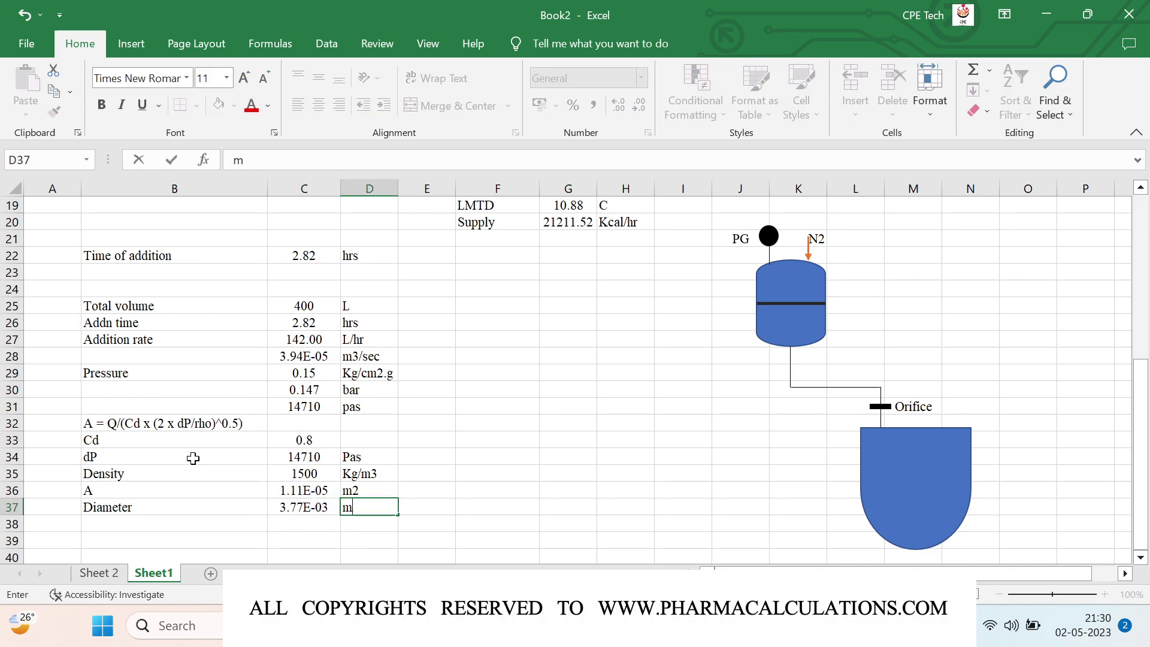
key(Return)
Step: Convert the diameter to millimetres with =C37*1000 in C38, unit mm, formatted as Number
text(=)
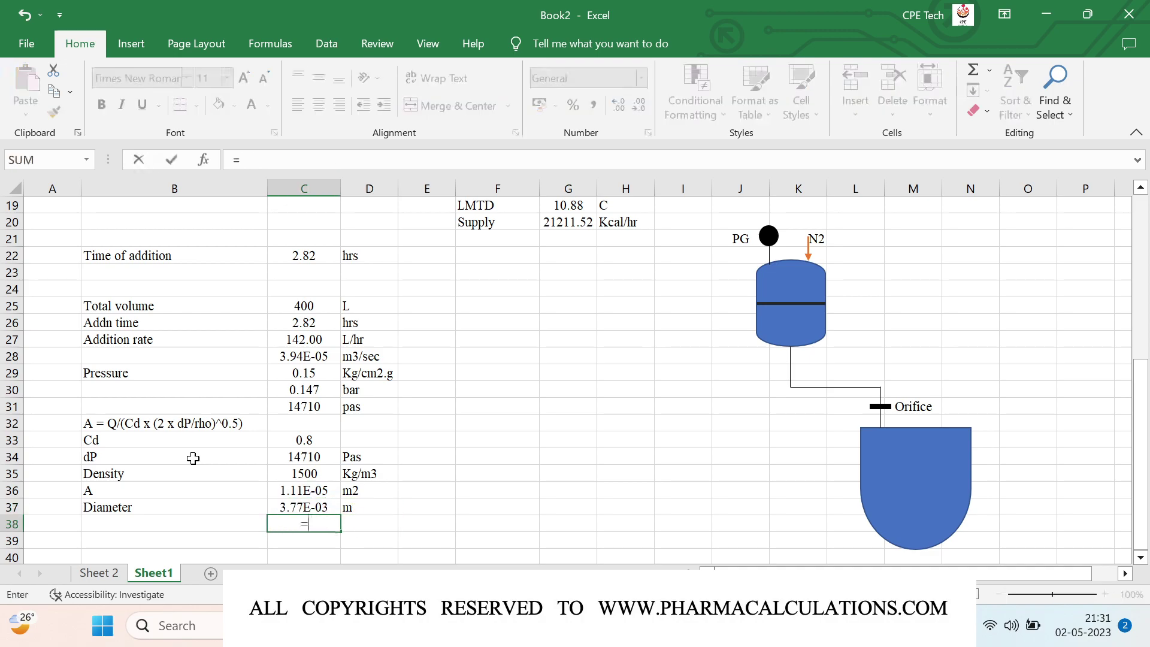
key(Up)
text(*1000)
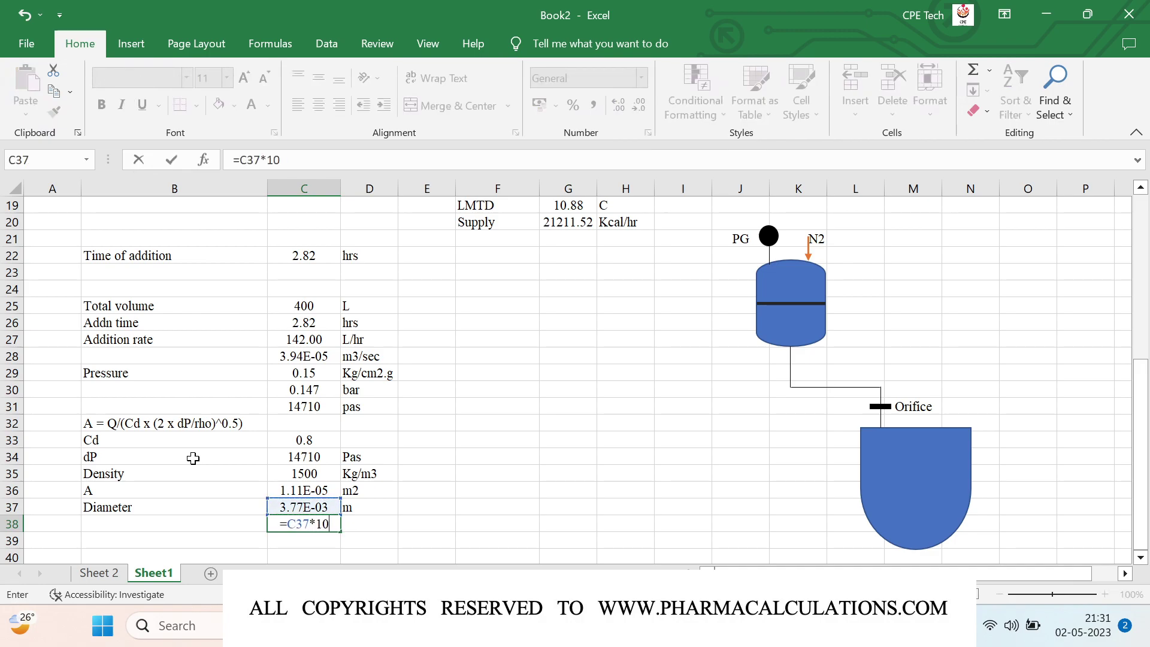
key(Tab)
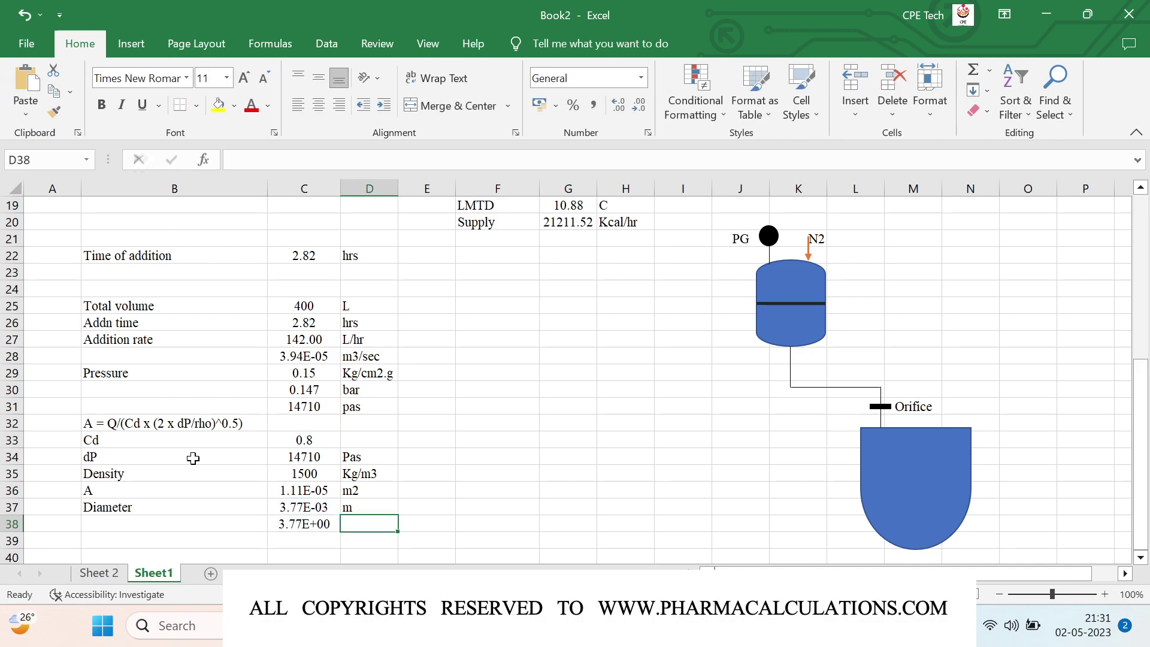
text(mm)
key(Return)
key(Up)
key(Left)
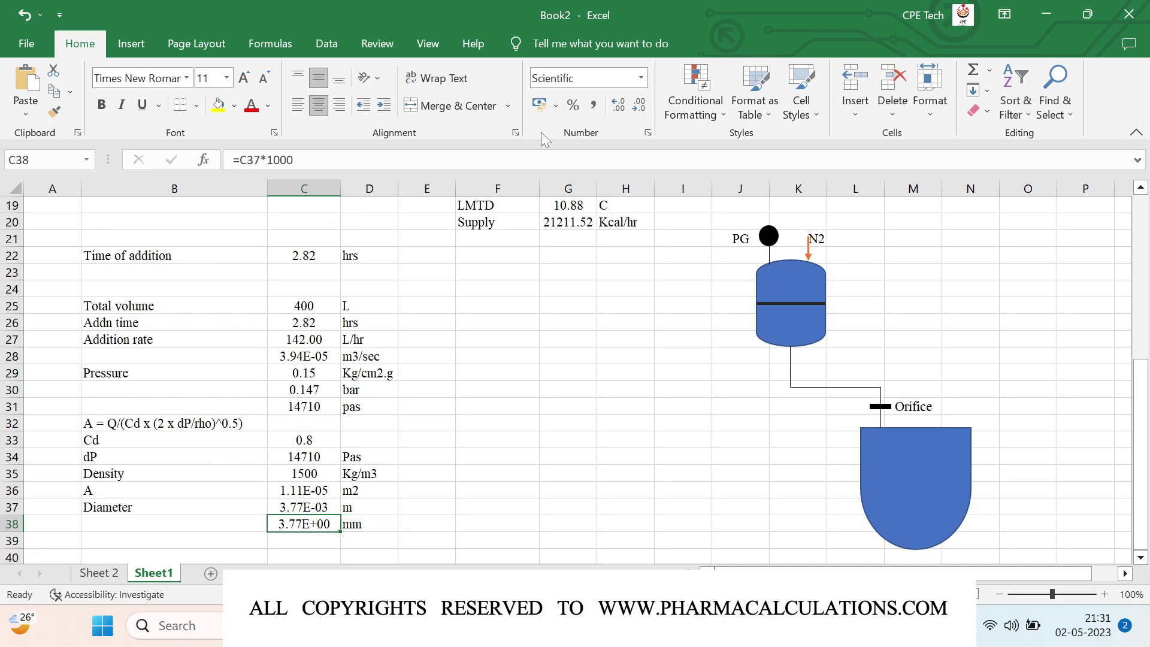
click(642, 80)
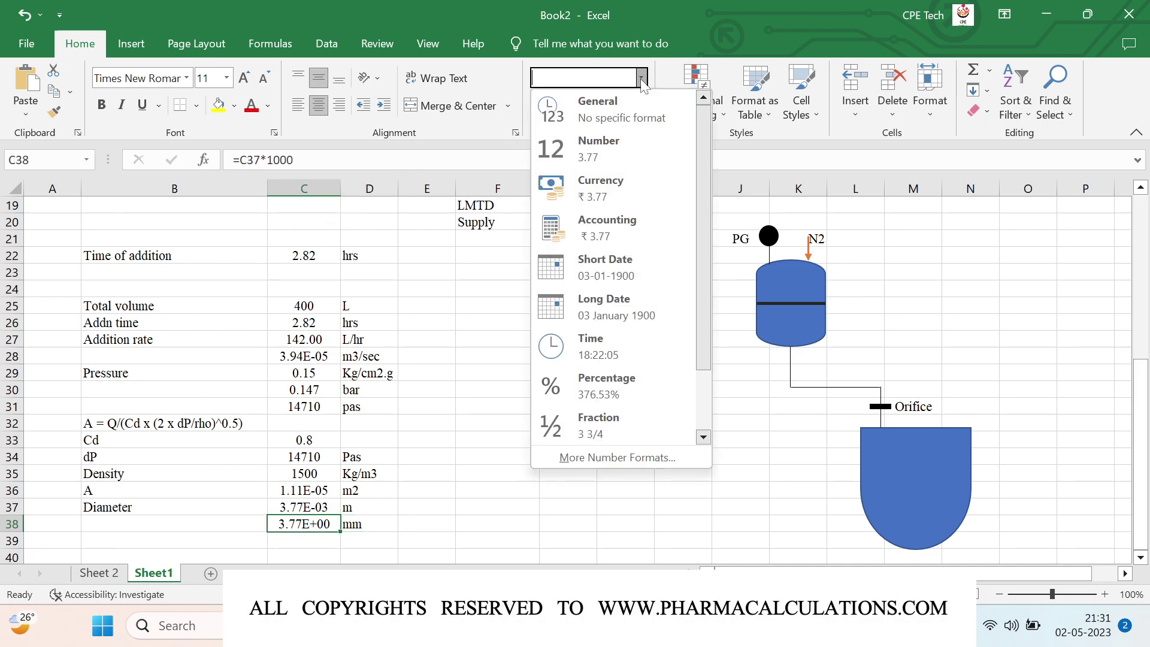
click(612, 147)
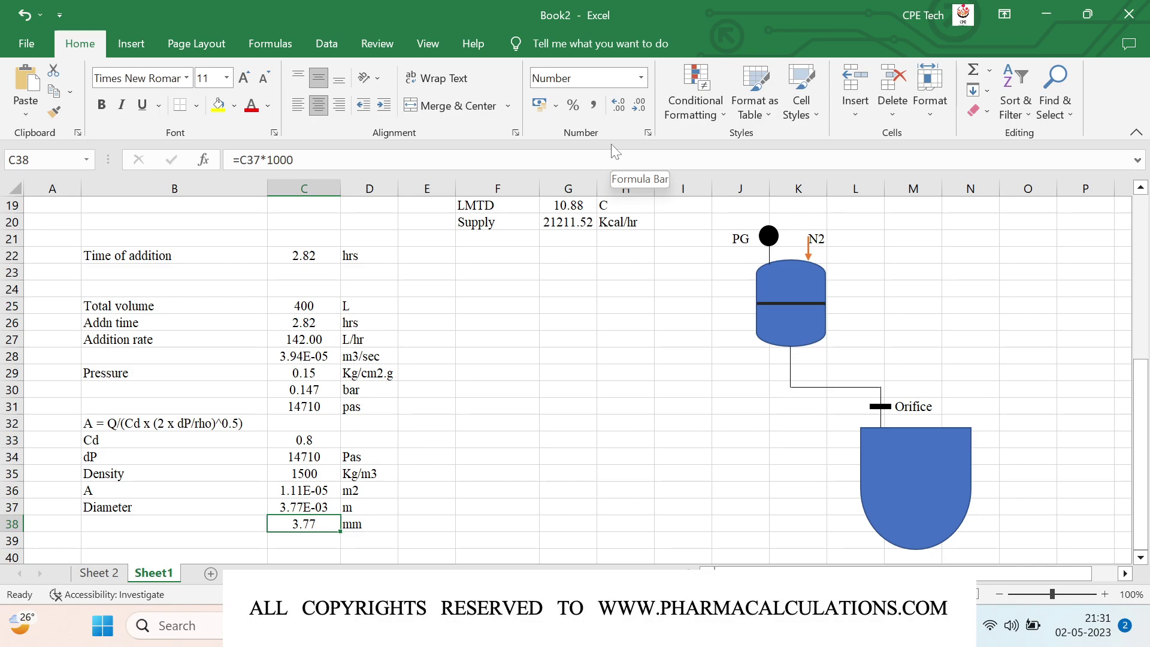
key(Return)
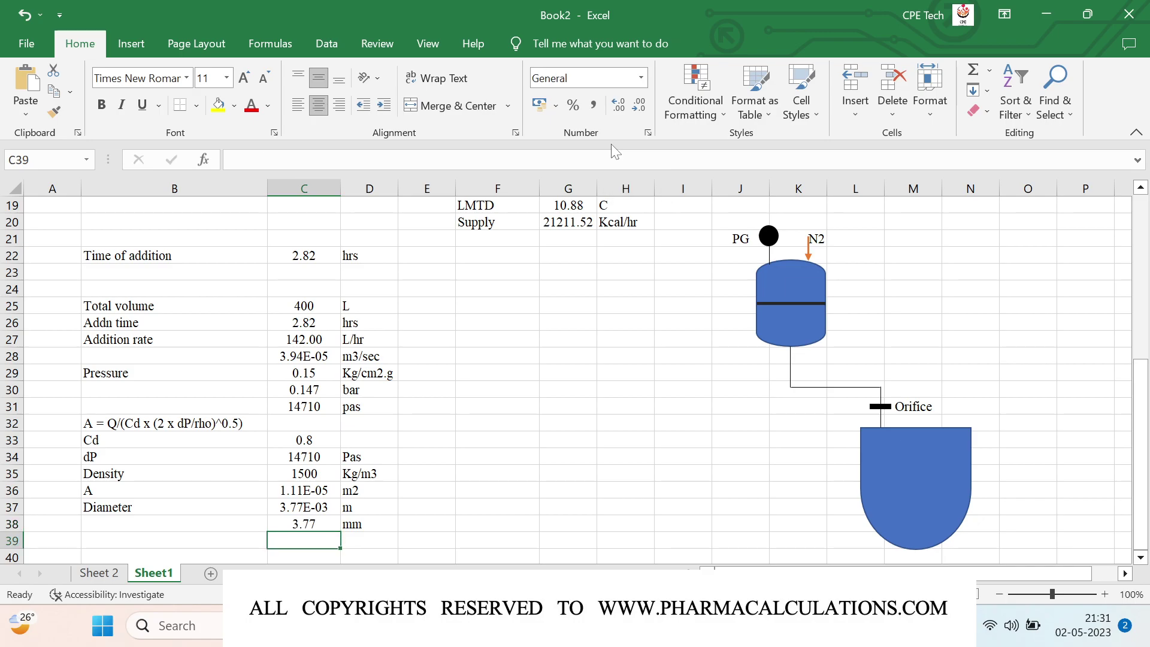
Step: Enter ~4 in C39 with mm in D39, and make the ~4 value bold
key(F2)
text(~4)
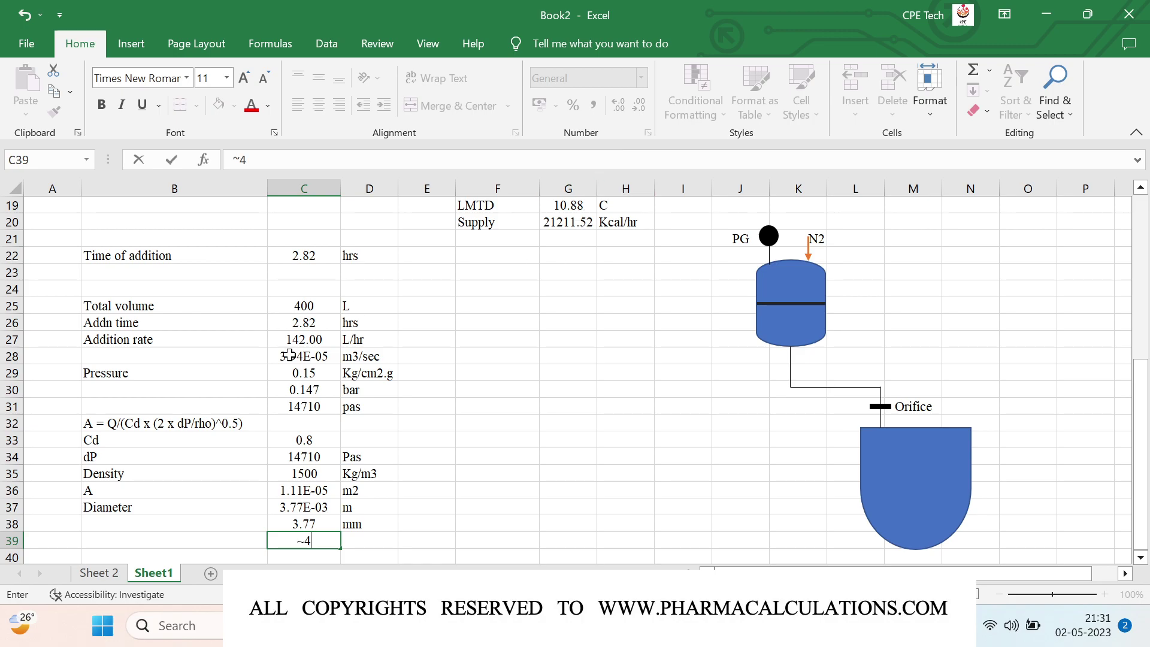
key(Return)
key(Up)
key(Right)
text(mm)
key(Return)
key(Up)
key(Left)
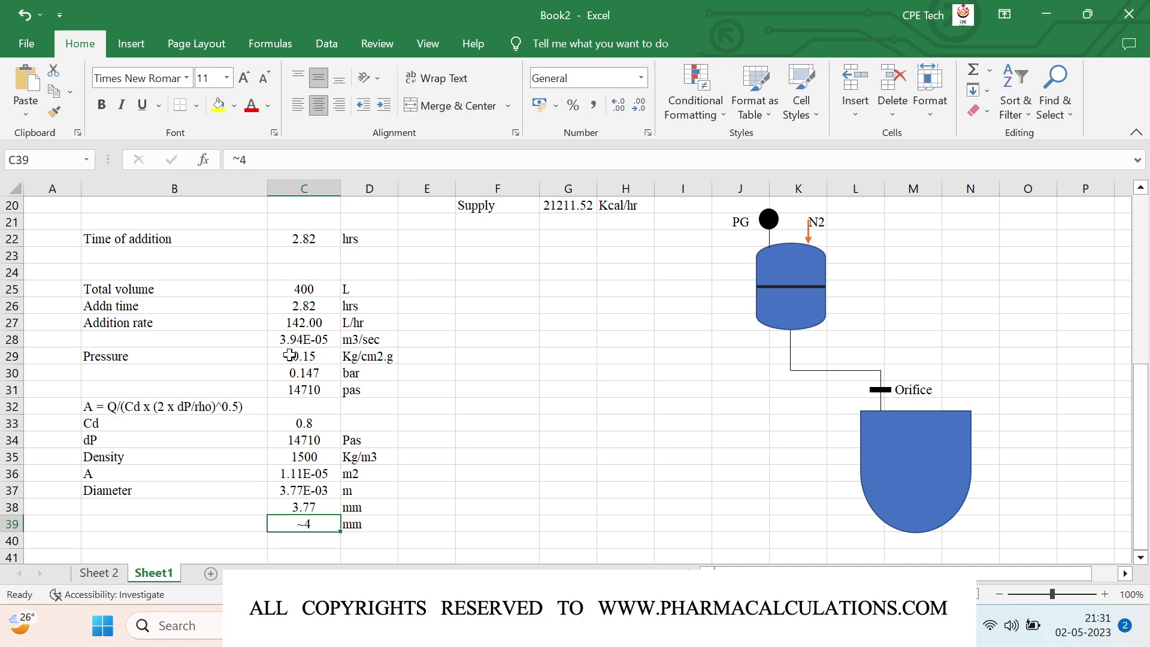
key(ctrl+b)
Step: Enter the contact e-mail address in F31, then review the finished sheet
click(491, 385)
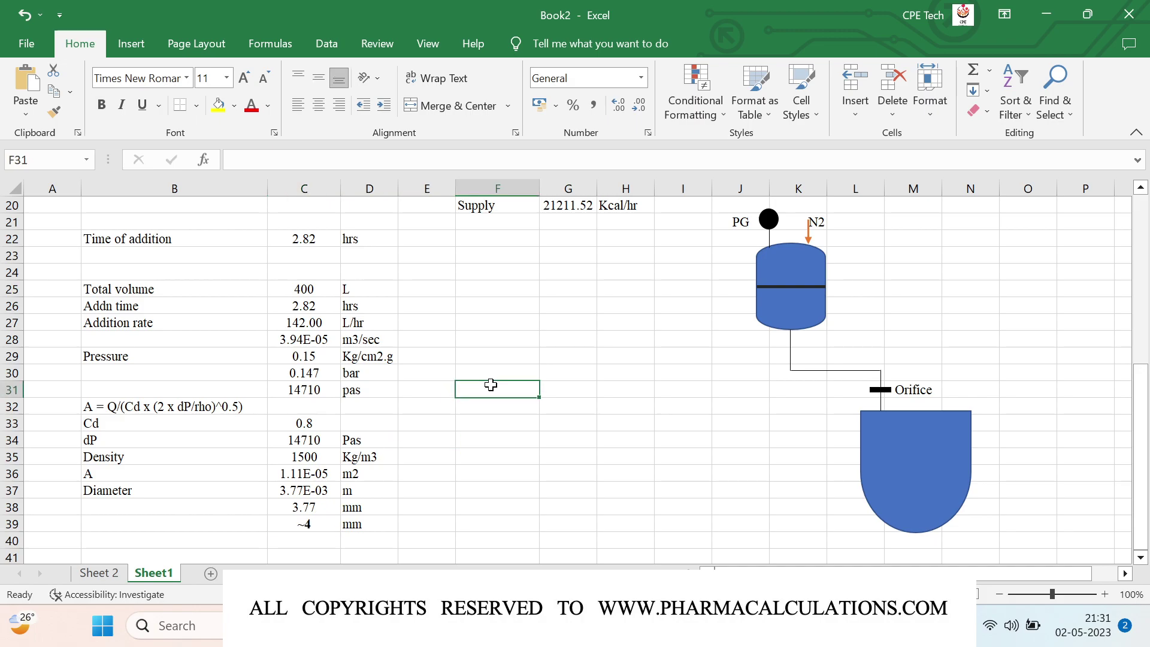
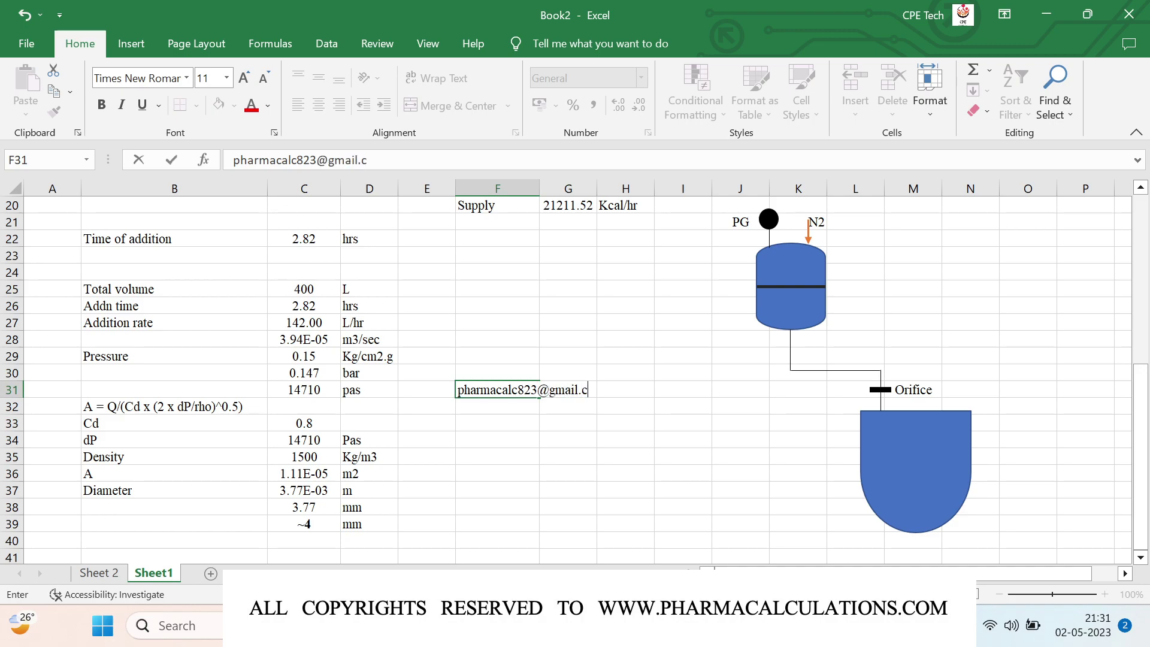
key(Return)
click(490, 426)
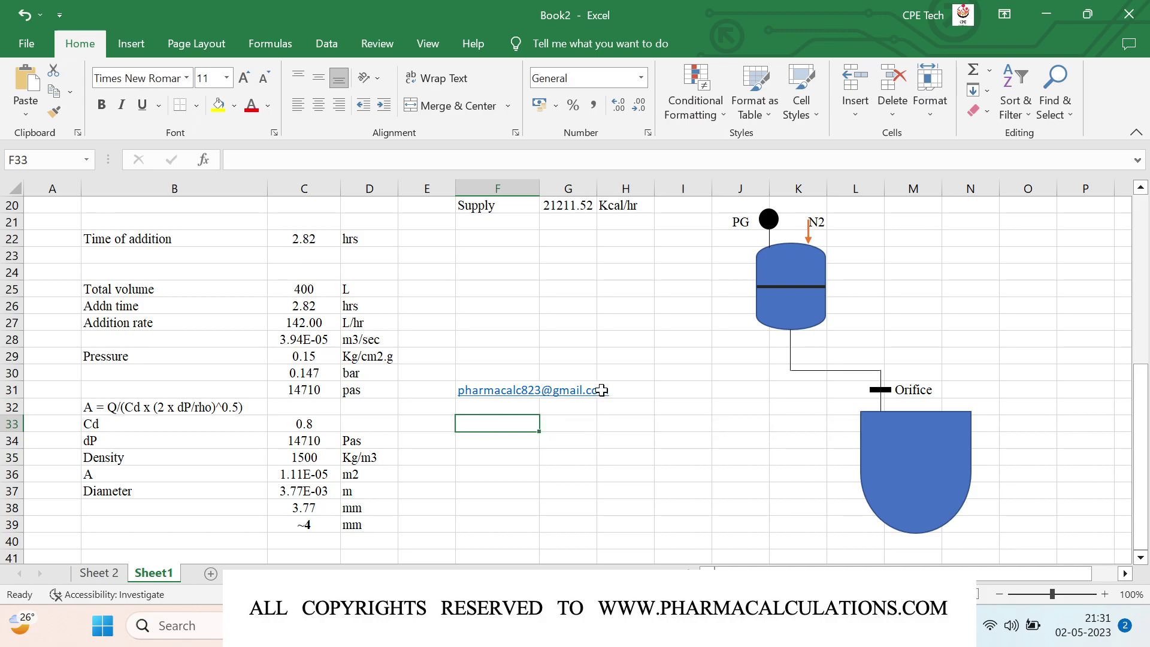
scroll(601, 390, up, 6)
scroll(602, 390, down, 3)
scroll(602, 390, down, 2)
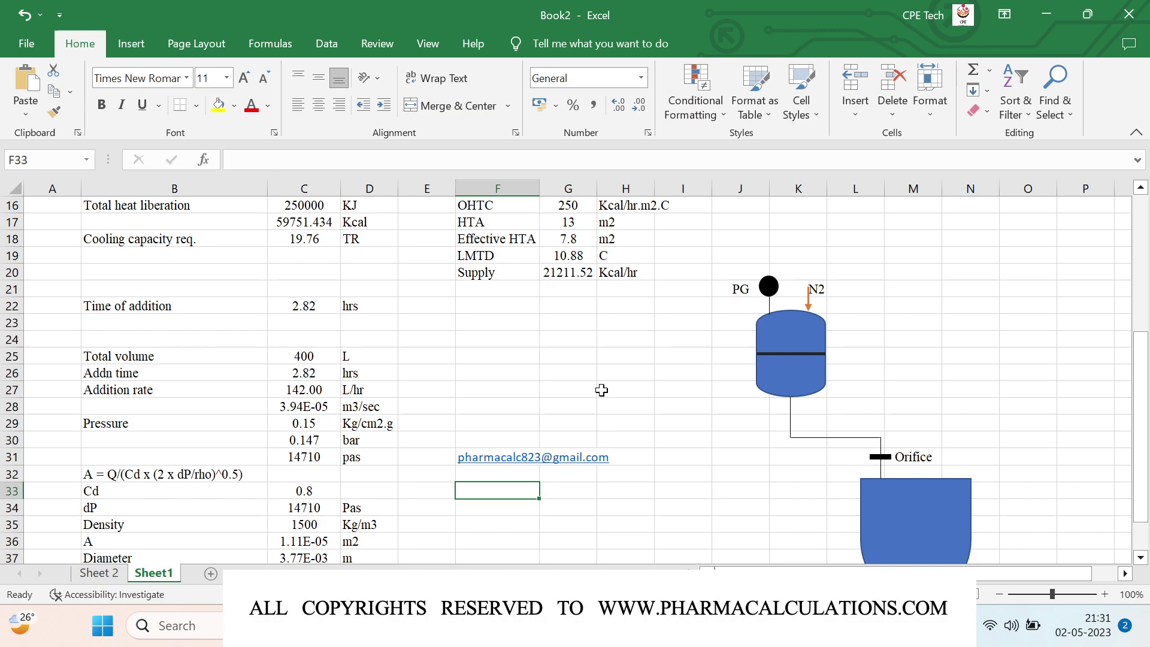
scroll(602, 390, down, 2)
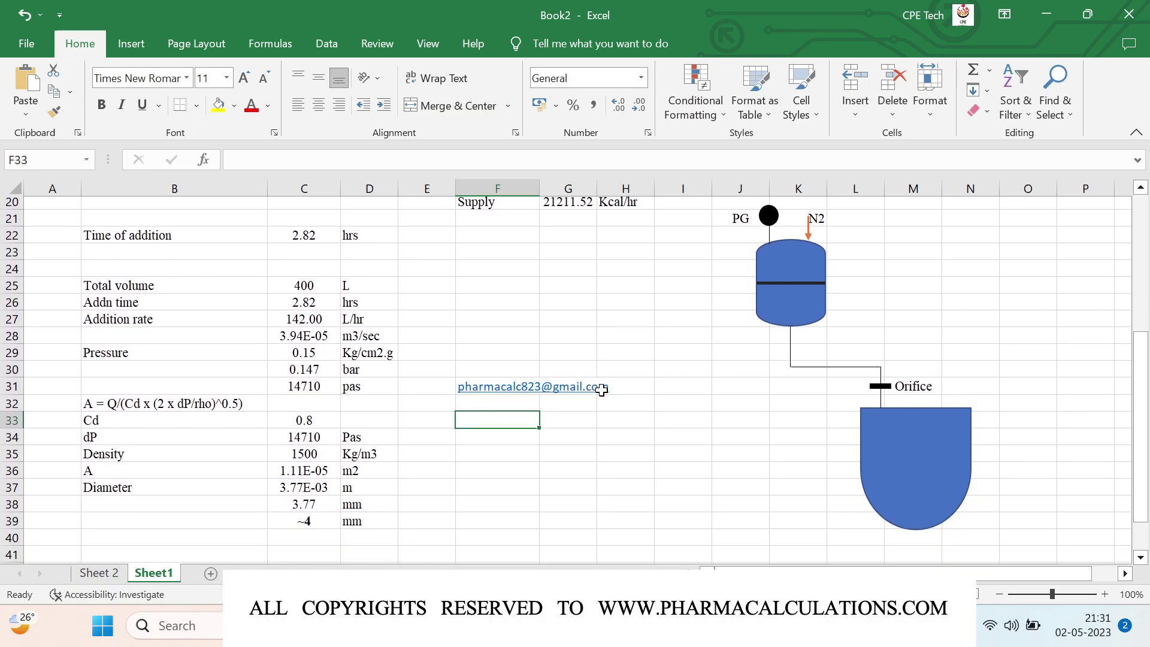